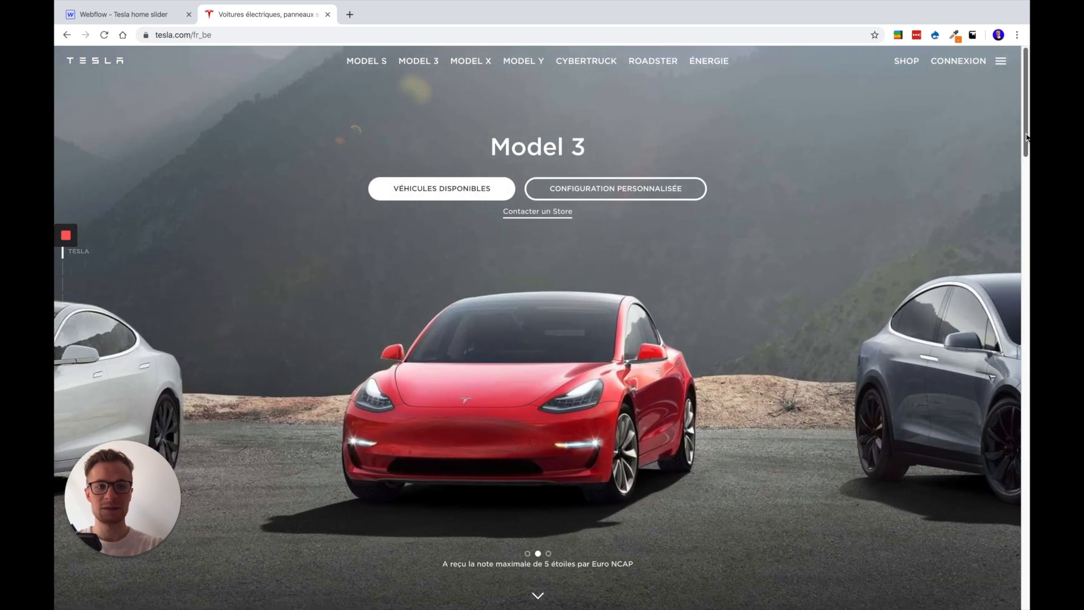
# Browse the Tesla homepage sections from the Model 3 slider down to the solar energy section and return to the start
pyautogui.scroll(-3, 963, 230)
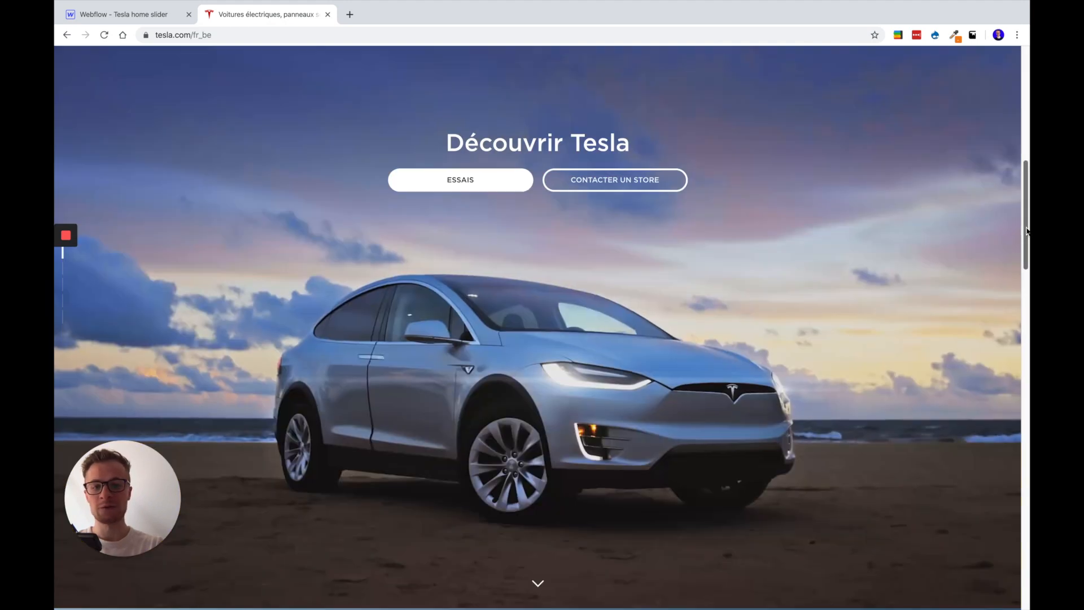
pyautogui.moveTo(1027, 231); pyautogui.dragTo(1029, 351)
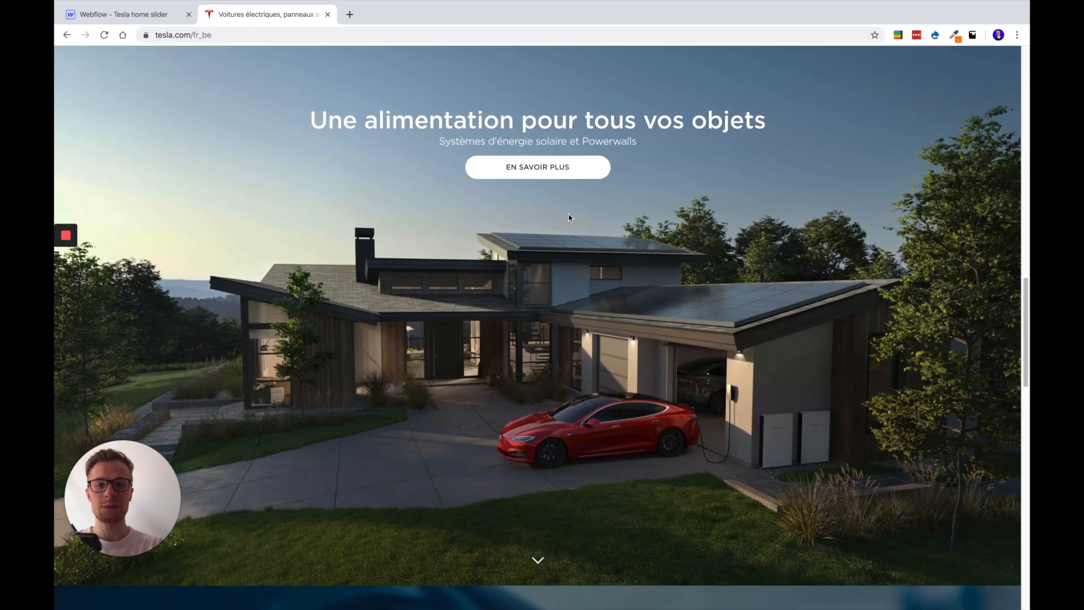
pyautogui.moveTo(1025, 307); pyautogui.dragTo(1022, 46)
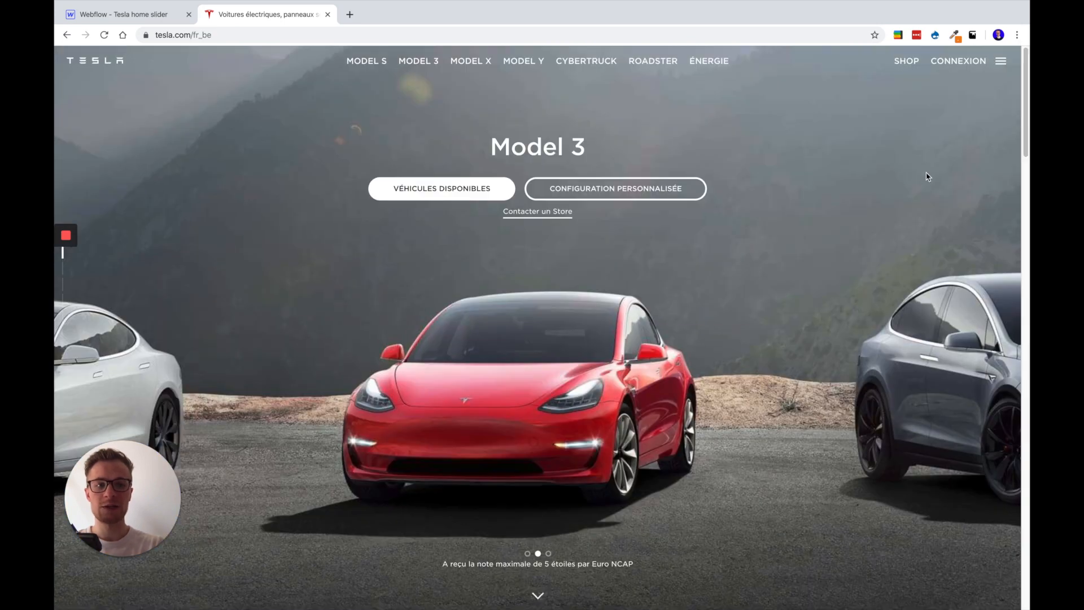
pyautogui.scroll(-5, 664, 267)
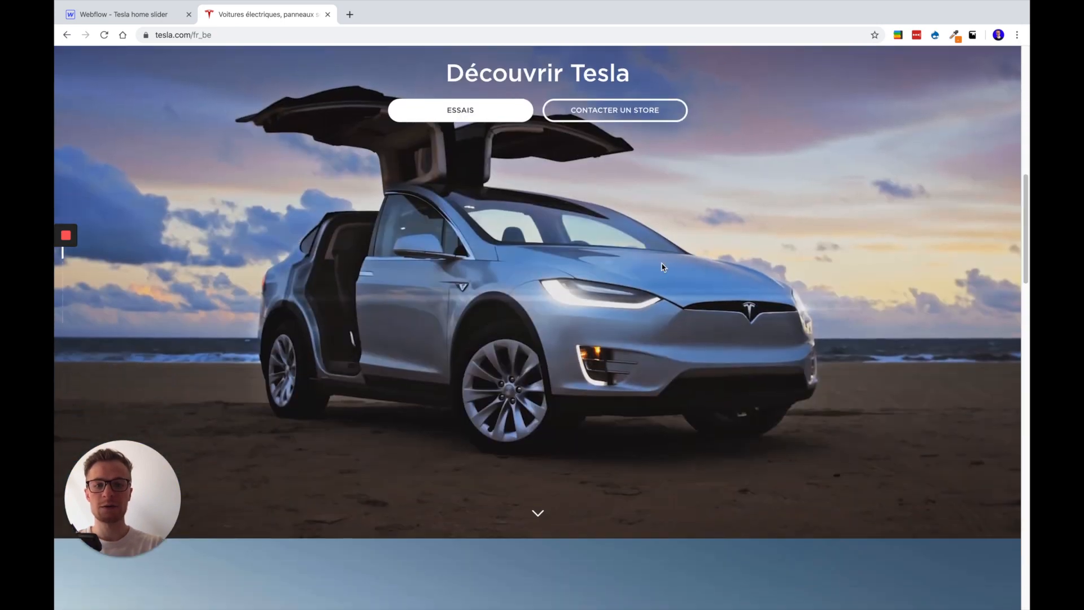
pyautogui.moveTo(1029, 216); pyautogui.dragTo(1027, 207)
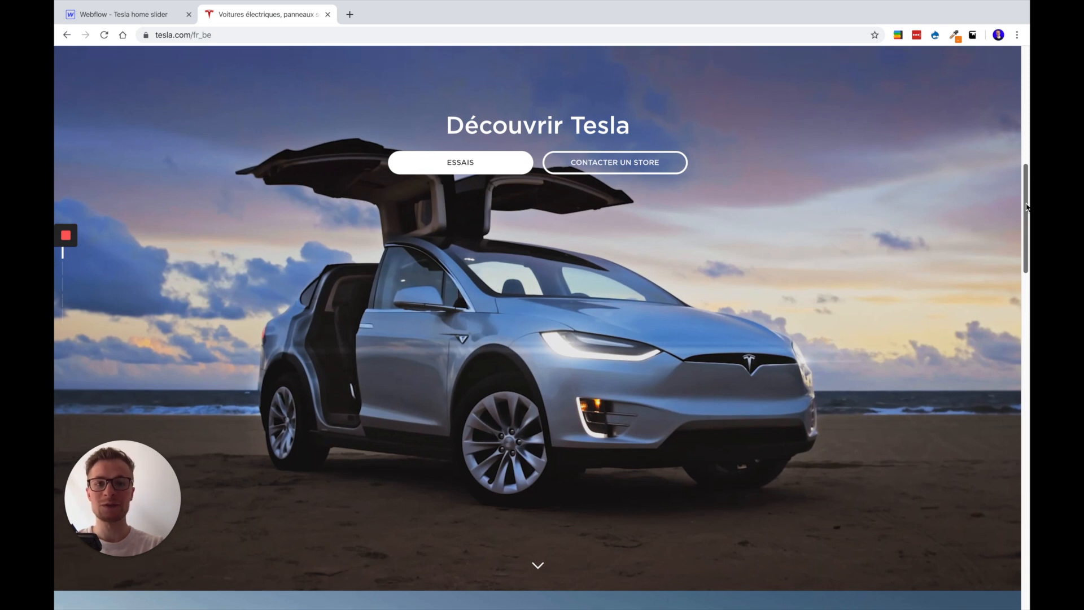
pyautogui.moveTo(1027, 207); pyautogui.dragTo(1025, 84)
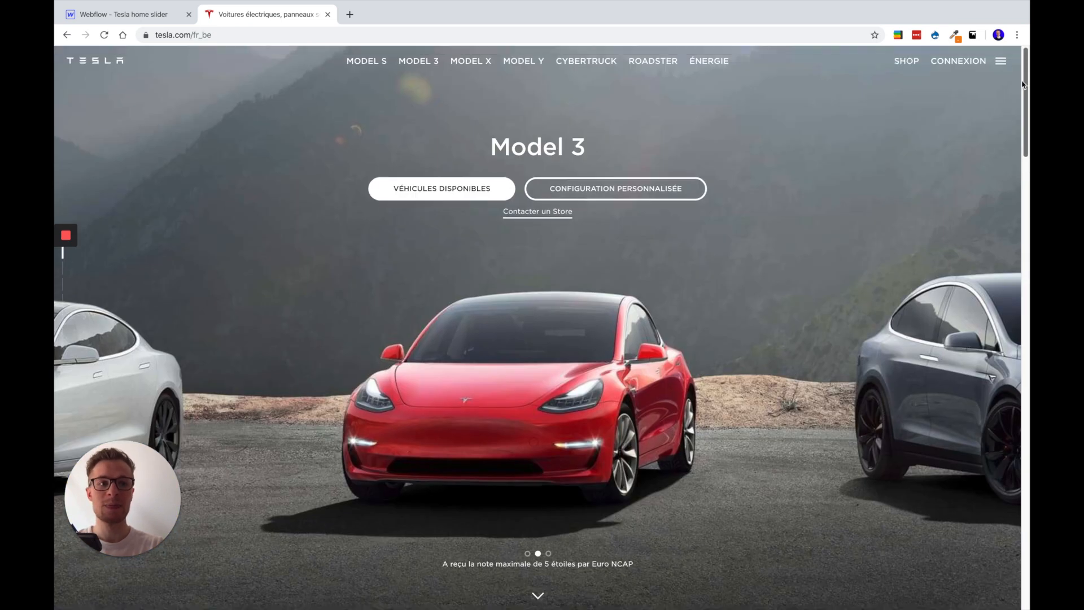
# Switch to the Webflow project, select the Slider section and preview the page before returning to the editor
pyautogui.click(137, 14)
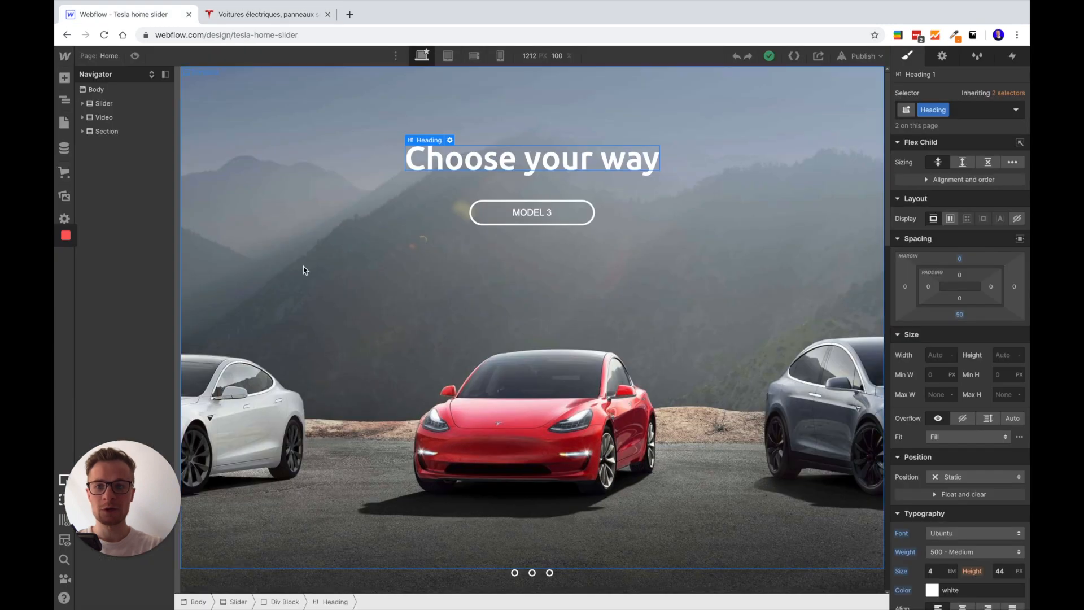
pyautogui.click(134, 106)
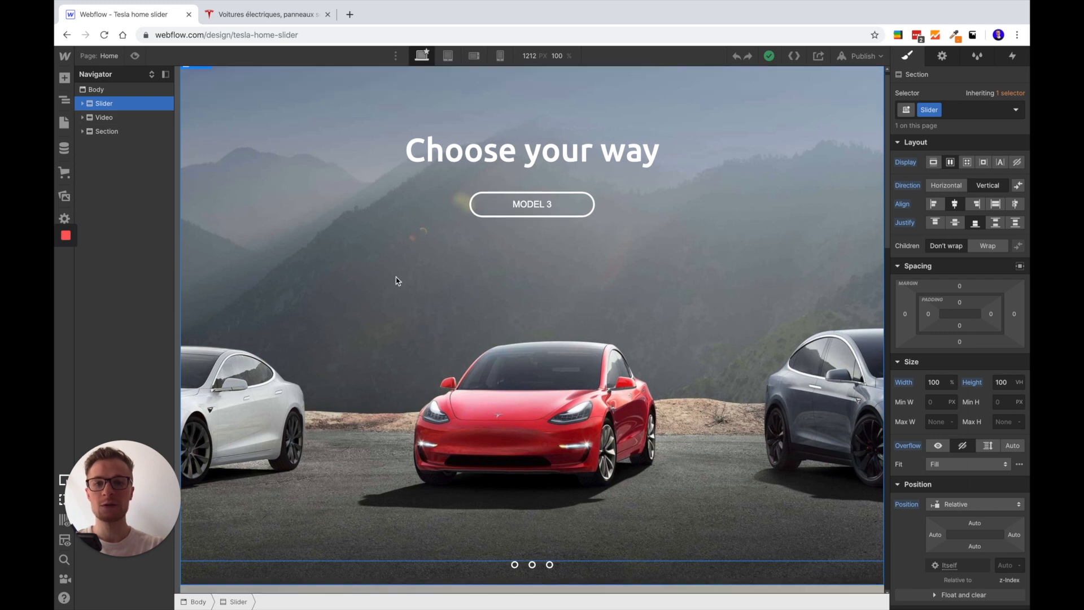
pyautogui.click(135, 55)
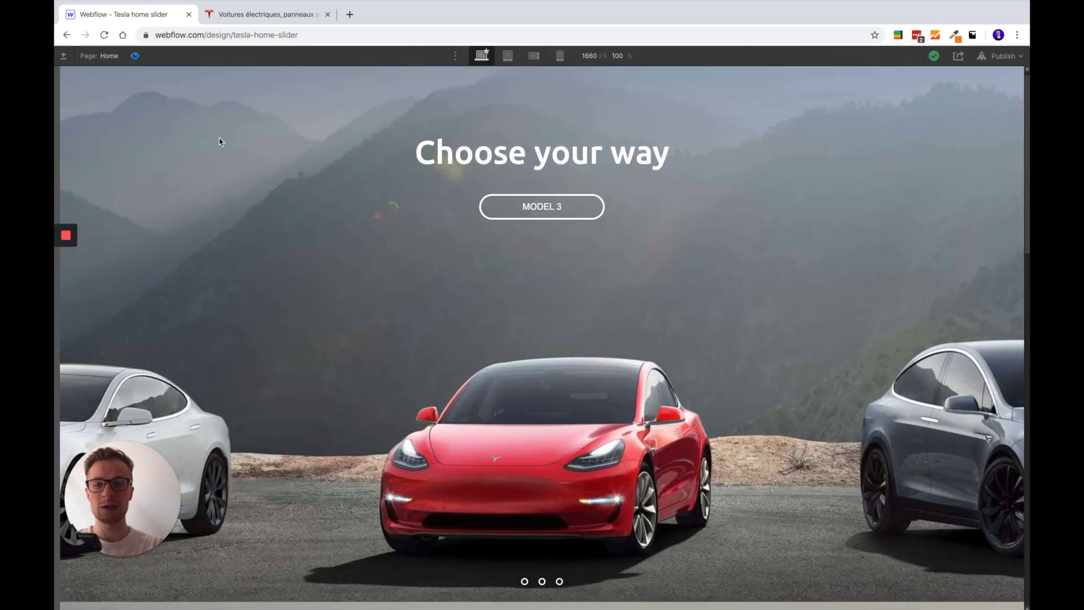
pyautogui.press('Escape')
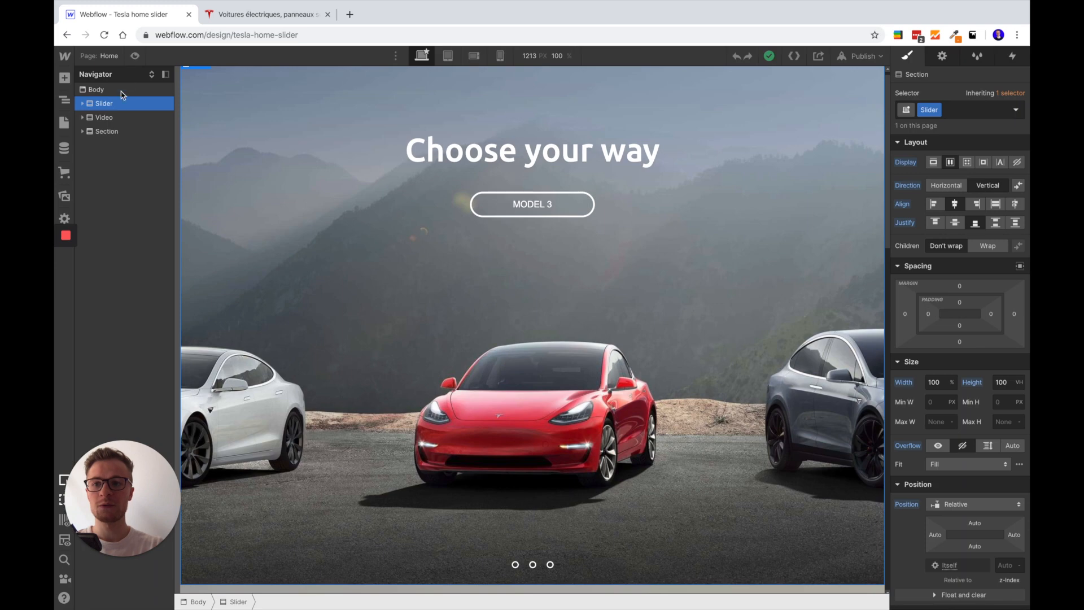
# Select the Video section and look through the page's remaining sections on the canvas
pyautogui.click(102, 117)
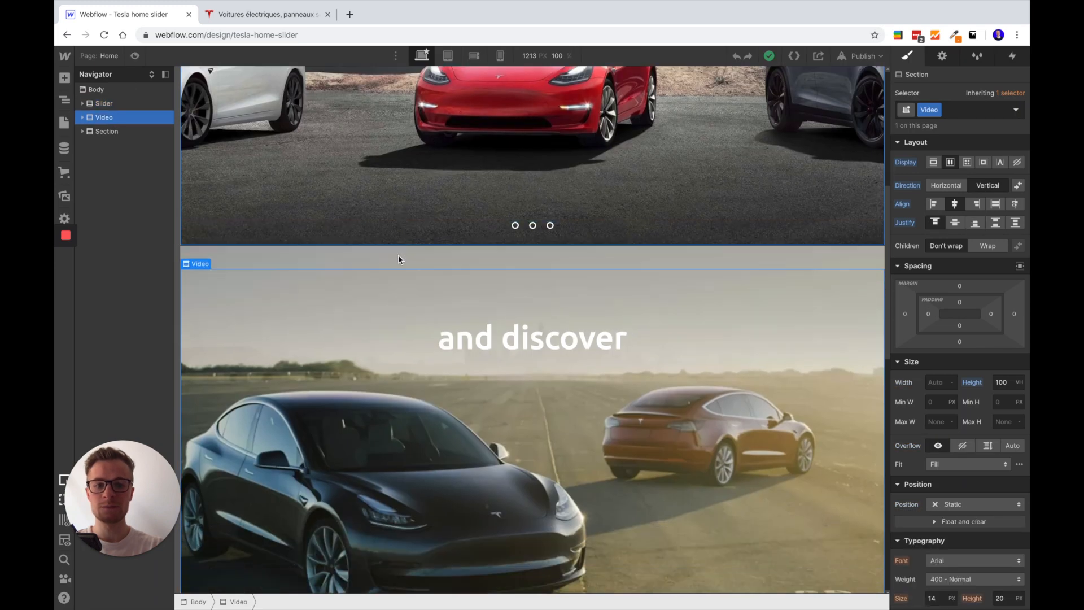
pyautogui.scroll(-10, 467, 331)
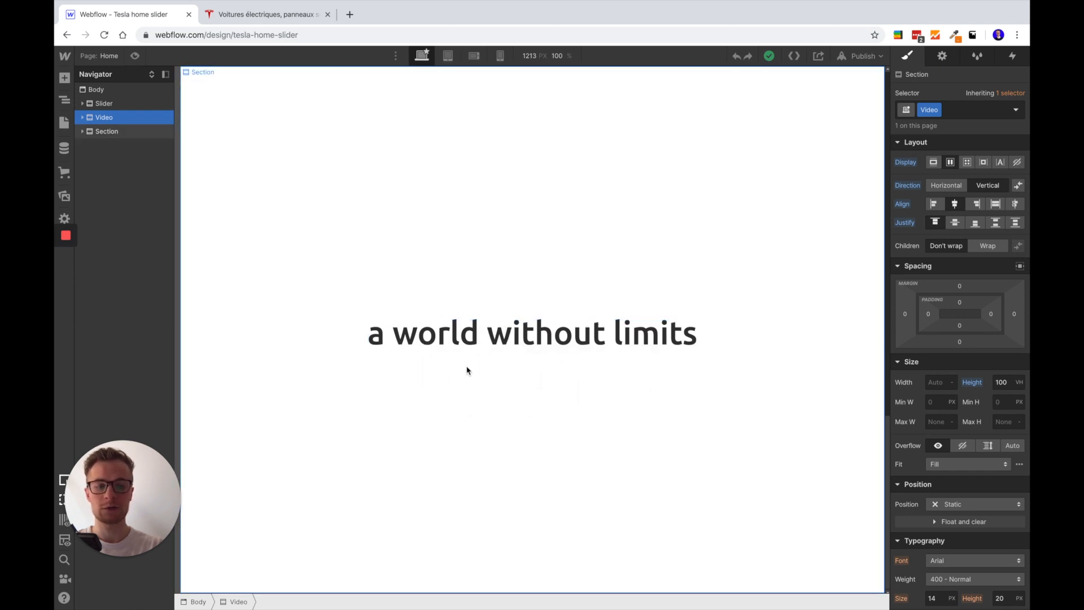
pyautogui.scroll(5, 506, 400)
pyautogui.scroll(10, 507, 402)
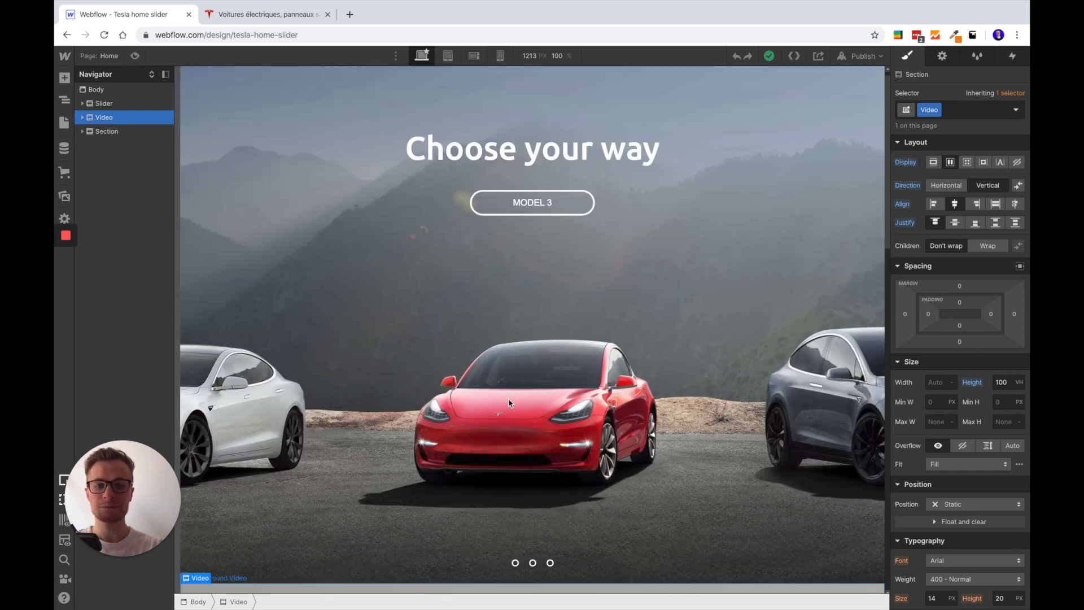
# Select the Slider section, preview it, and review its size, overflow and position settings
pyautogui.click(104, 104)
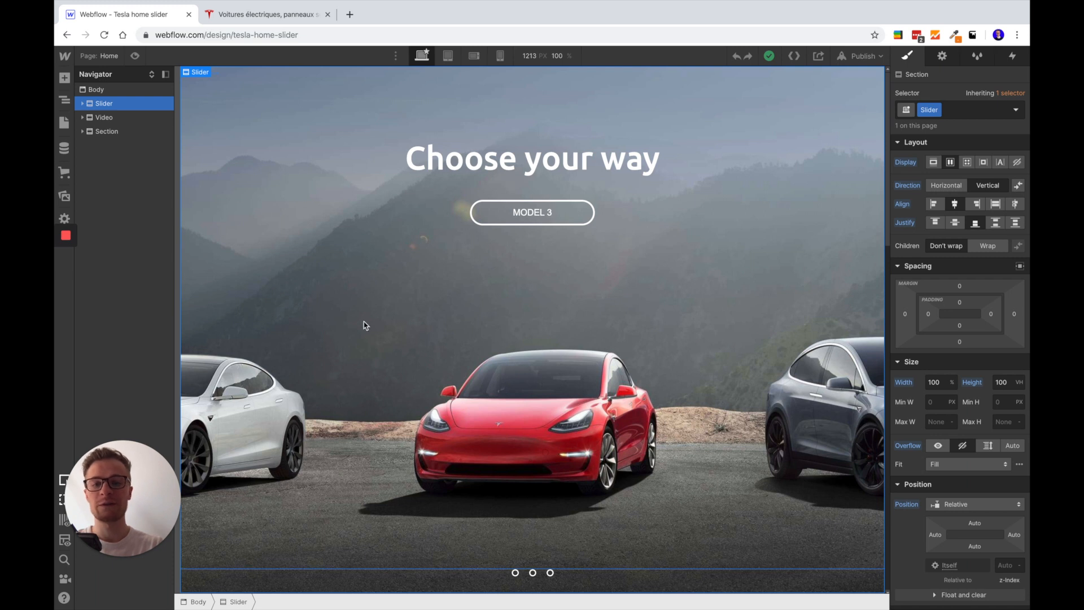
pyautogui.click(136, 56)
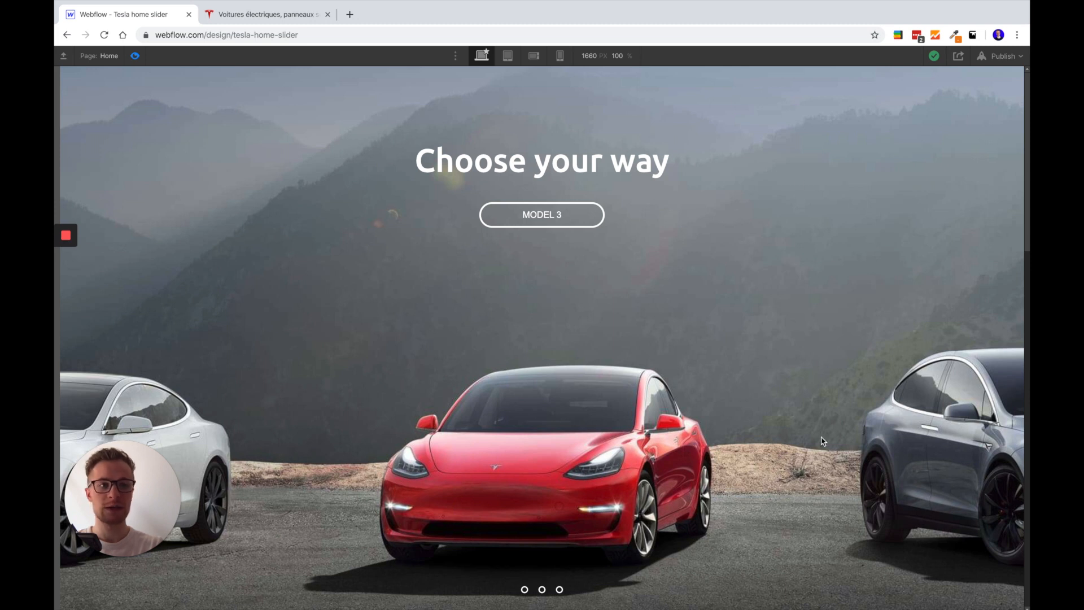
pyautogui.click(136, 56)
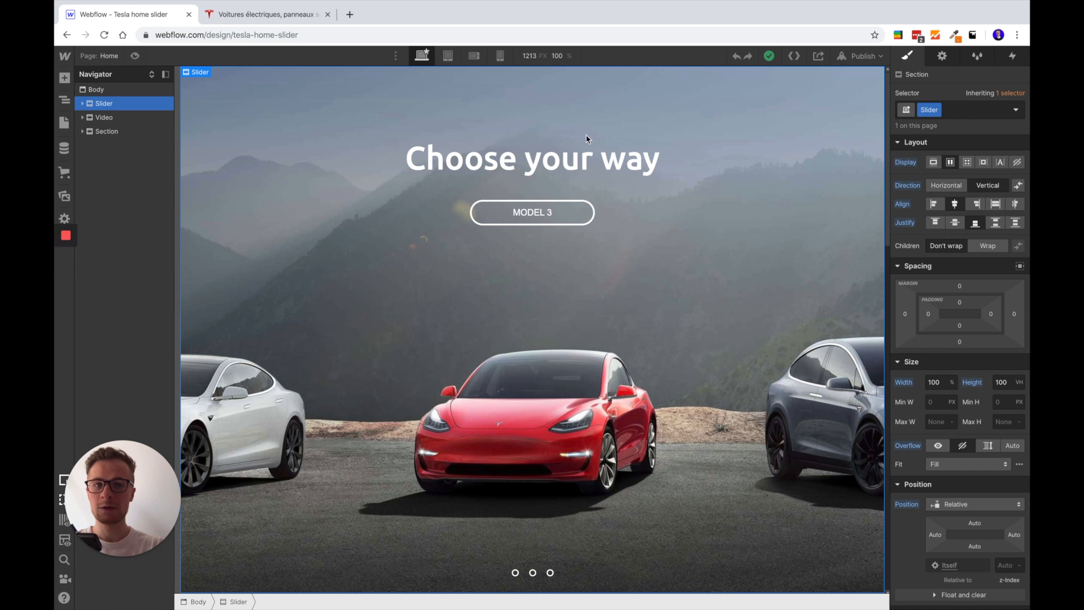
pyautogui.scroll(-3, 938, 415)
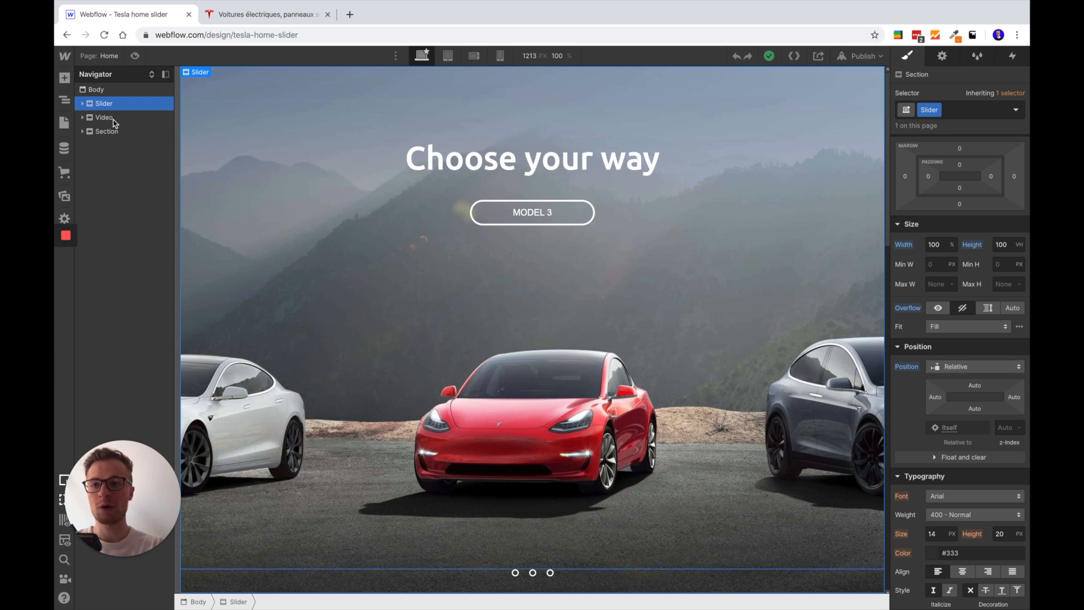
# Expand the Slider section, preview the page, and compare the Bg image's size and position settings with those of its parent
pyautogui.click(82, 104)
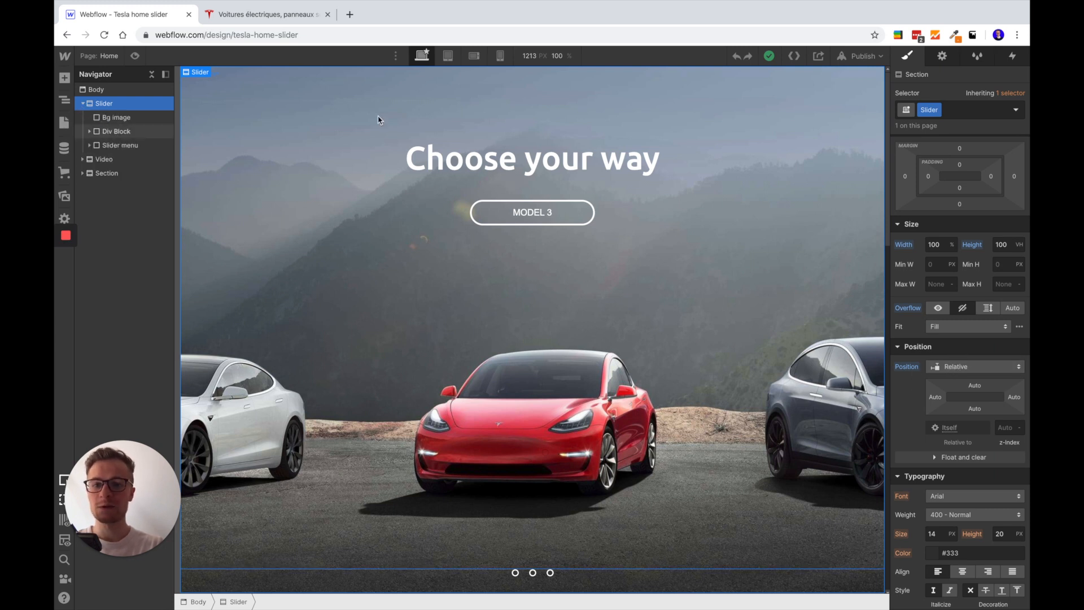
pyautogui.click(119, 120)
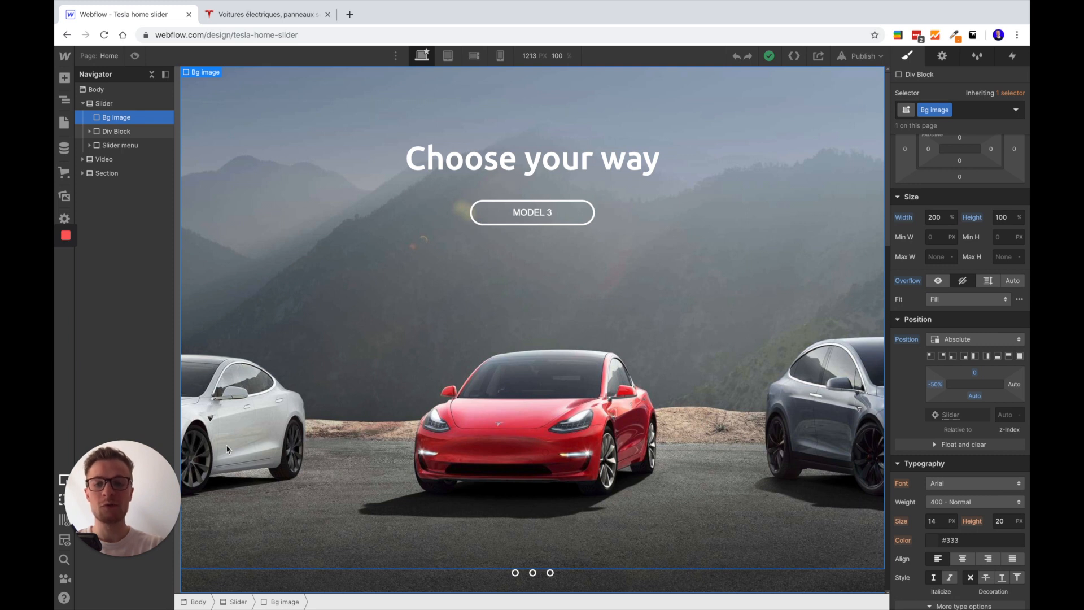
pyautogui.click(135, 55)
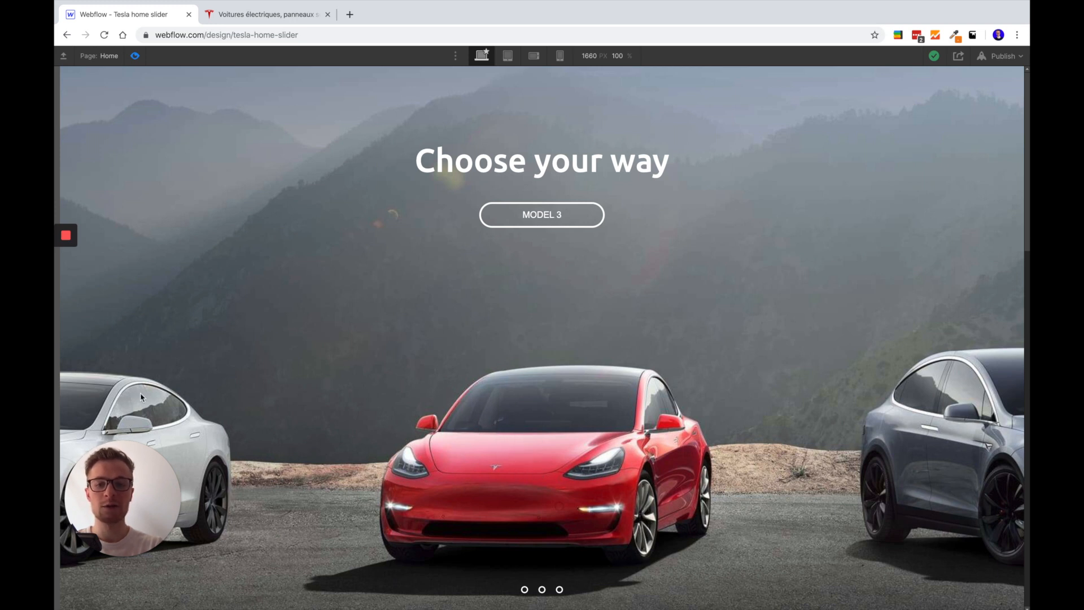
pyautogui.click(135, 56)
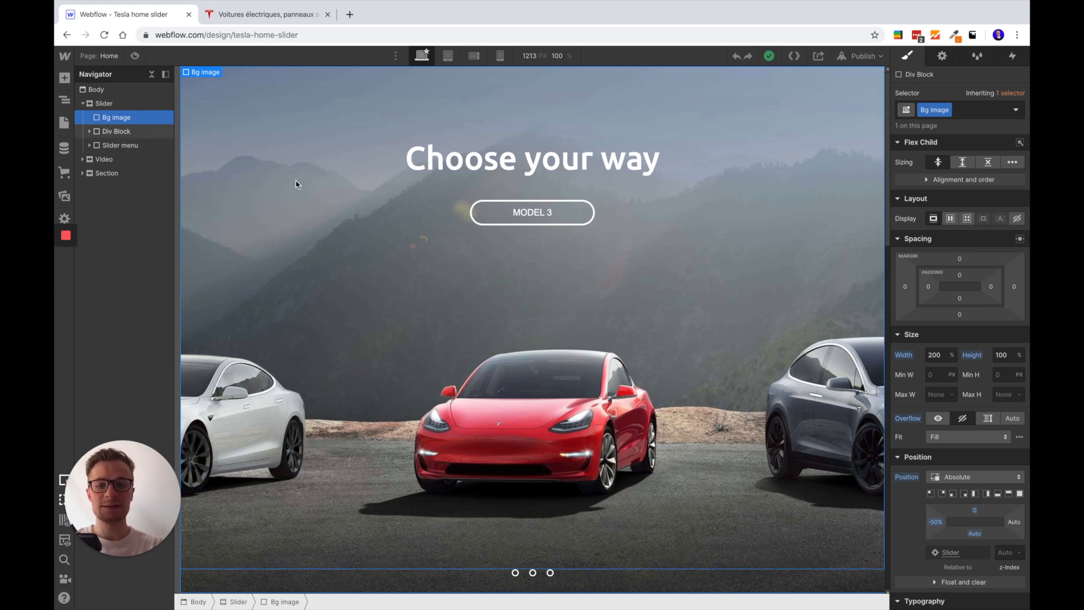
pyautogui.click(108, 104)
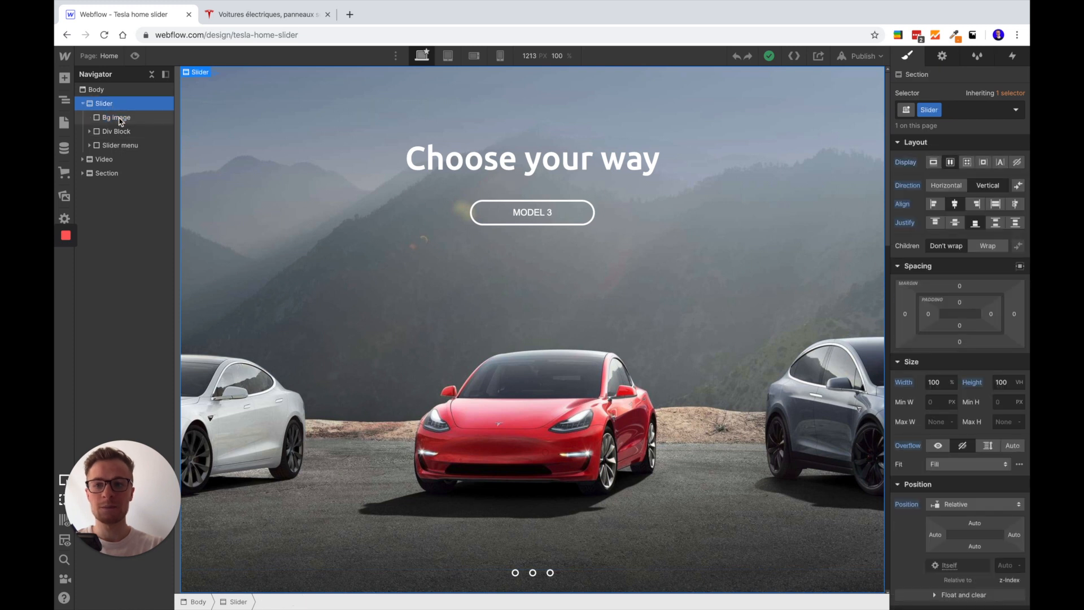
pyautogui.click(120, 119)
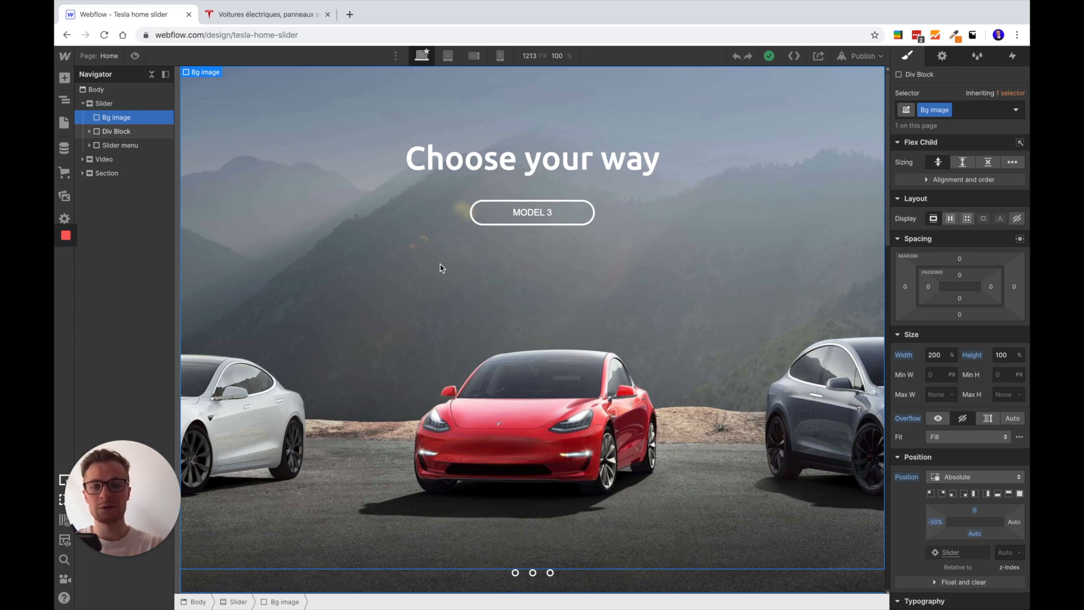
pyautogui.click(141, 104)
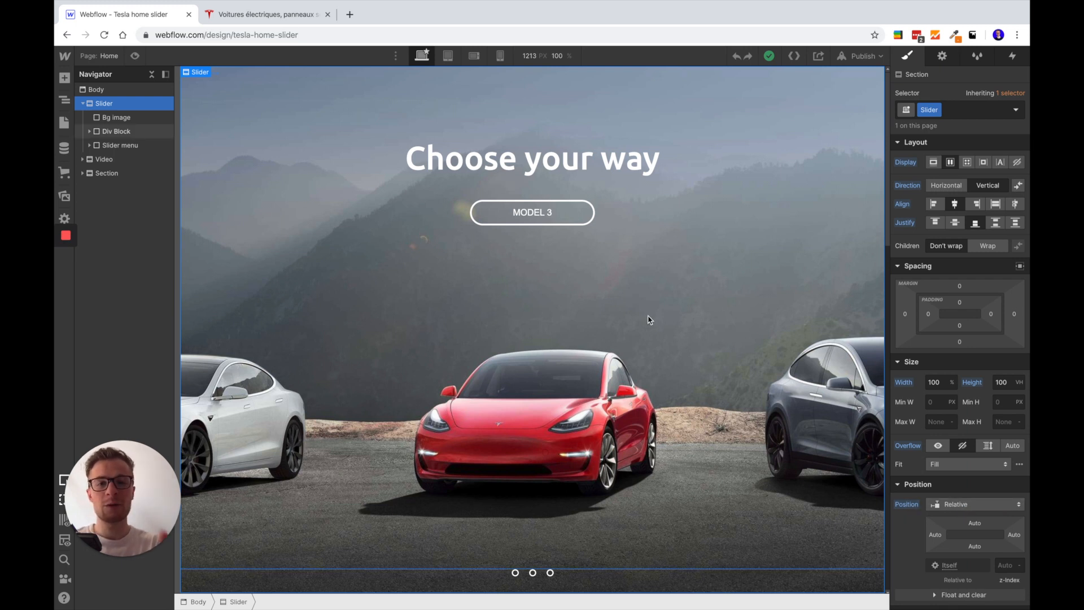
# Try a width of 100% on the Bg image, and restore it to 200%
pyautogui.click(117, 117)
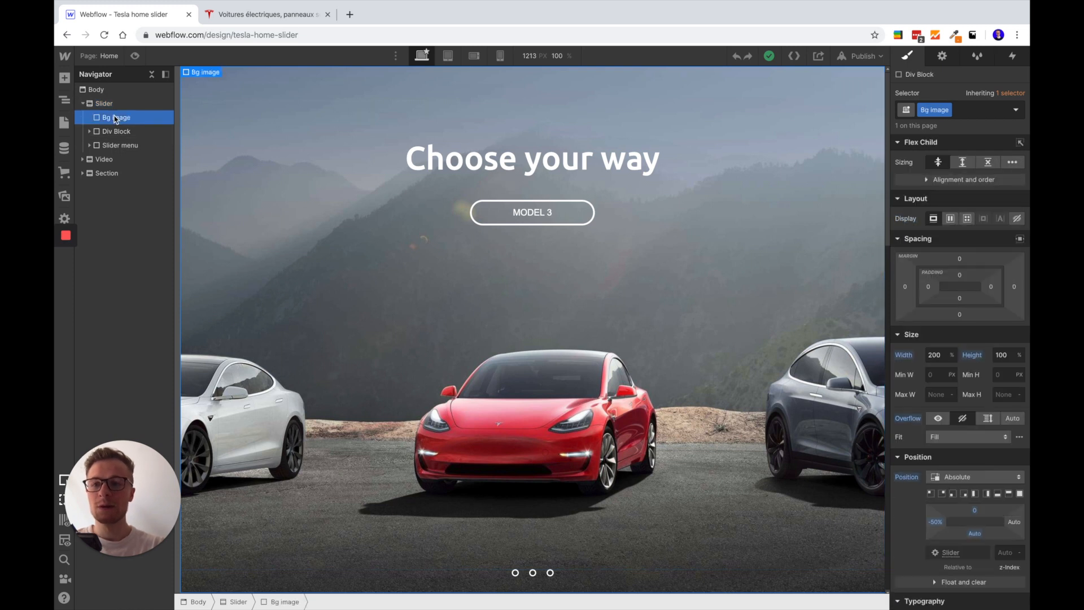
pyautogui.click(942, 360)
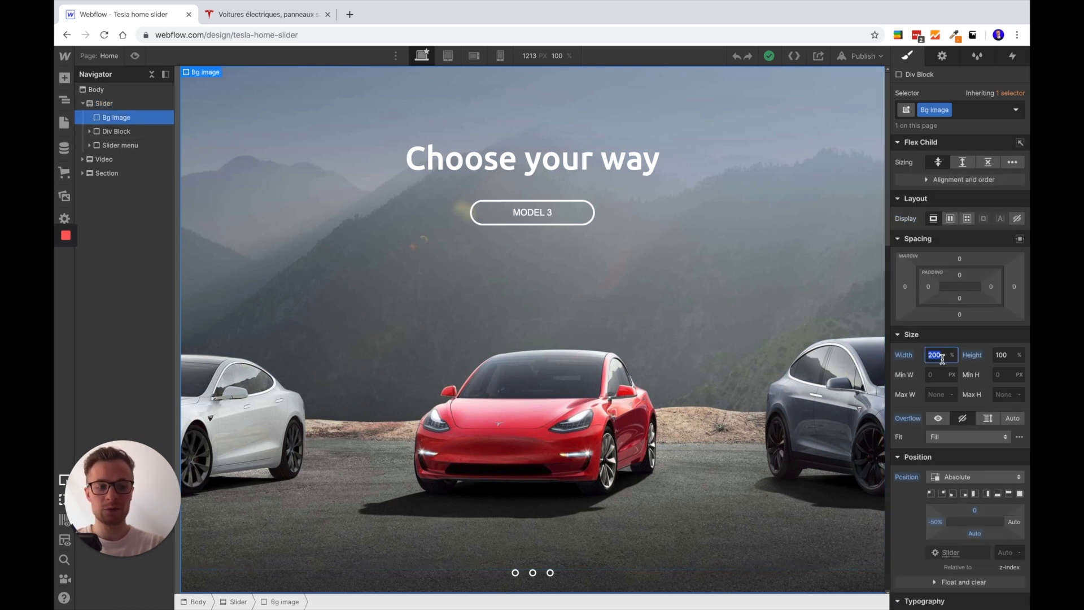
pyautogui.write('100')
pyautogui.press('Return')
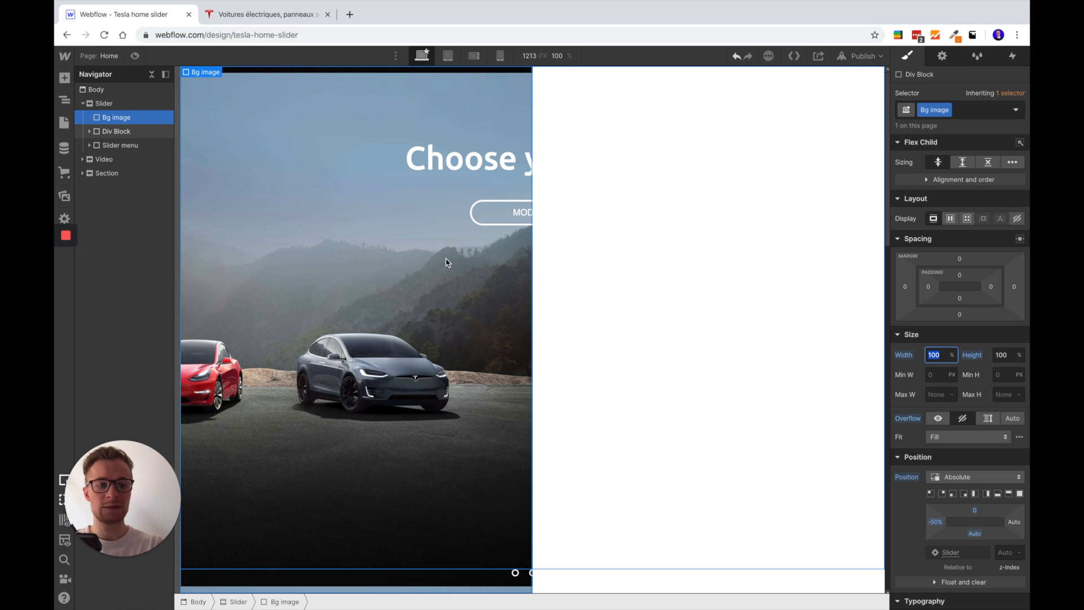
pyautogui.press('Return')
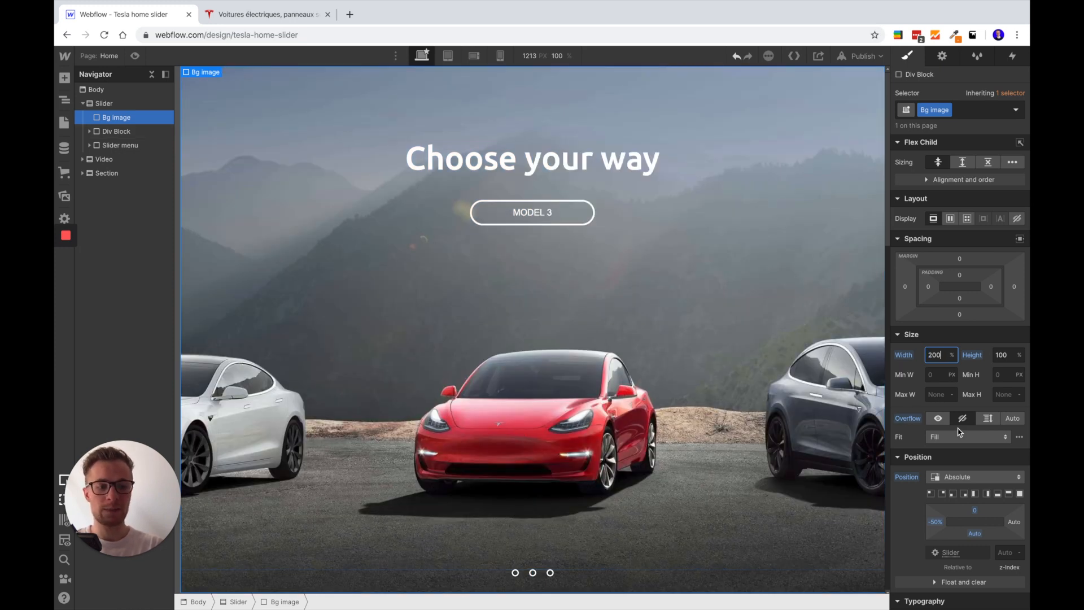
# Try a left offset of 0% on the absolutely positioned Bg image, and restore it to -50%
pyautogui.scroll(-3, 973, 450)
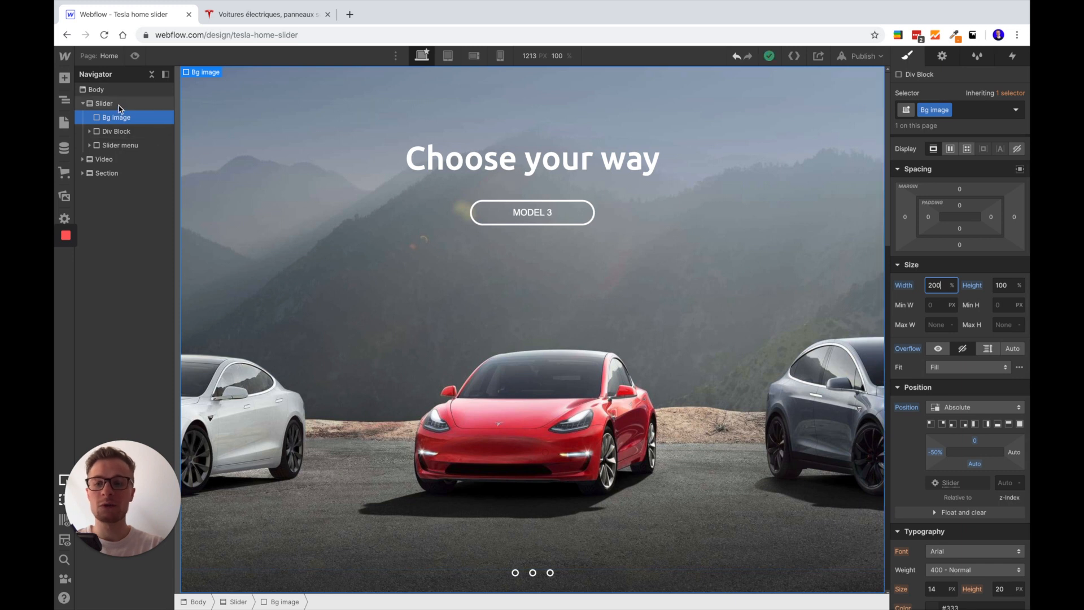
pyautogui.scroll(-3, 940, 429)
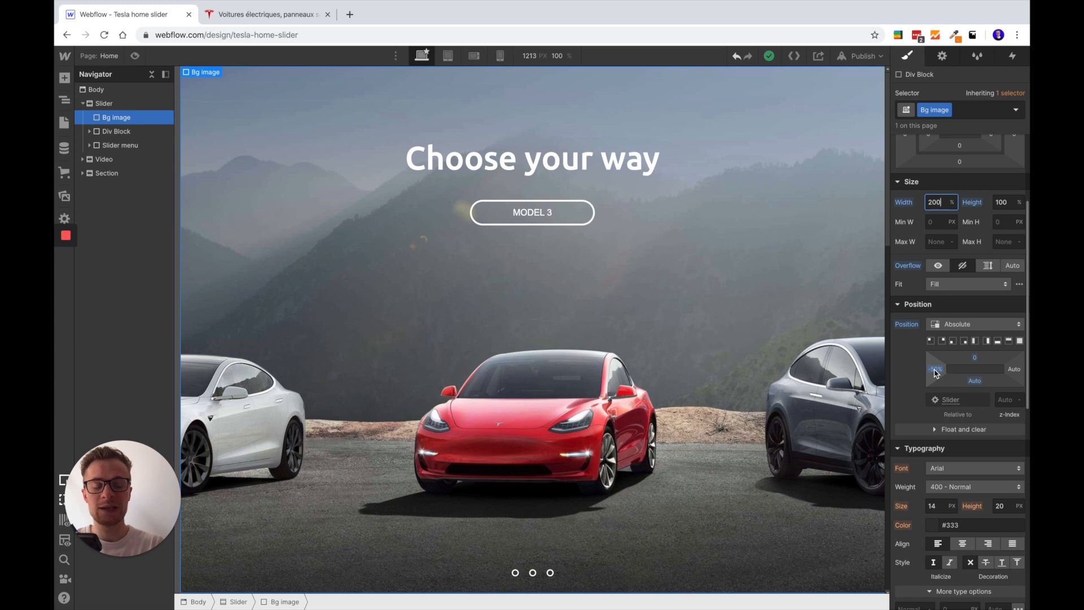
pyautogui.click(935, 370)
pyautogui.write('0')
pyautogui.press('Return')
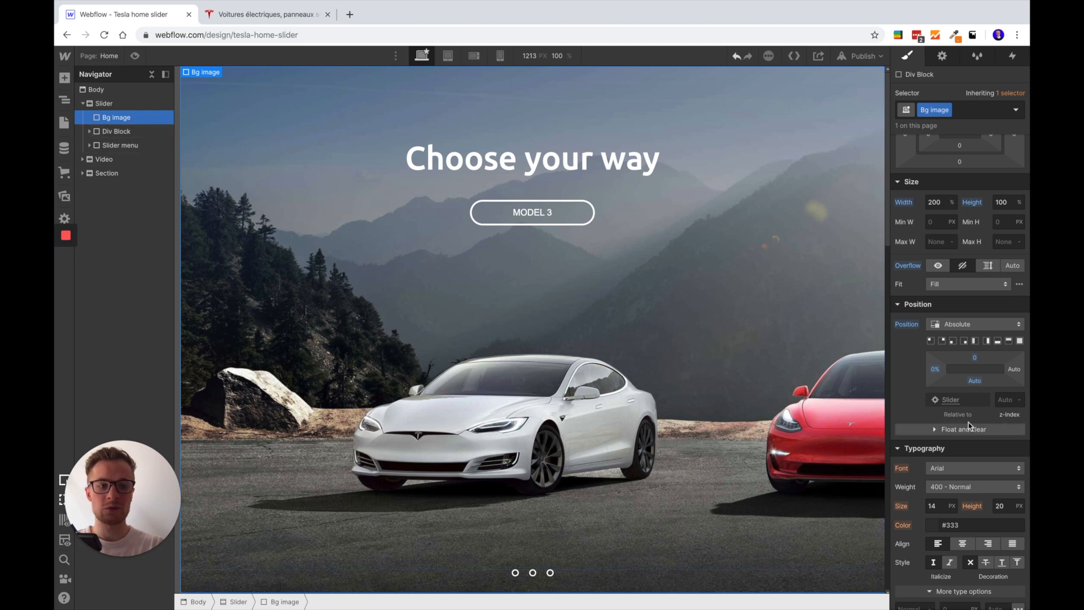
pyautogui.click(935, 371)
pyautogui.press('BackSpace')
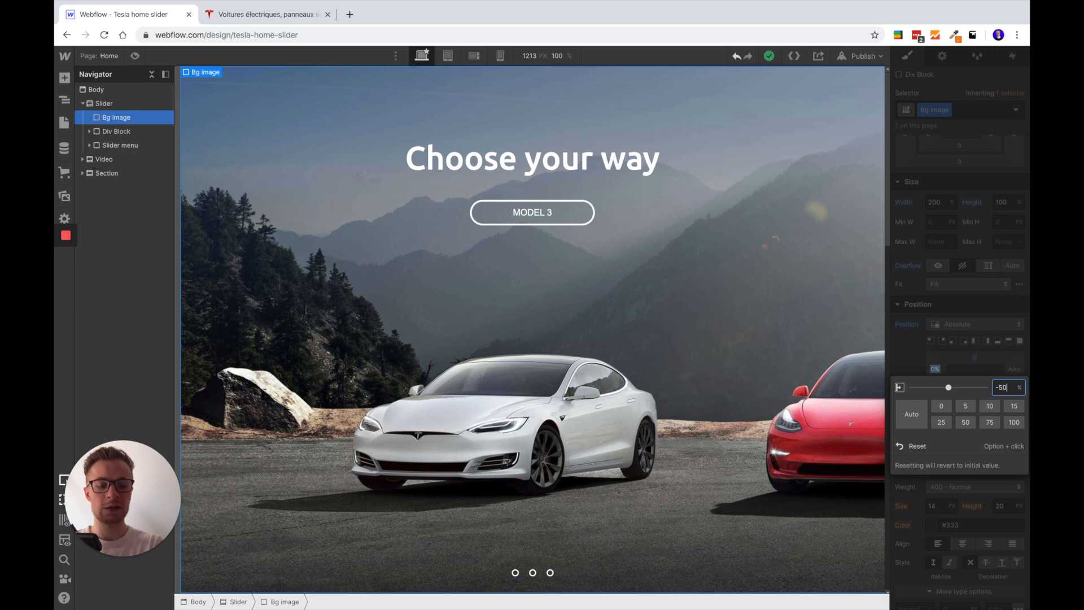
pyautogui.press('Return')
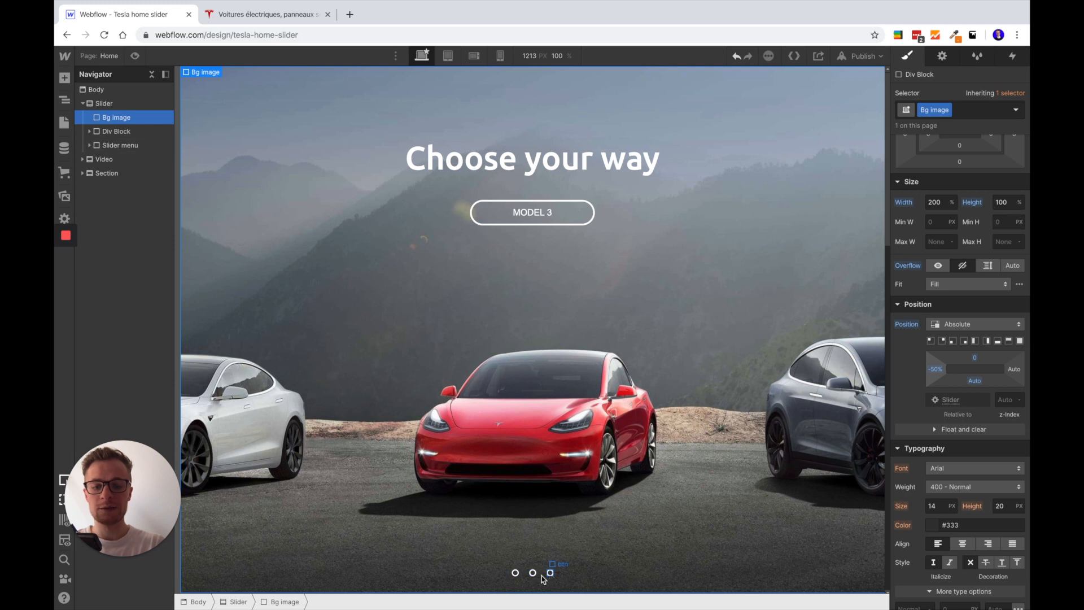
# Select the Slider menu and the first btn inside it to inspect their style settings
pyautogui.click(130, 146)
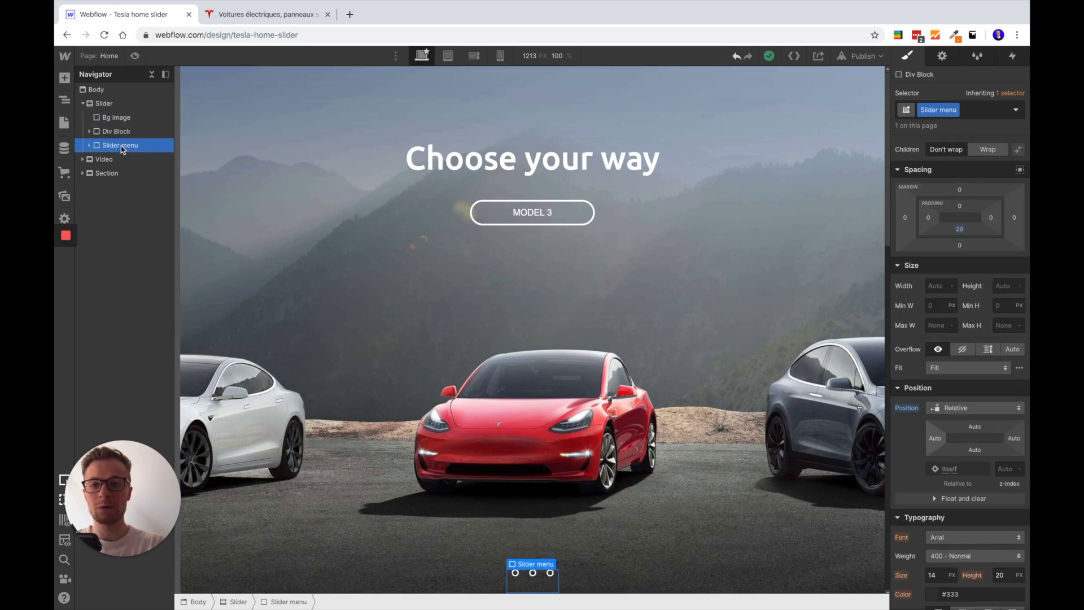
pyautogui.click(516, 573)
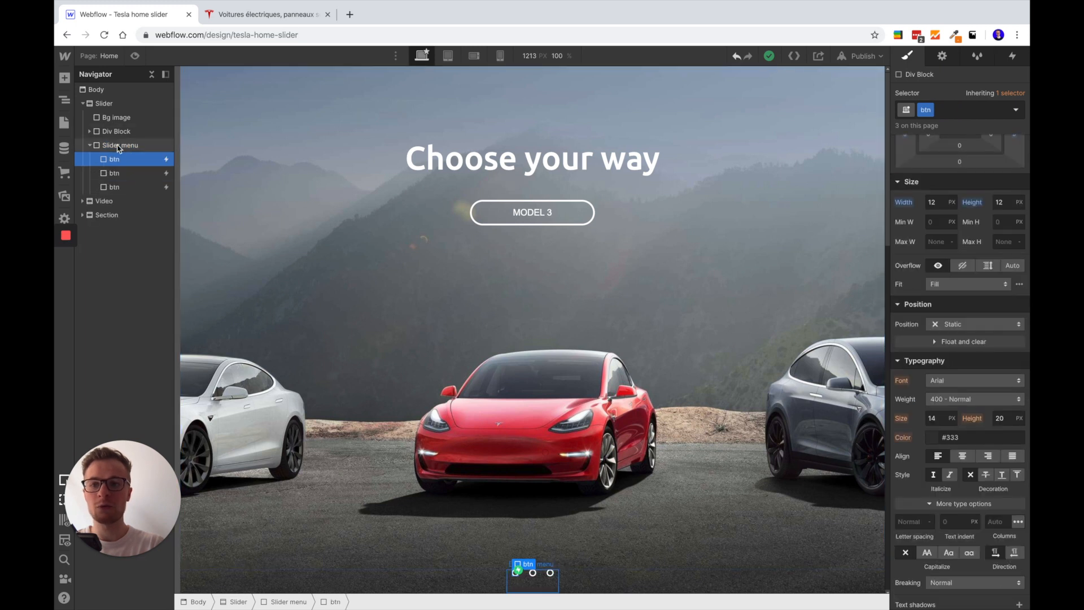
# Select the Bg image, check its left offset, and view its interactions
pyautogui.click(117, 117)
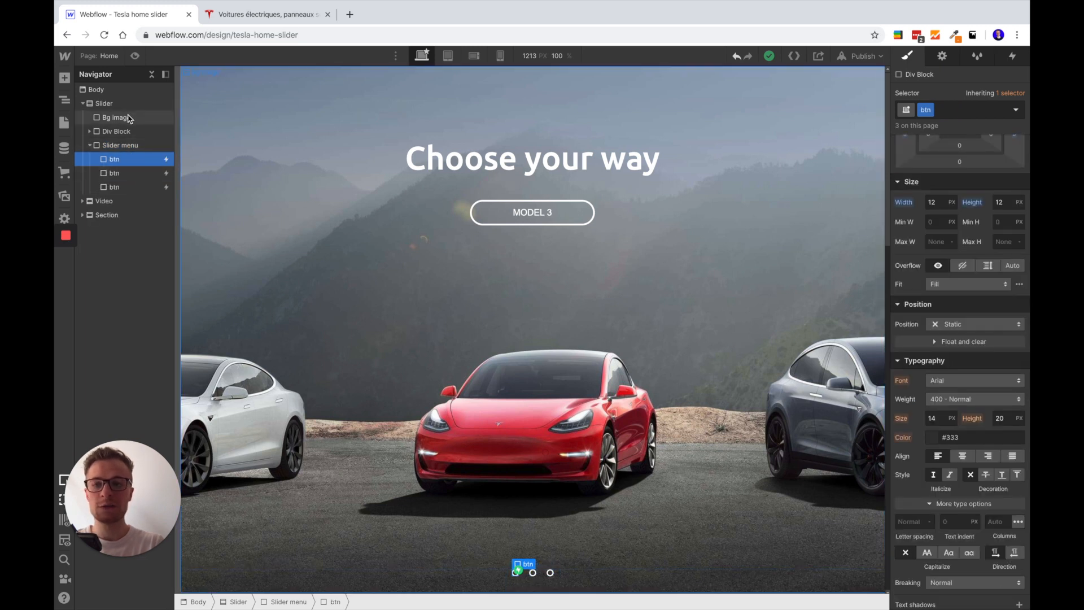
pyautogui.moveTo(935, 369)
pyautogui.mouseDown()
pyautogui.moveTo(864, 365)
pyautogui.moveTo(949, 371)
pyautogui.moveTo(931, 374)
pyautogui.mouseUp()
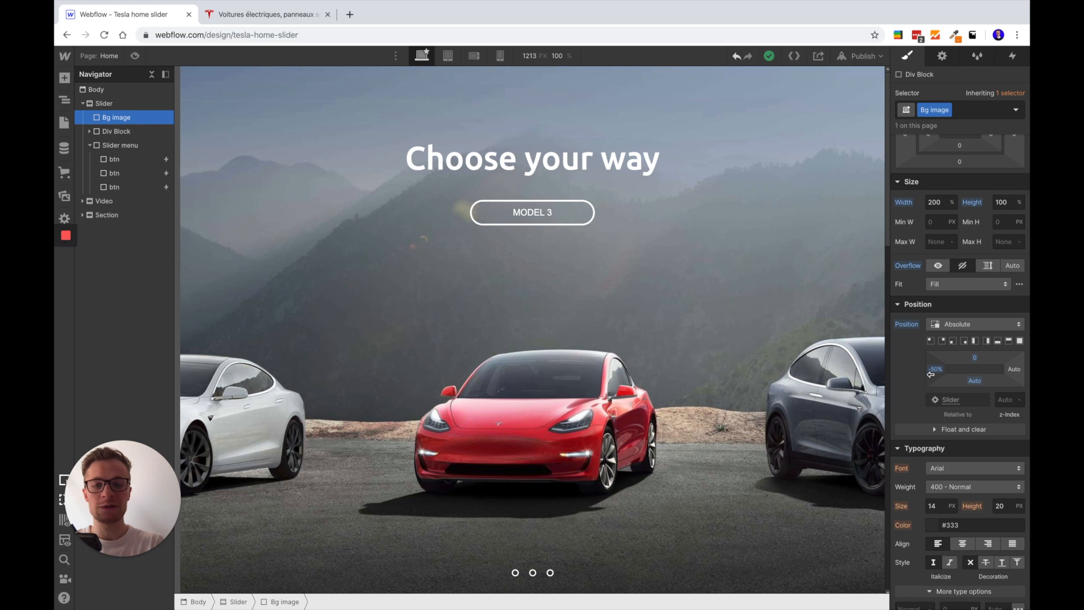
pyautogui.click(1016, 61)
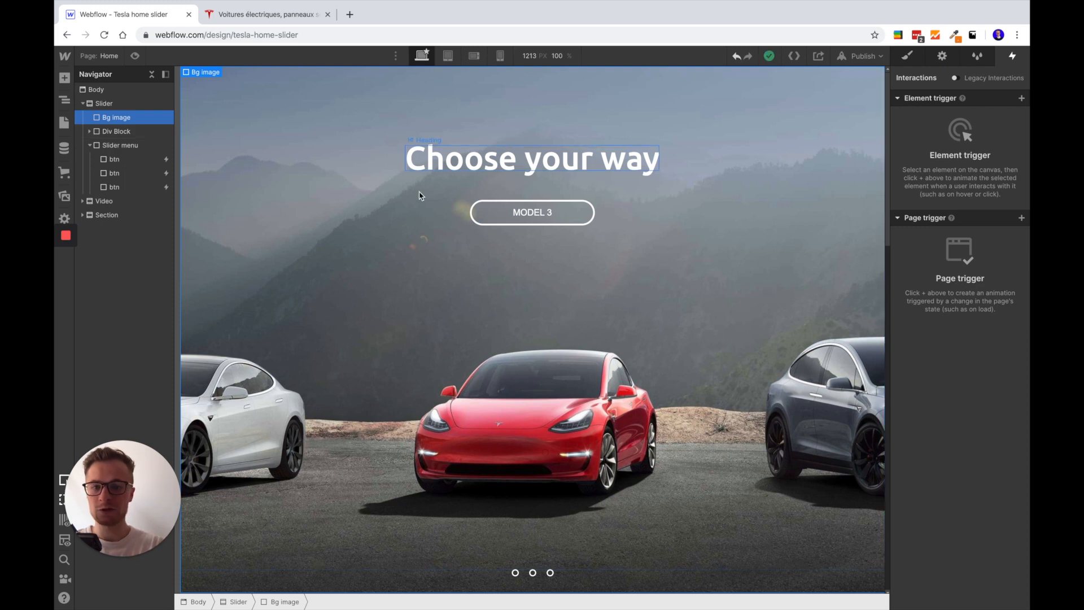
# Select each of the three Buttons in the Div Block and the first btn in the Slider menu to check their interactions
pyautogui.click(490, 224)
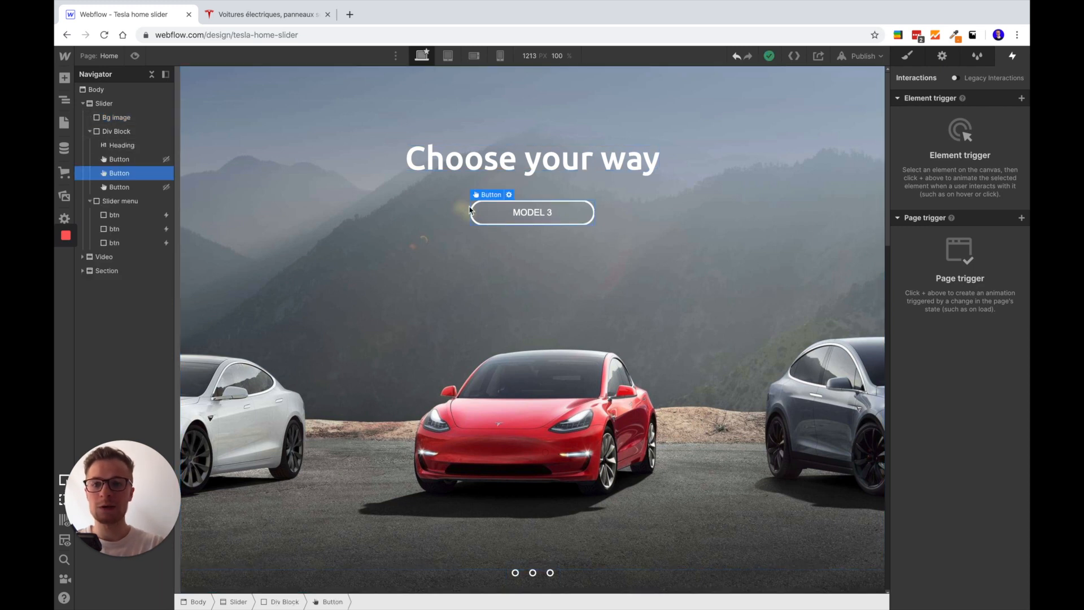
pyautogui.click(122, 162)
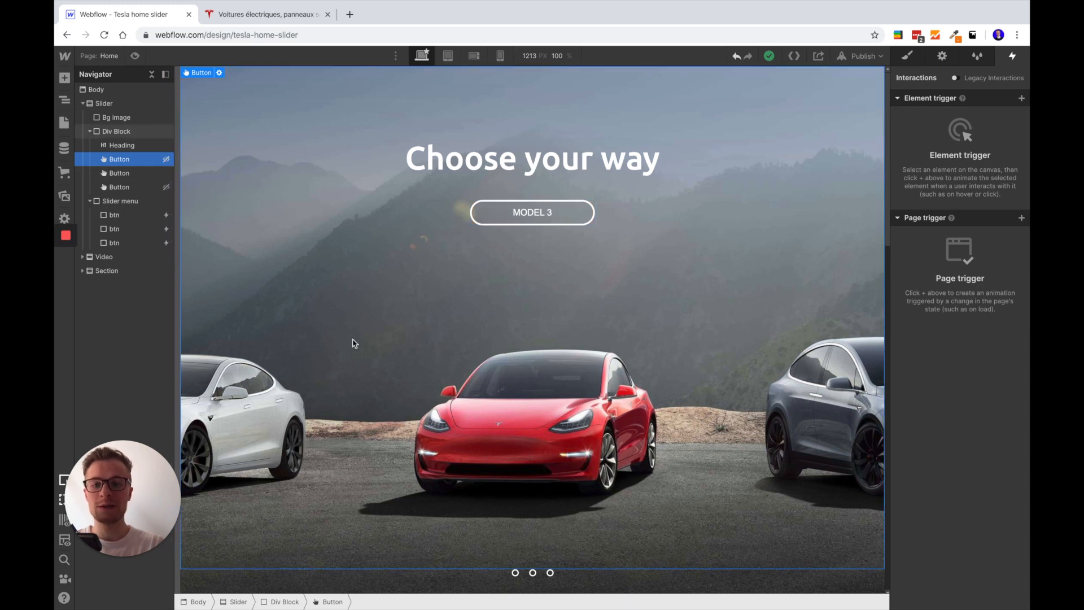
pyautogui.click(135, 188)
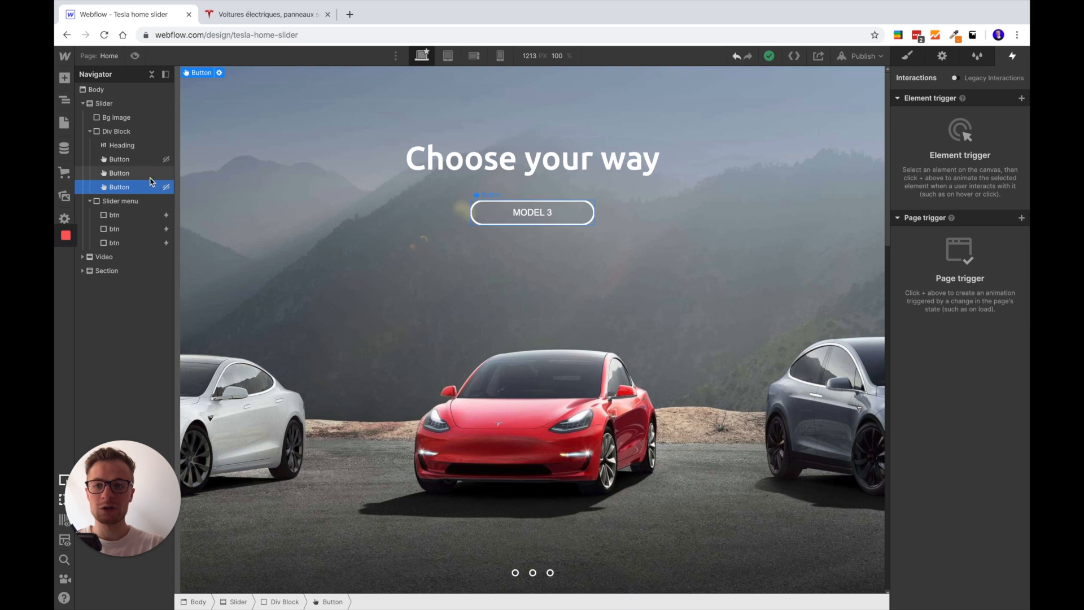
pyautogui.click(481, 220)
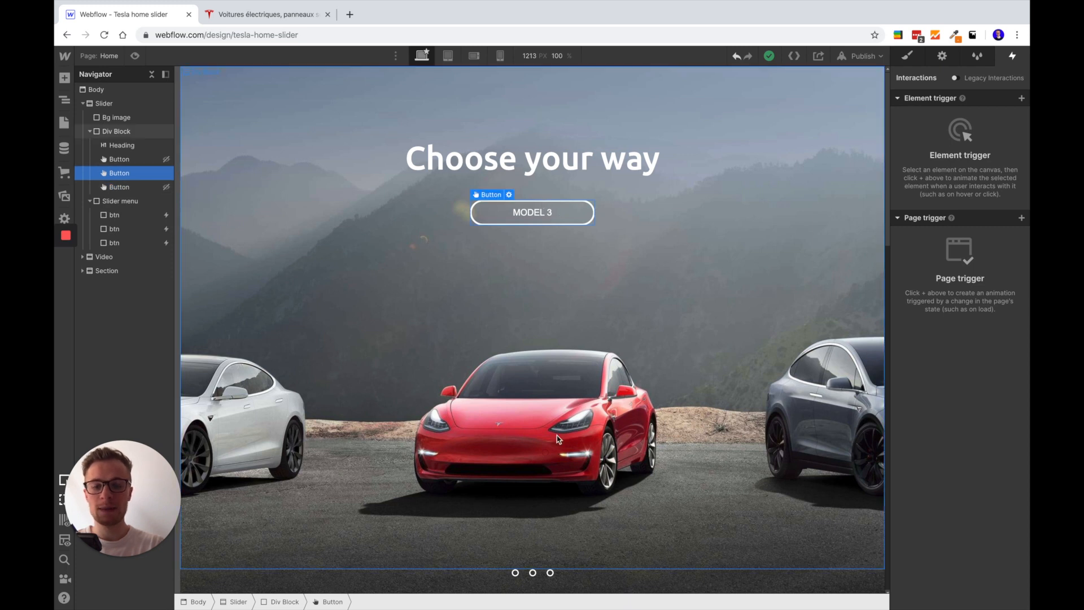
pyautogui.click(516, 573)
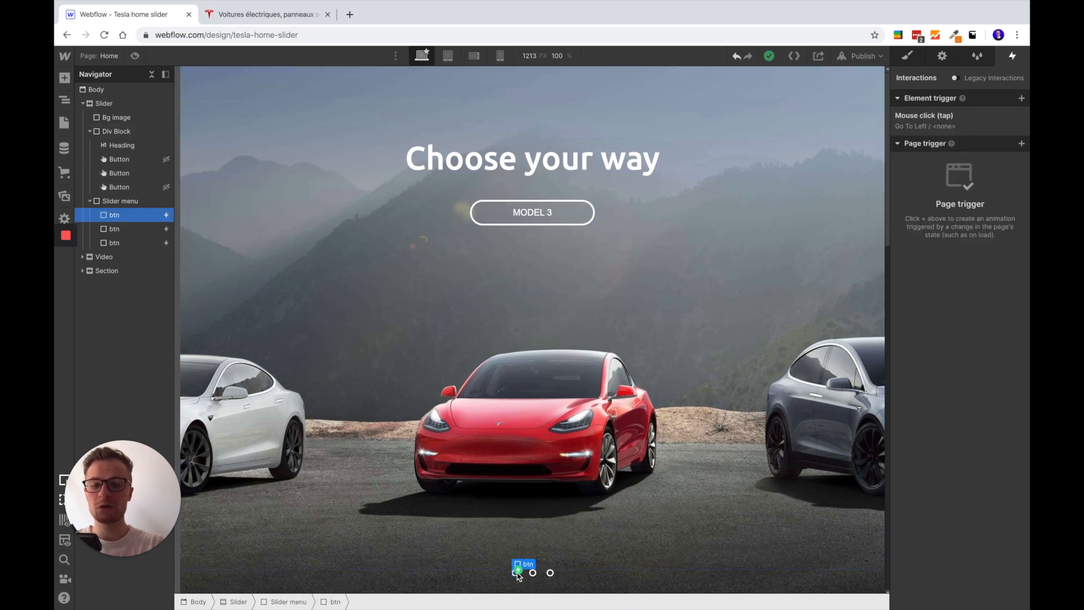
# Try block display on the first Button in the Div Block, and set its display back to none
pyautogui.click(119, 158)
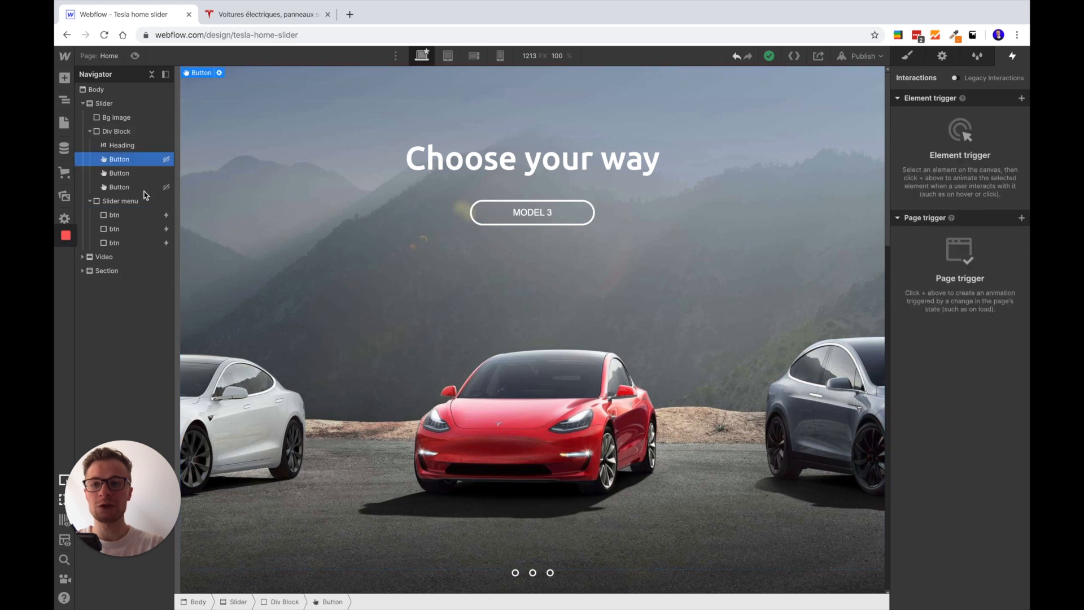
pyautogui.click(907, 56)
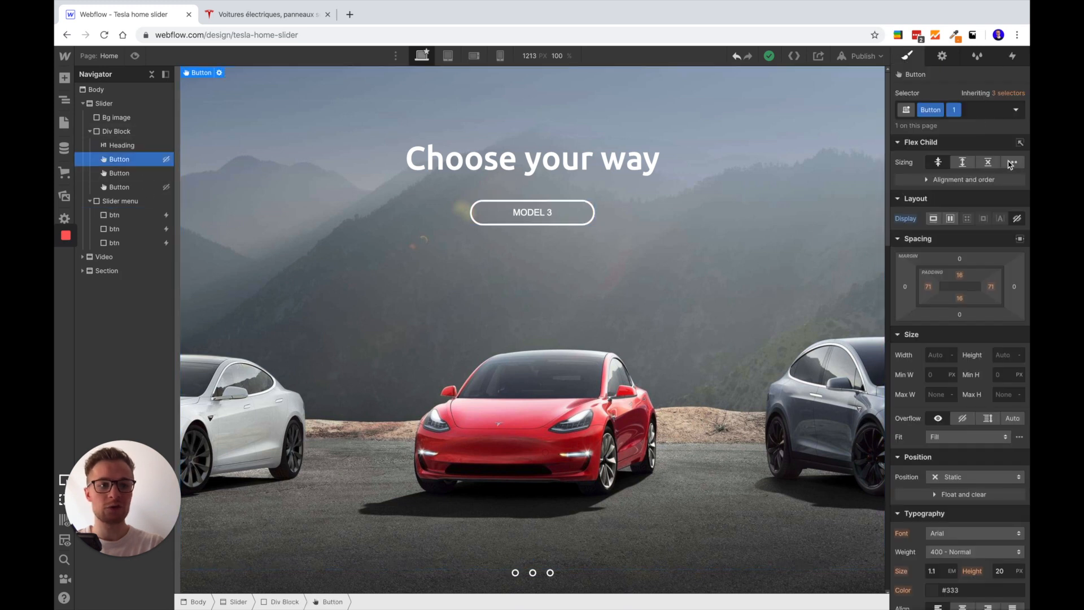
pyautogui.click(934, 220)
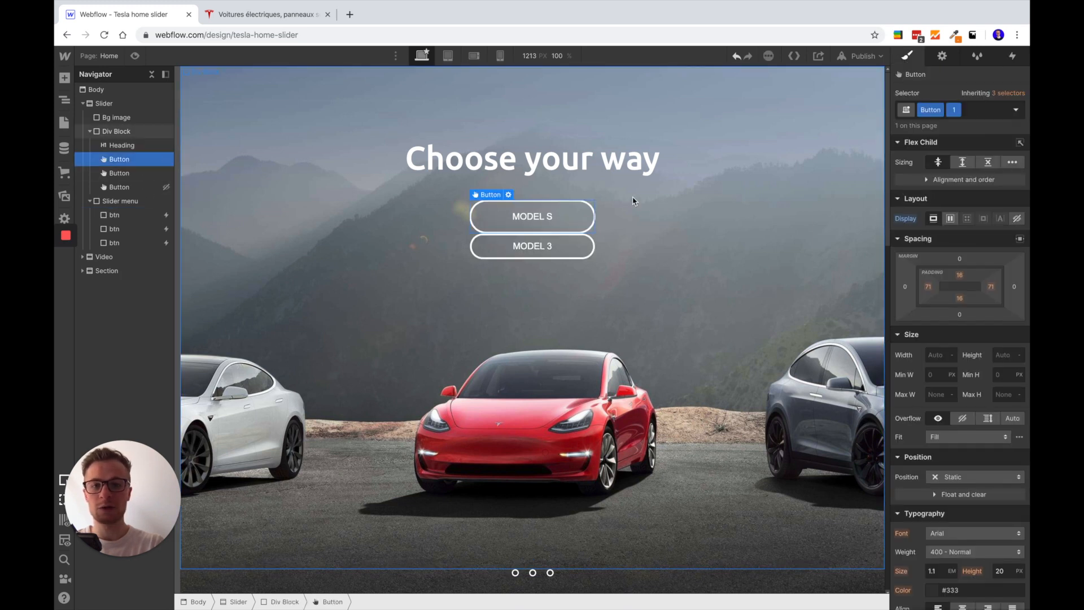
pyautogui.click(1017, 218)
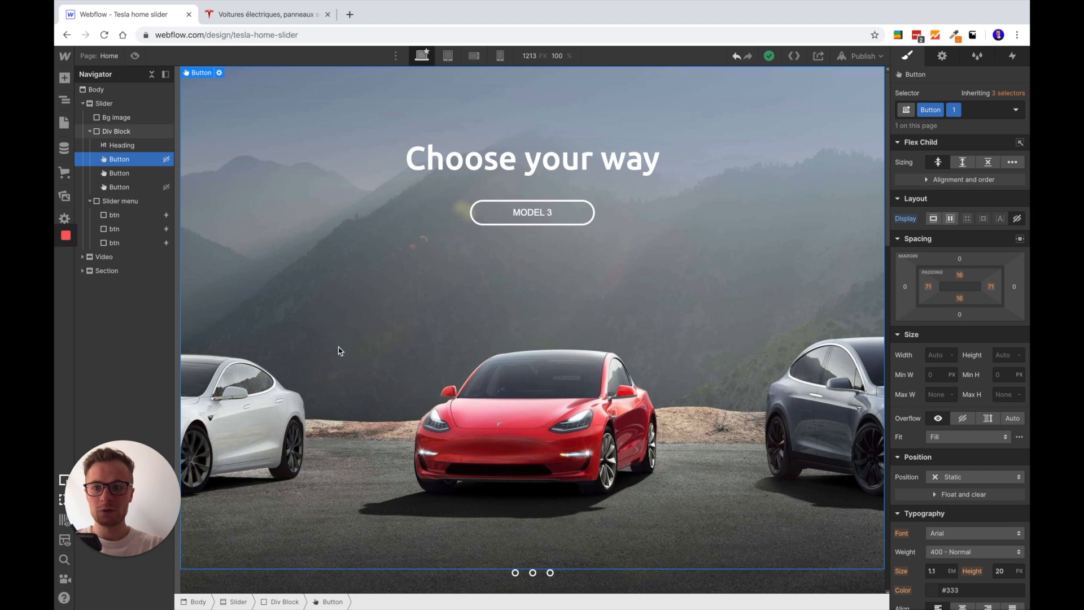
# Open the Go To Left animation from the first btn's mouse click trigger, and examine its first BG Color action
pyautogui.click(515, 573)
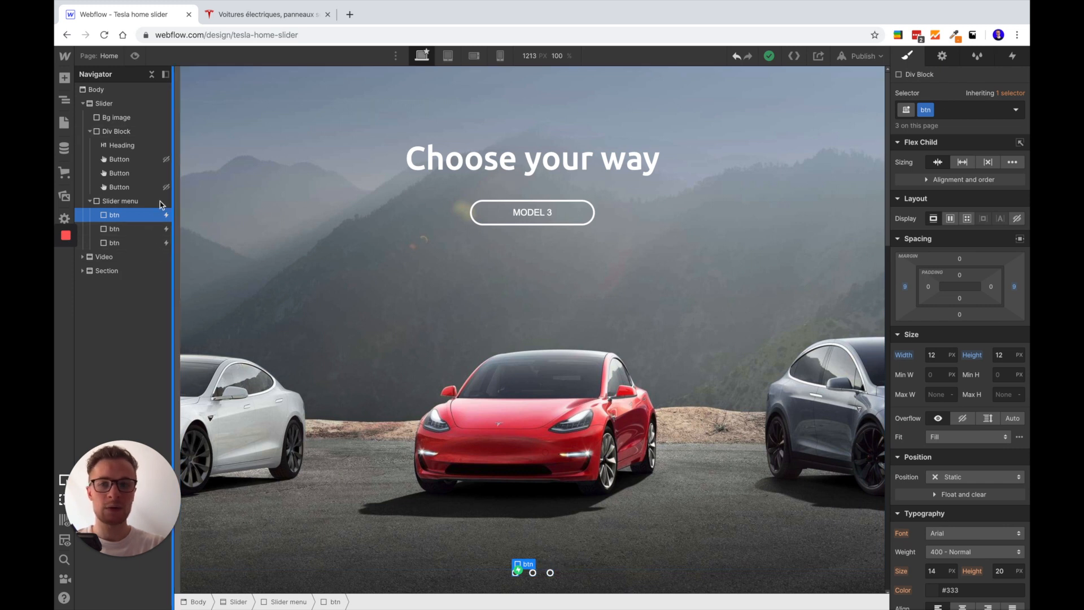
pyautogui.click(1012, 56)
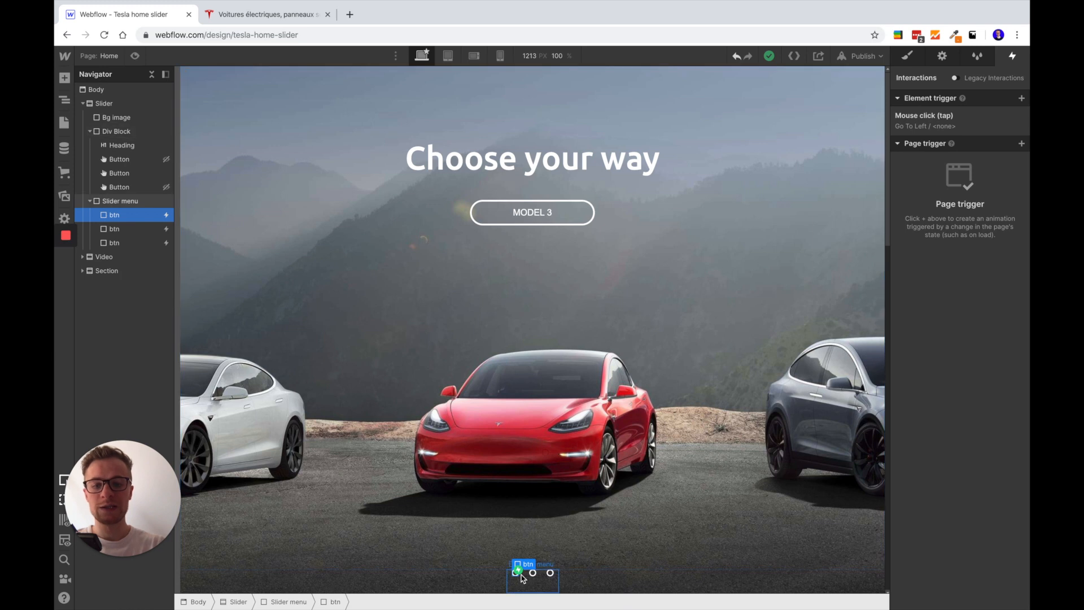
pyautogui.click(933, 121)
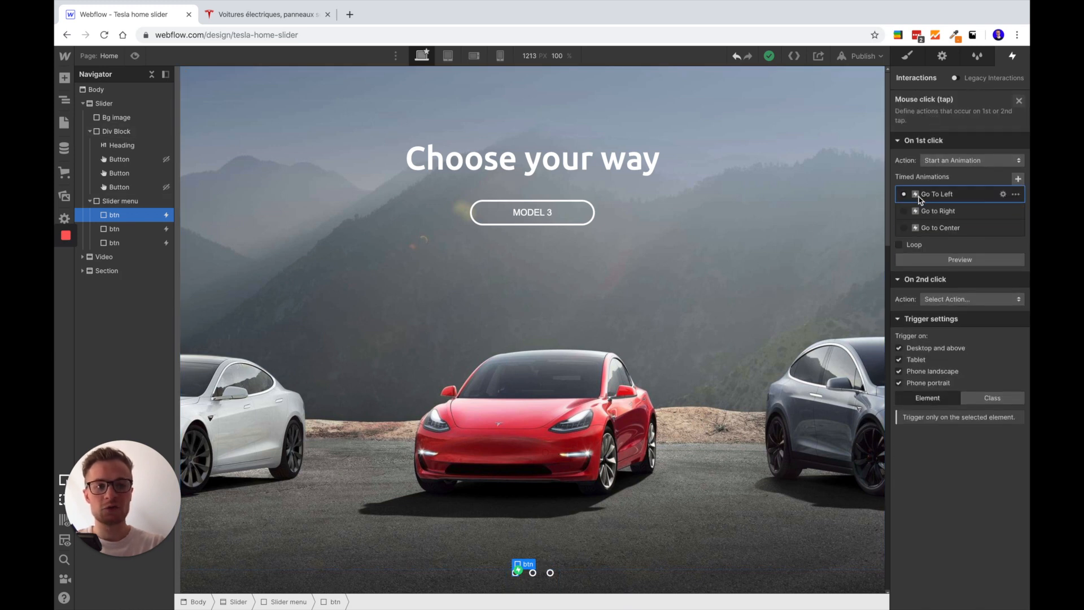
pyautogui.click(1003, 194)
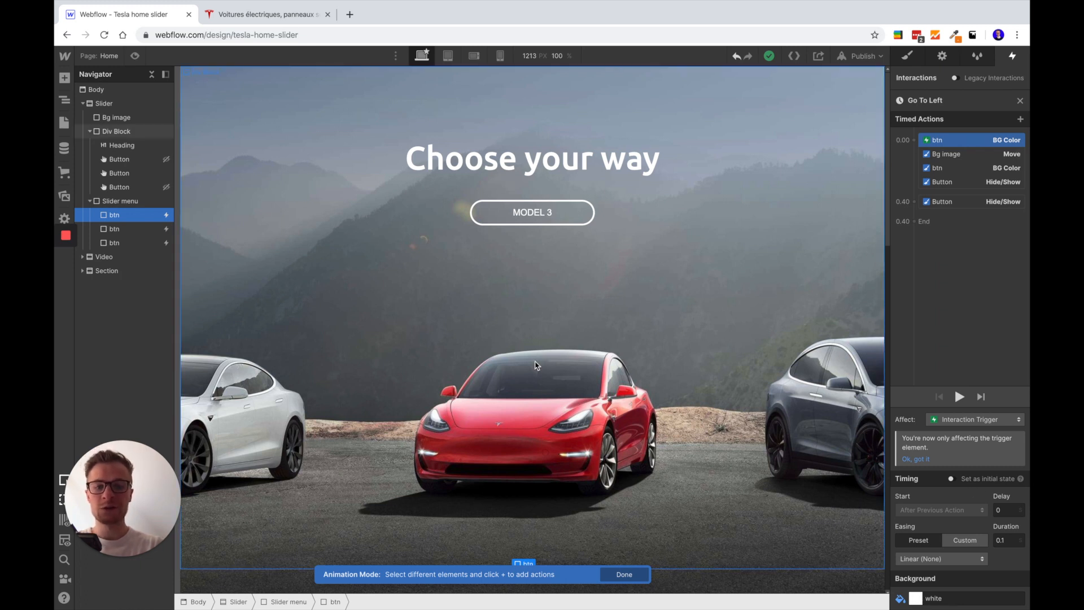
pyautogui.scroll(-3, 516, 508)
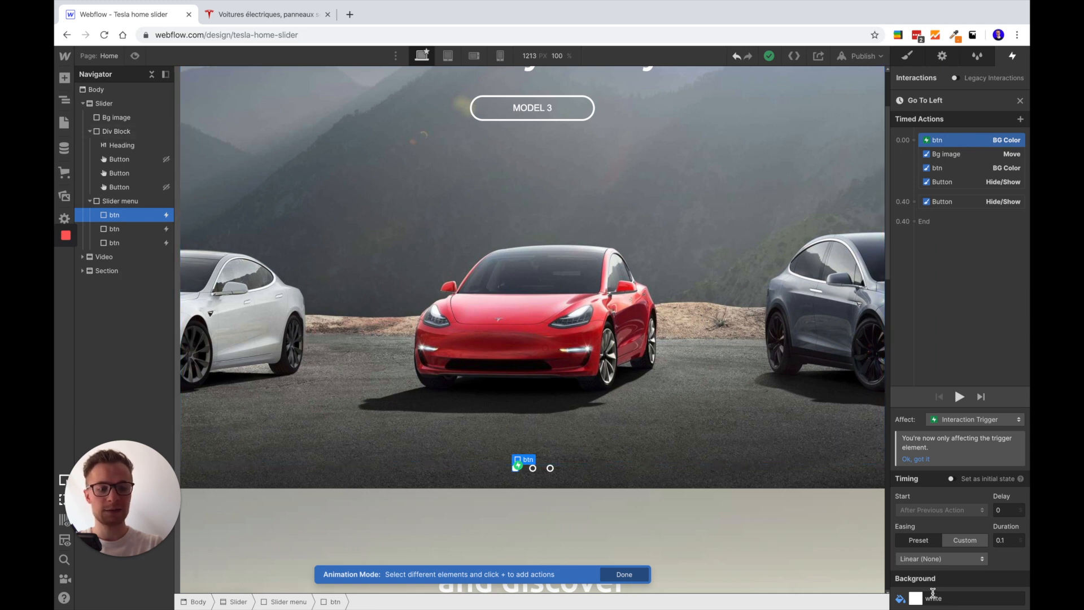
# Try other horizontal values, including -20%, in the Bg image Move action of Go To Left, and restore it to 20%
pyautogui.click(956, 158)
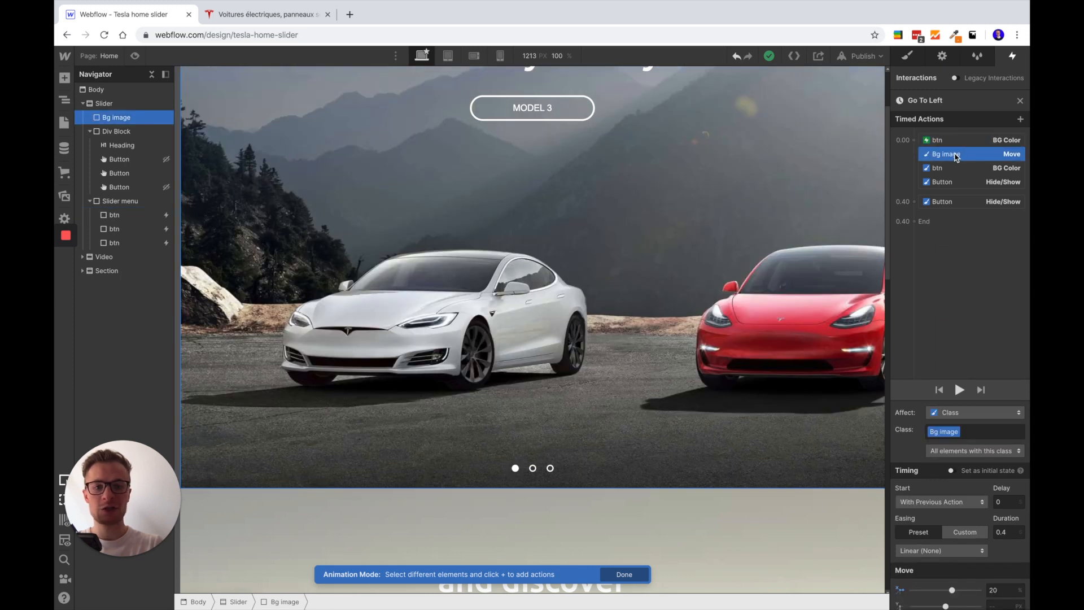
pyautogui.scroll(3, 556, 338)
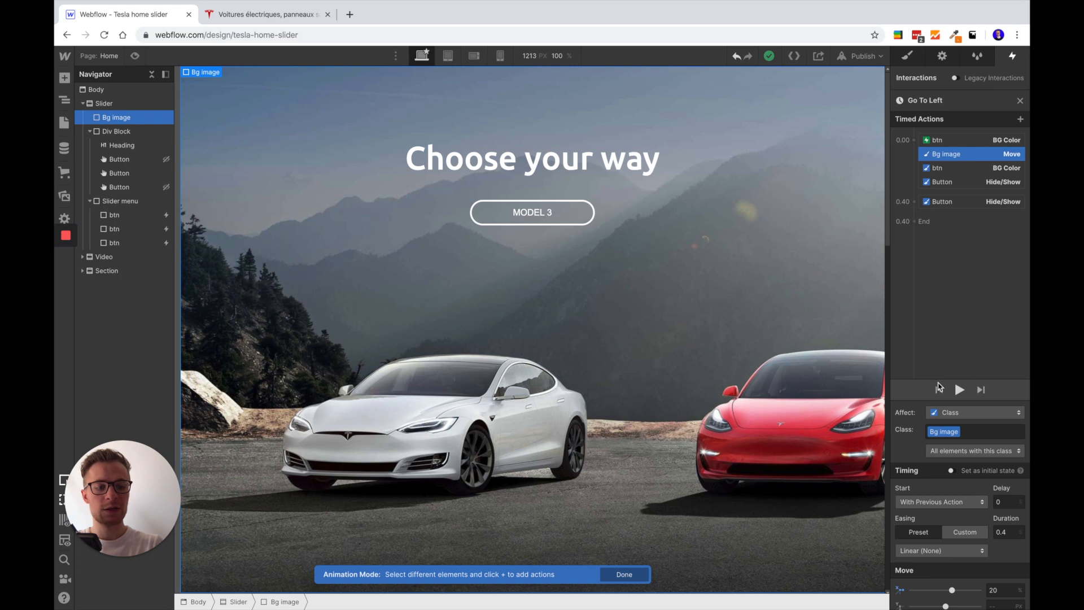
pyautogui.scroll(-1, 960, 451)
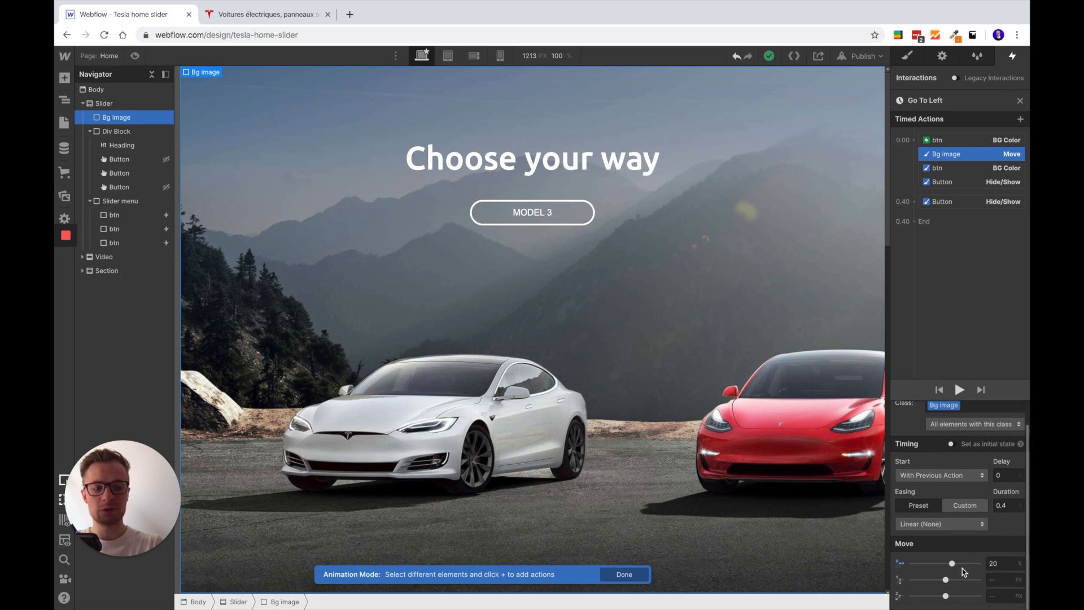
pyautogui.moveTo(953, 563); pyautogui.dragTo(946, 563)
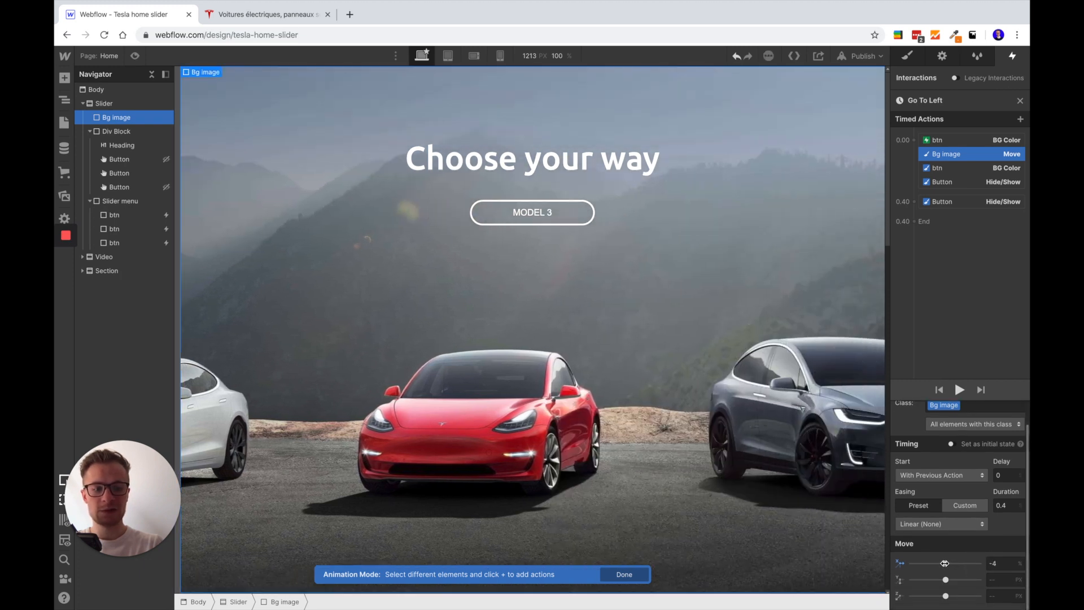
pyautogui.moveTo(946, 563); pyautogui.dragTo(951, 563)
pyautogui.click(1007, 565)
pyautogui.press('BackSpace')
pyautogui.press('BackSpace')
pyautogui.write('-20')
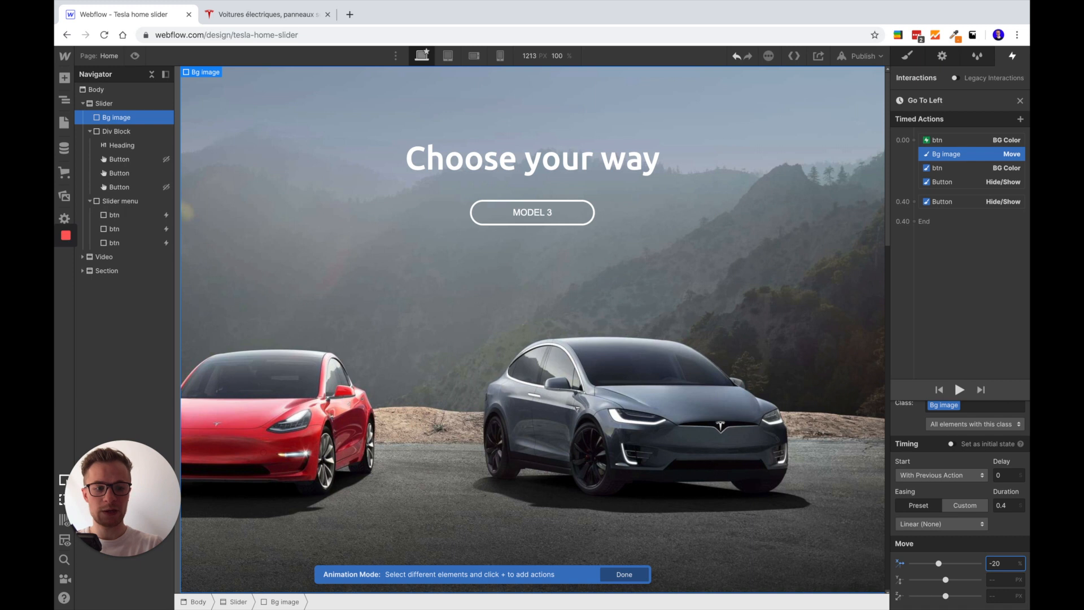
pyautogui.write('20')
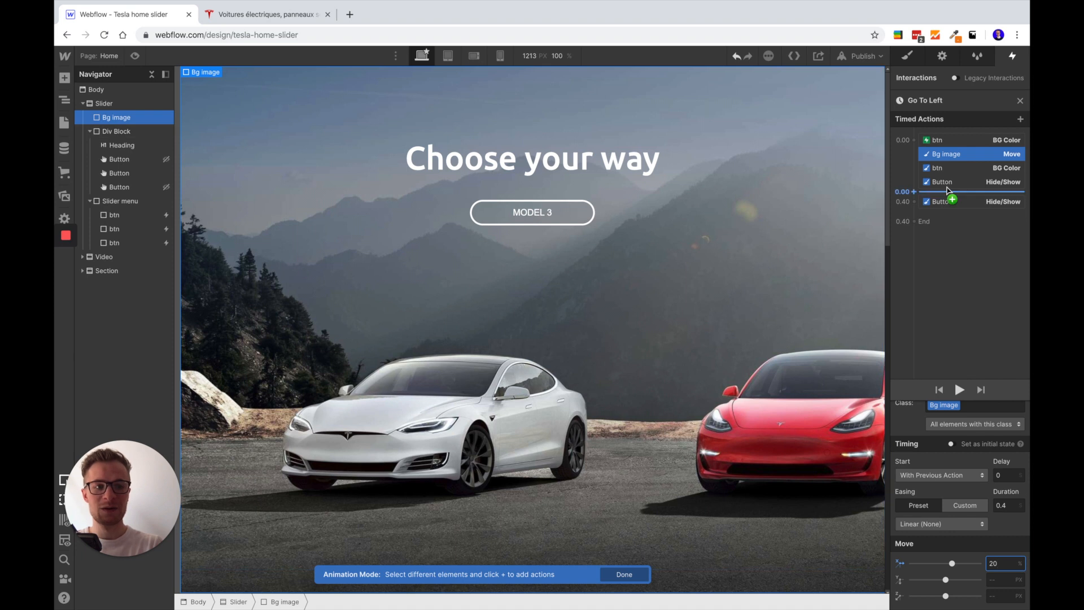
# Examine the BG Color action for the sibling btn elements in Go To Left, including its class targeting, timing and background
pyautogui.click(950, 168)
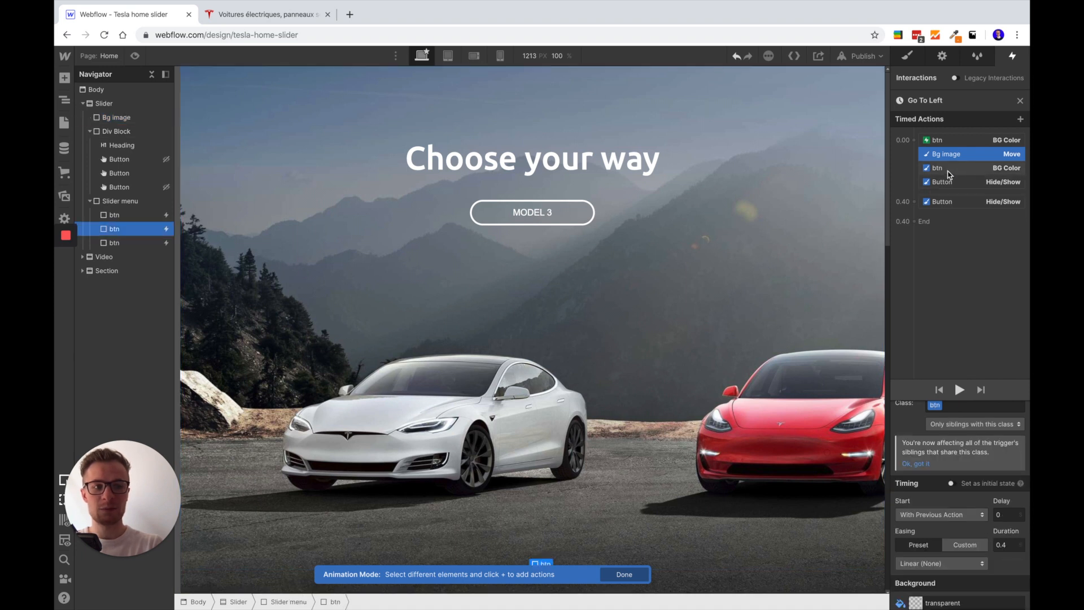
pyautogui.click(948, 171)
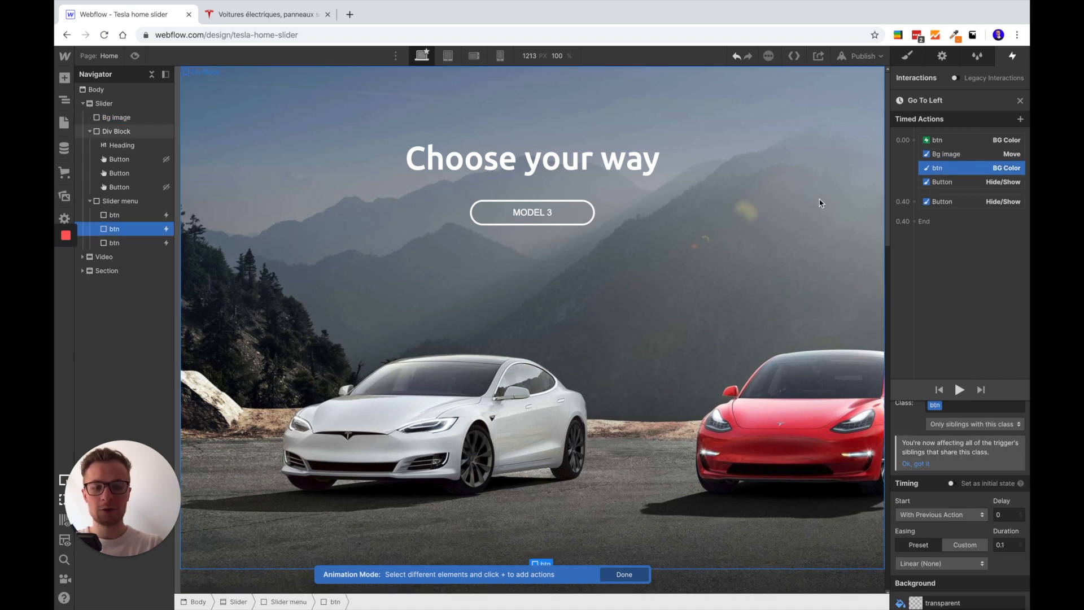
pyautogui.scroll(-1, 519, 340)
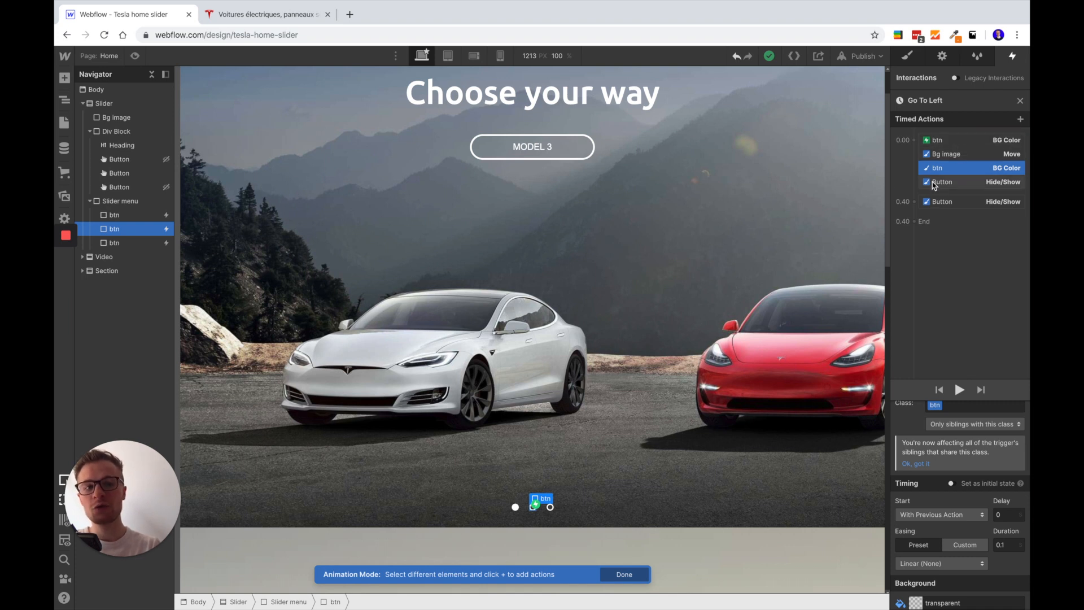
pyautogui.scroll(1, 941, 435)
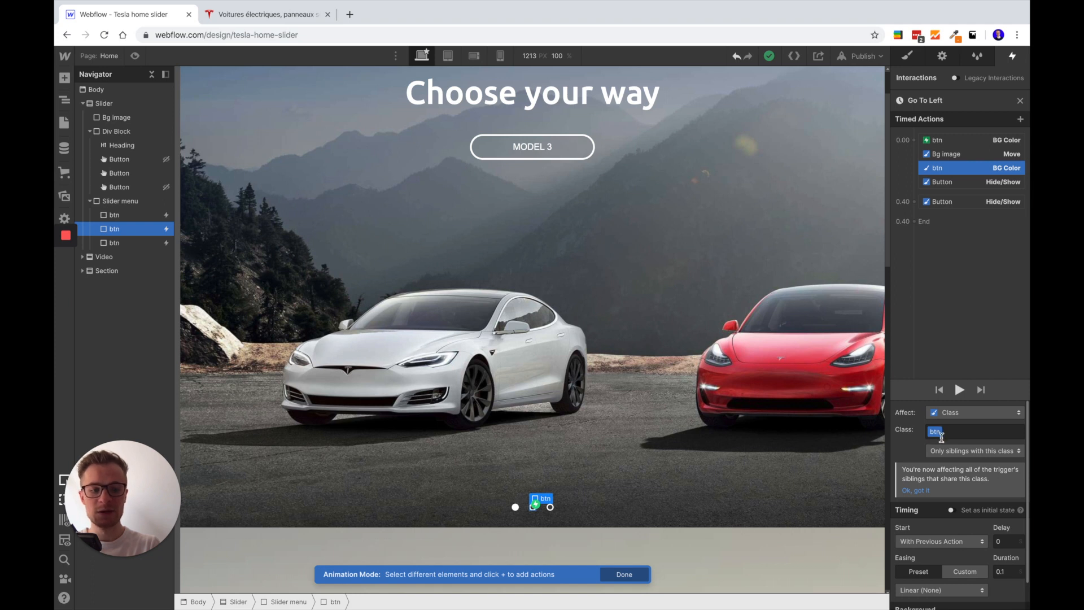
pyautogui.scroll(-1, 962, 452)
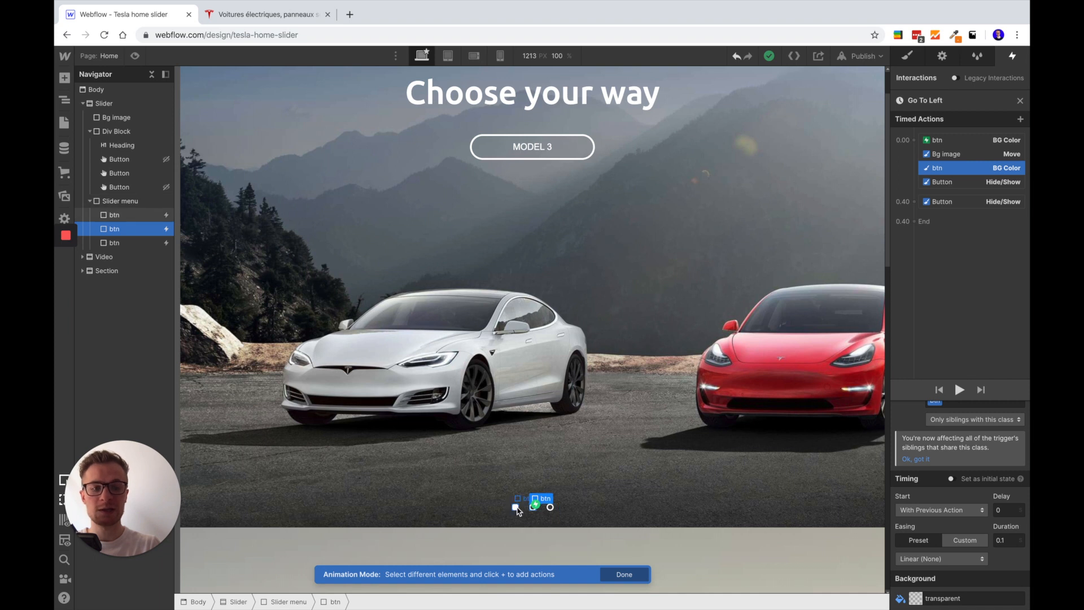
# Compare the class and display settings of the two Button Hide/Show actions in the Go To Left animation
pyautogui.click(958, 183)
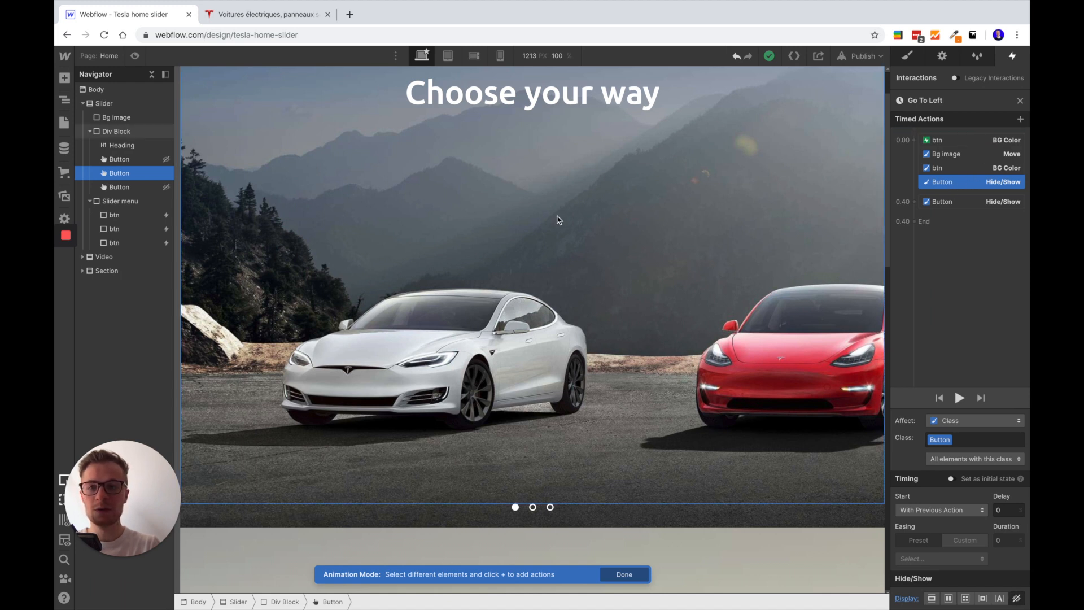
pyautogui.scroll(2, 559, 237)
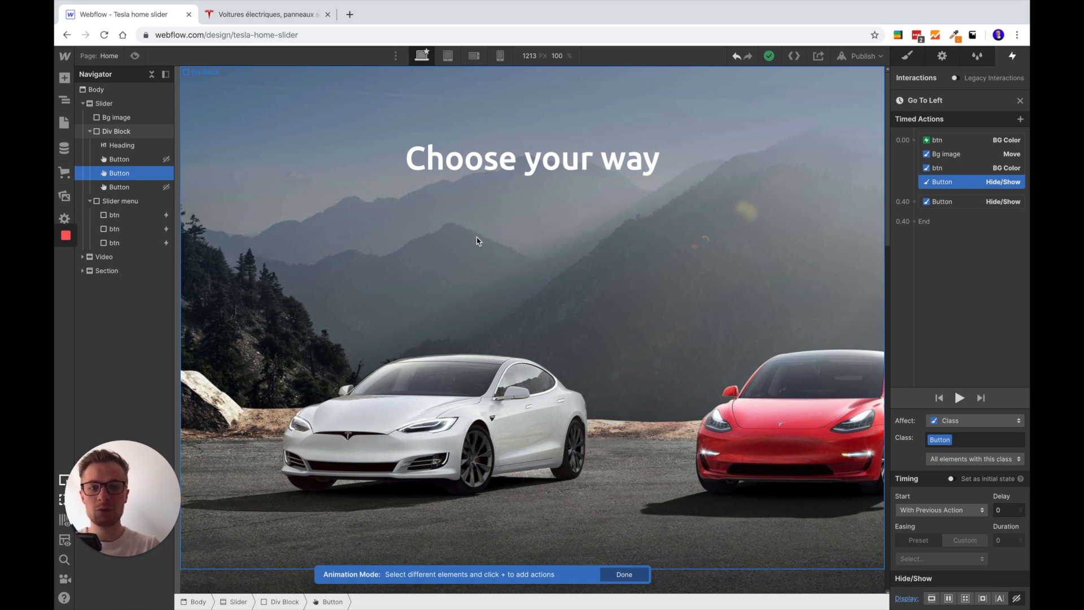
pyautogui.click(984, 205)
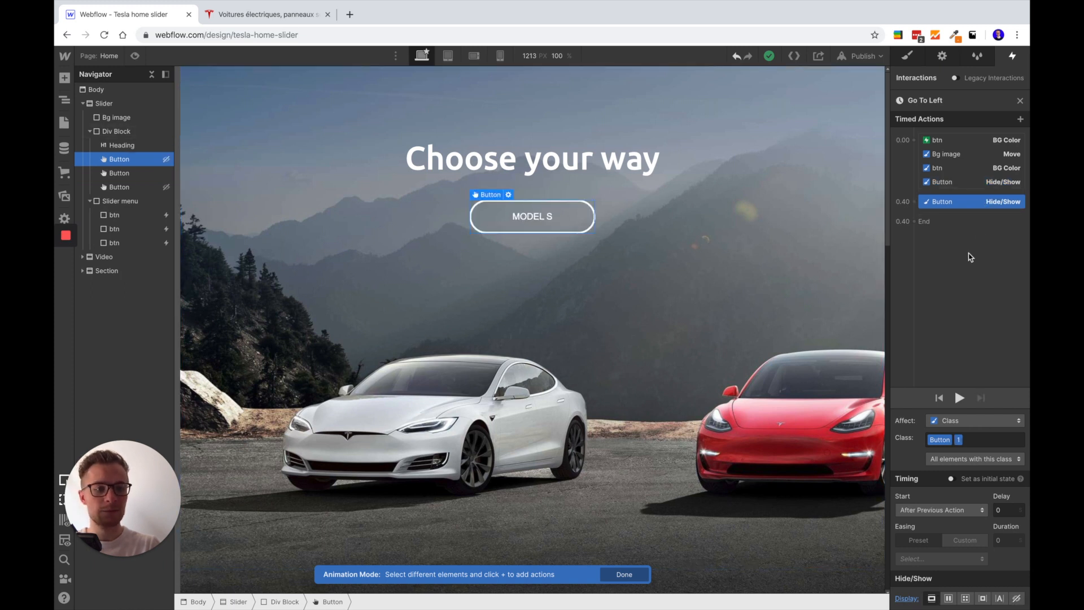
pyautogui.click(956, 182)
pyautogui.doubleClick(935, 439)
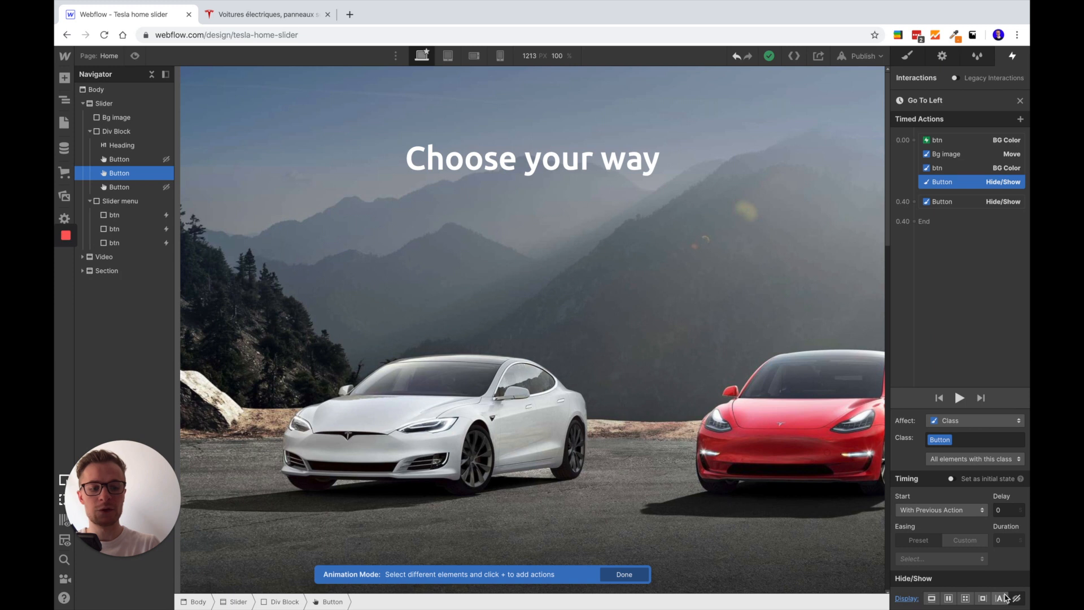
pyautogui.click(950, 203)
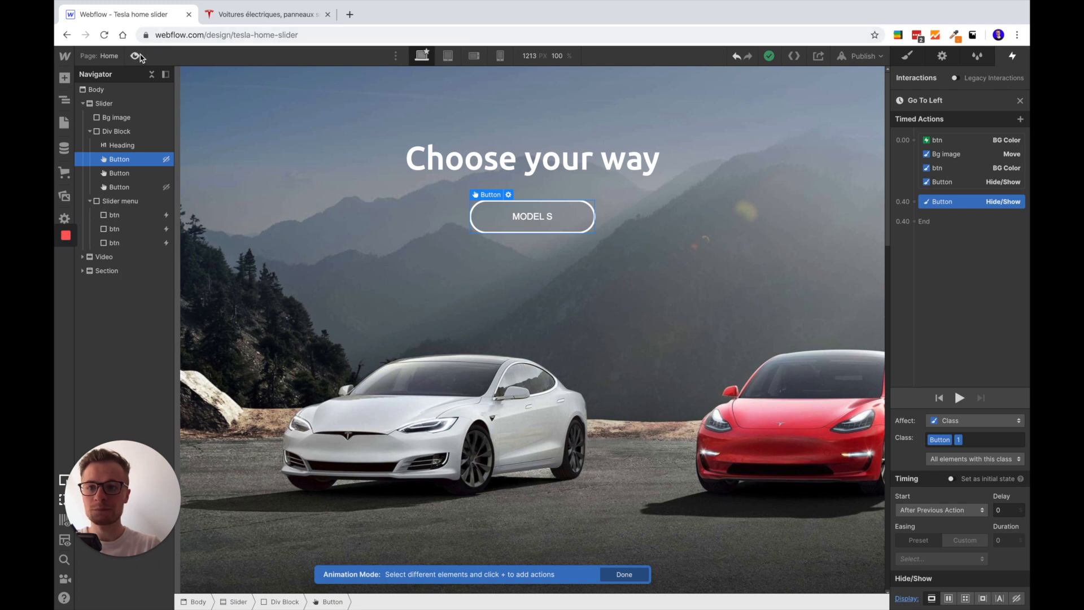
# Preview the page and test the Go To Left animation with the first slider menu dot
pyautogui.press('super+shift+p')
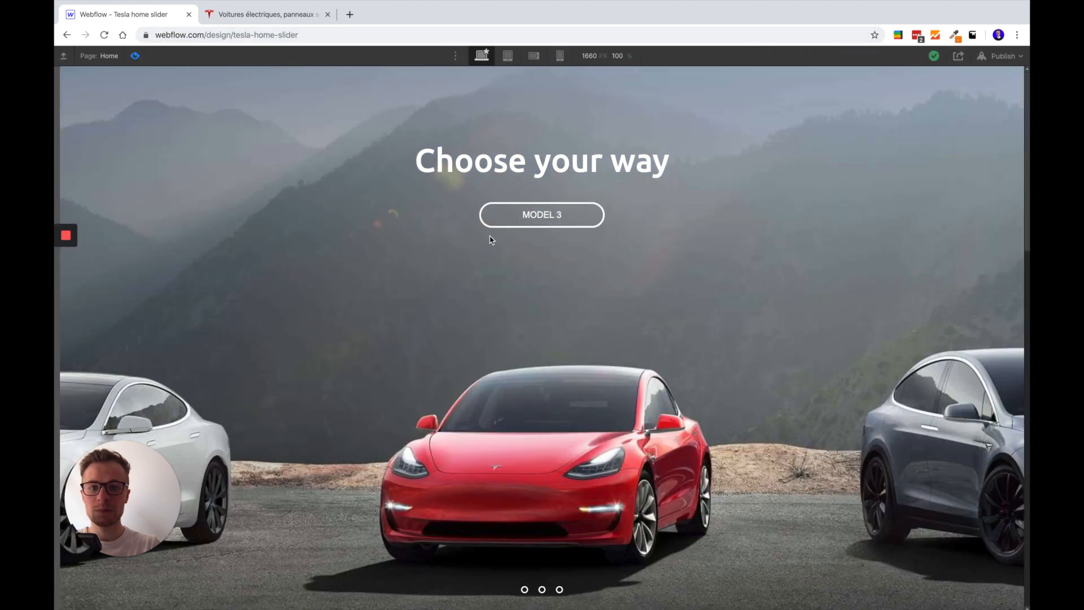
pyautogui.click(525, 590)
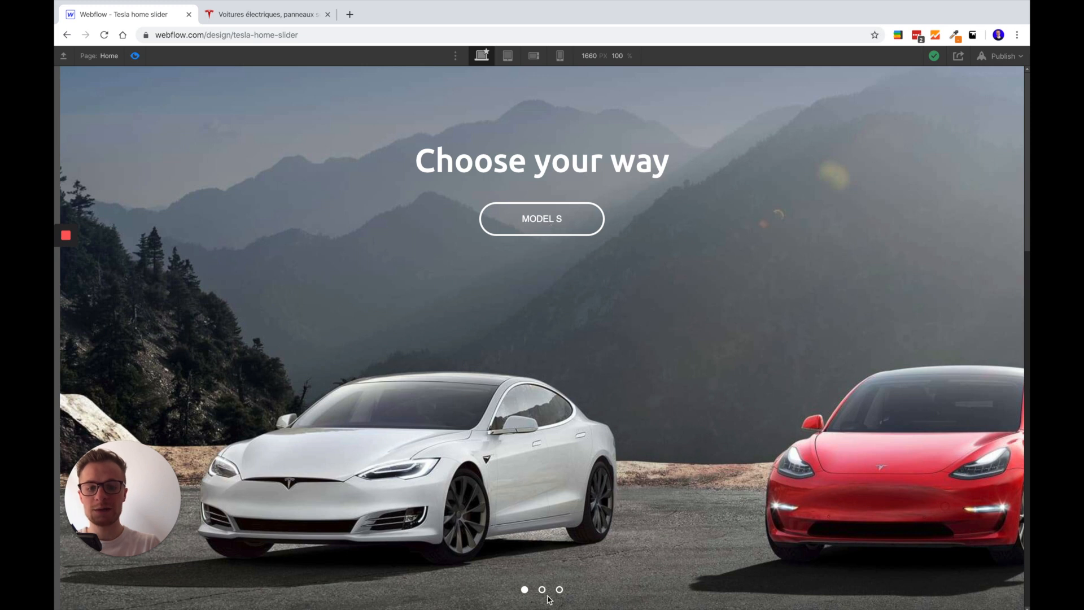
# Test switching between the second and first slider menu dots in the preview, and return to the Designer
pyautogui.click(542, 590)
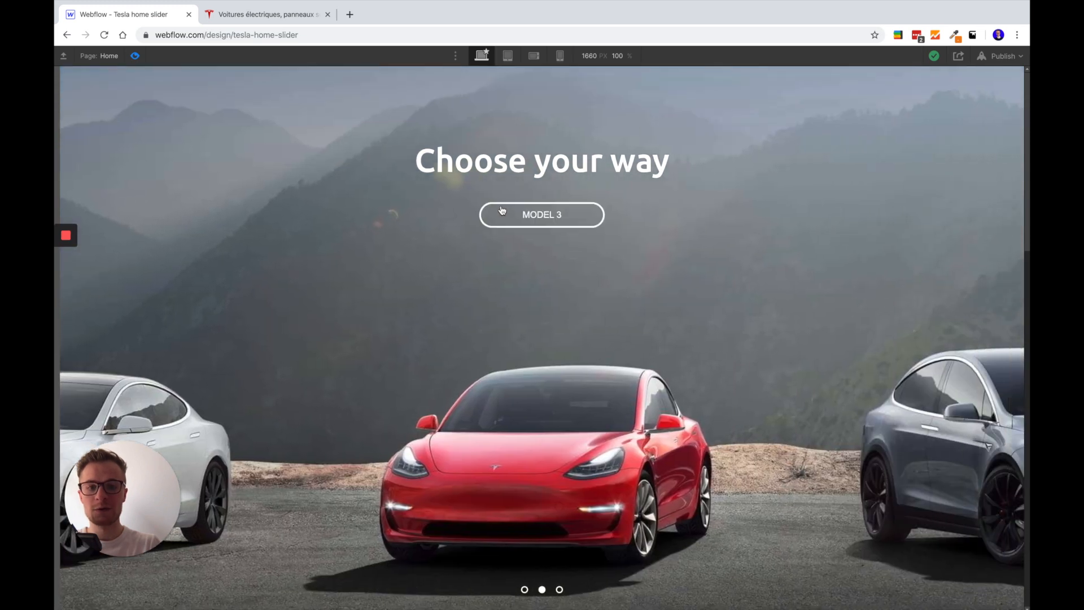
pyautogui.click(525, 590)
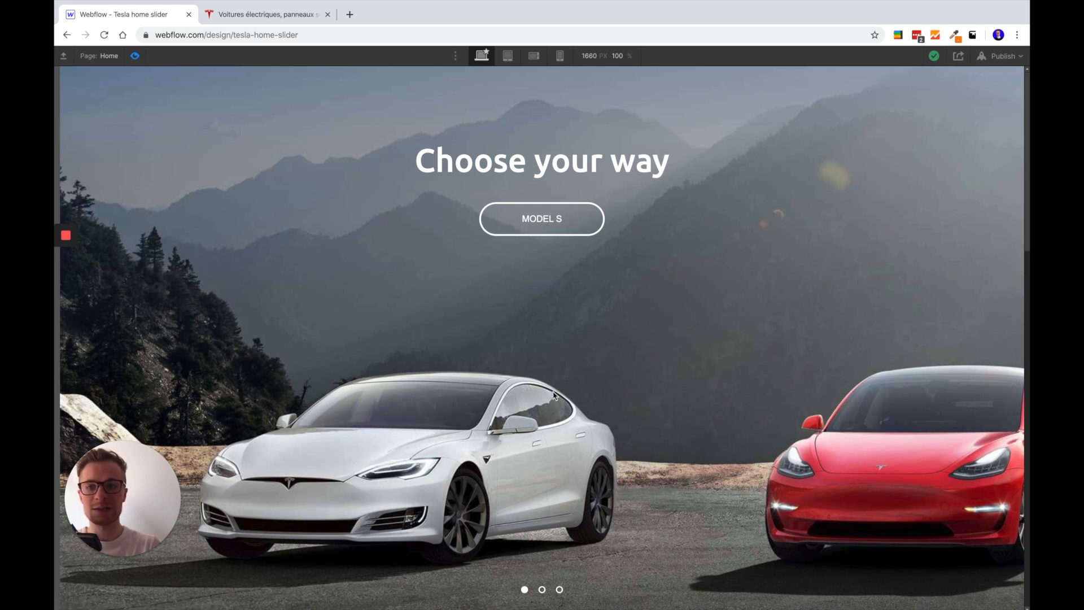
pyautogui.click(136, 56)
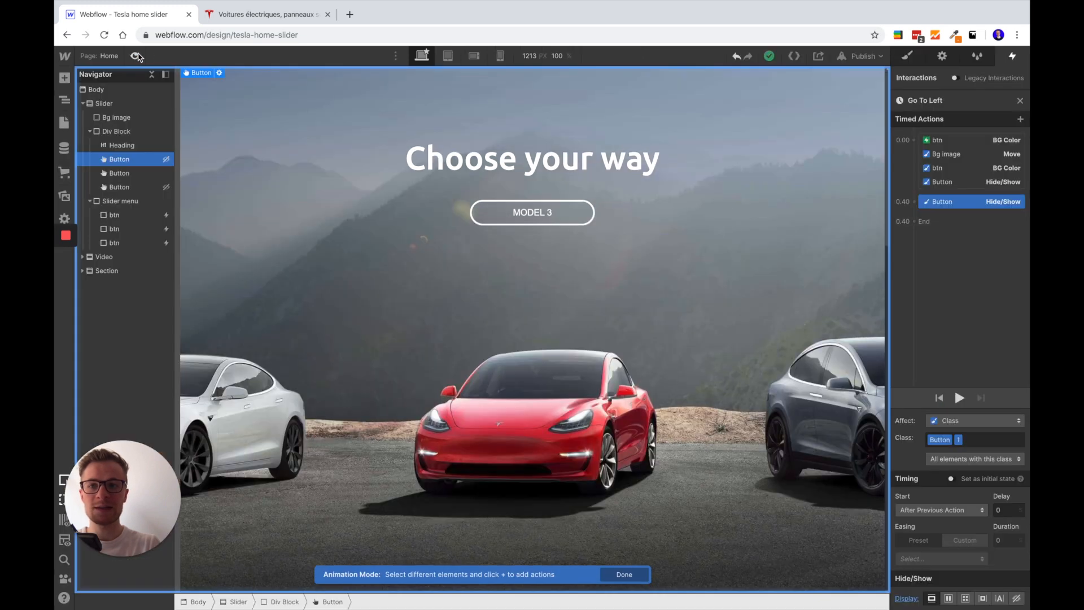
# Close the Go To Left animation and open the Go to Center animation from the second btn's Mouse click trigger
pyautogui.click(123, 228)
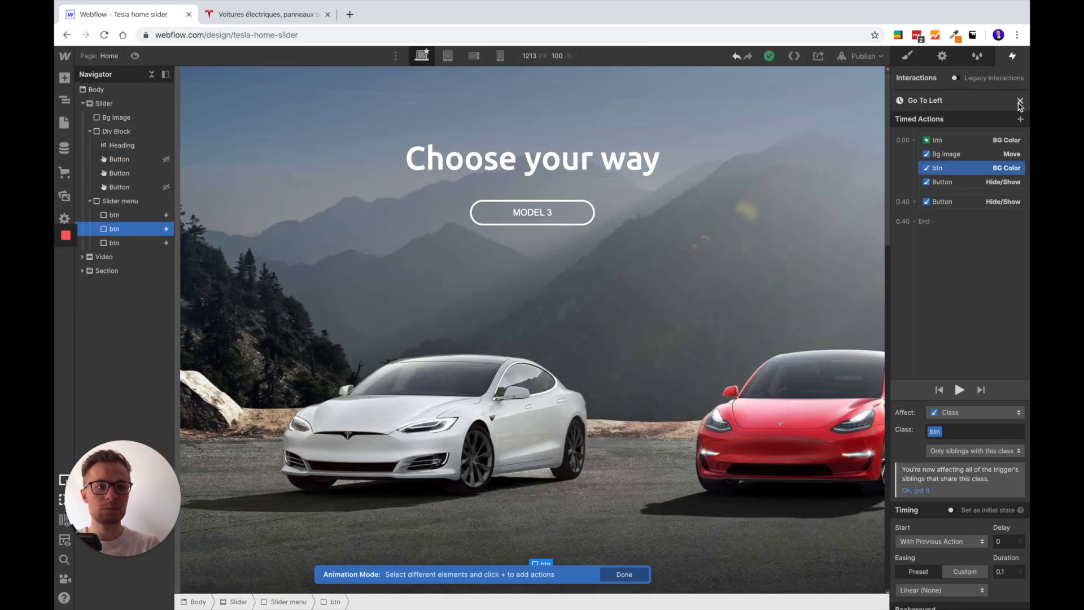
pyautogui.click(1020, 101)
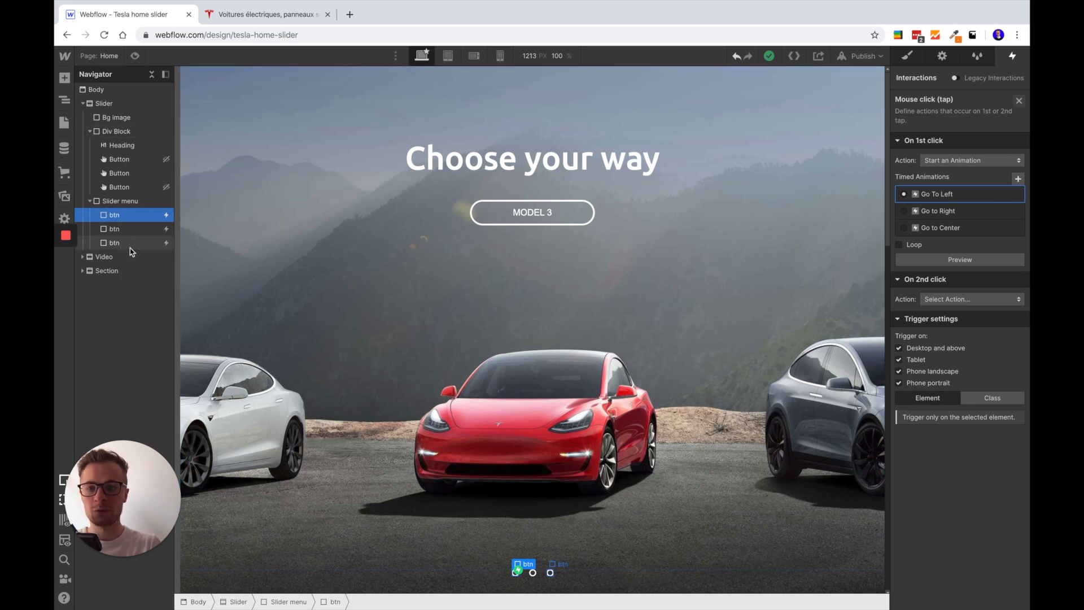
pyautogui.click(130, 230)
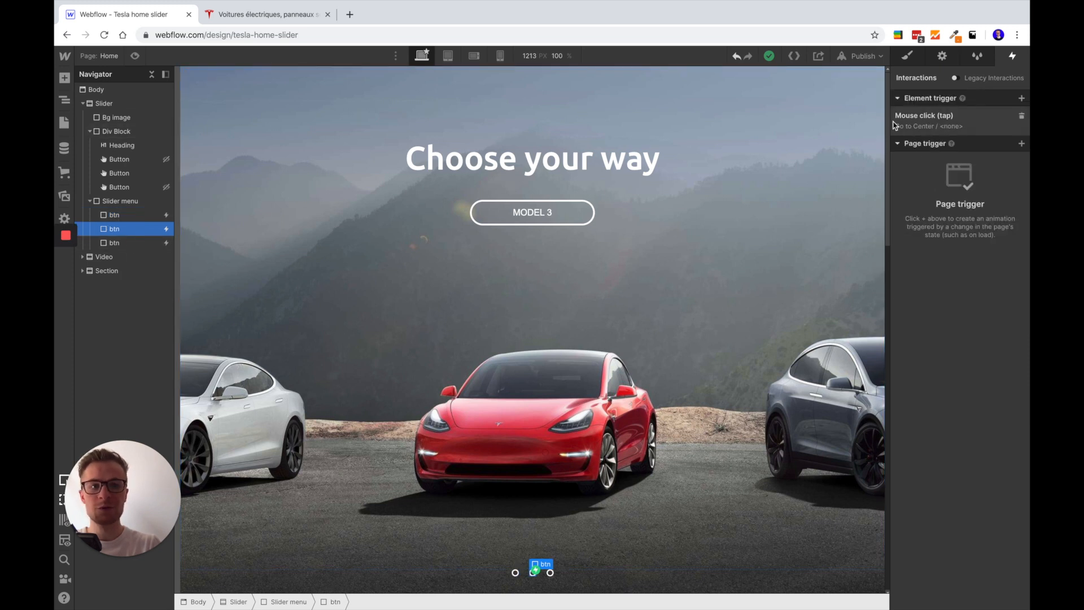
pyautogui.click(946, 121)
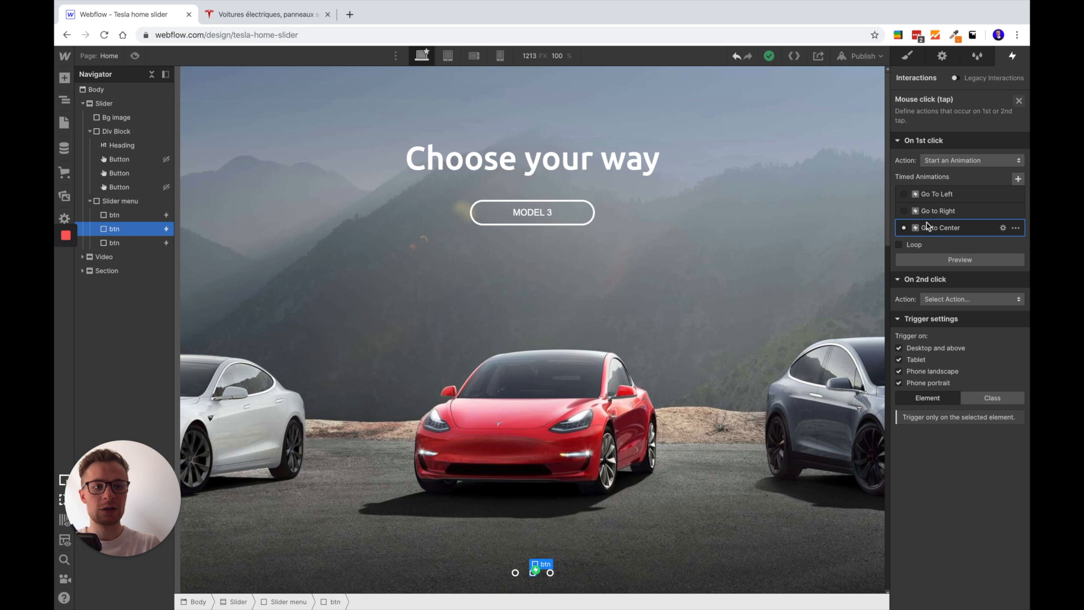
pyautogui.click(1004, 228)
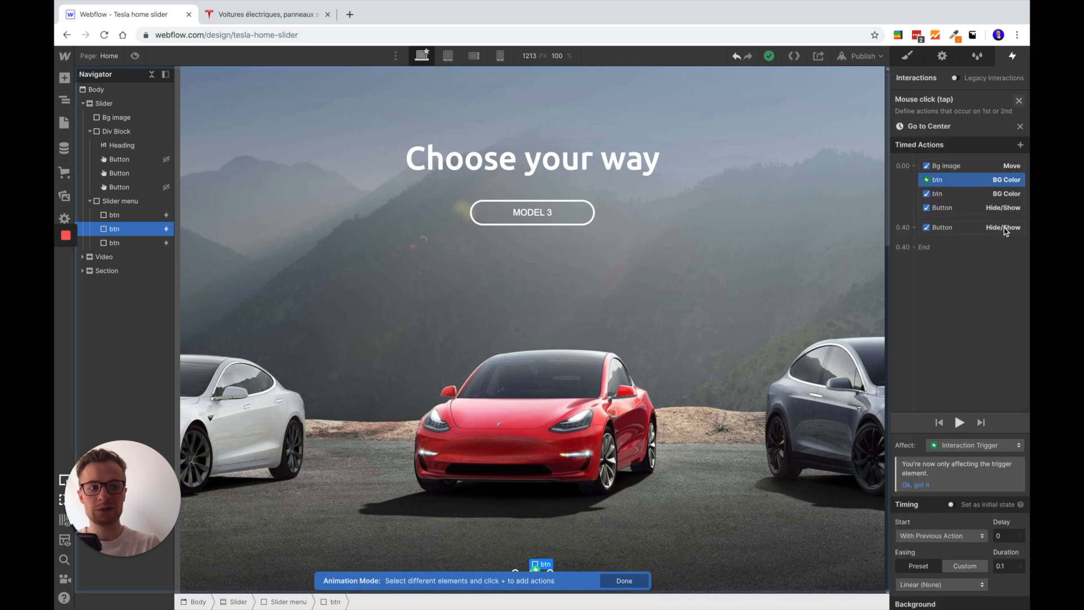
# Examine the Bg image Move action and the two btn BG Color actions in Go to Center
pyautogui.click(958, 144)
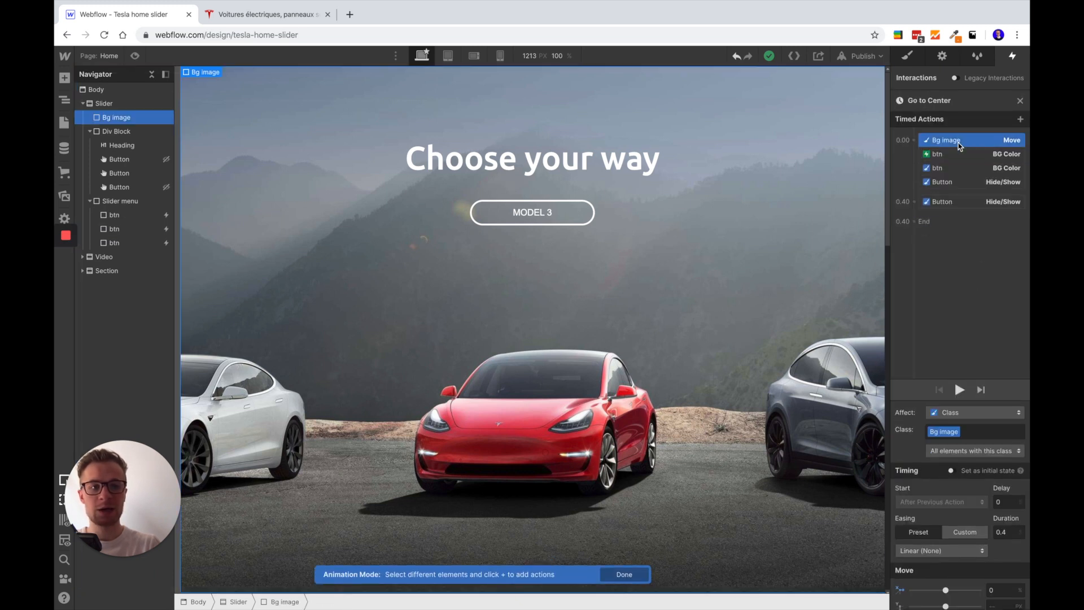
pyautogui.scroll(-1, 952, 508)
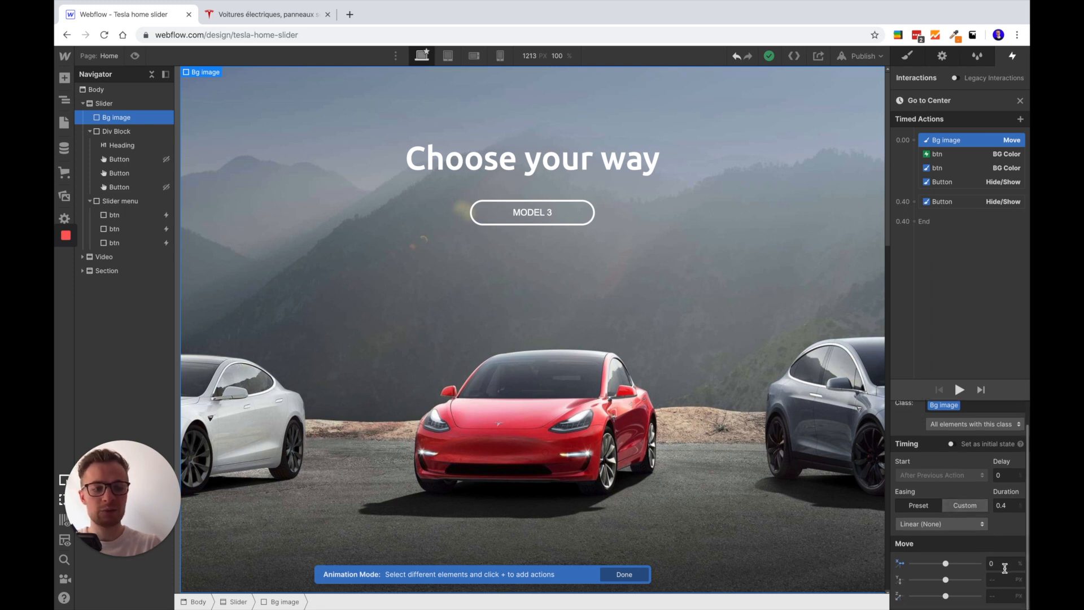
pyautogui.click(948, 155)
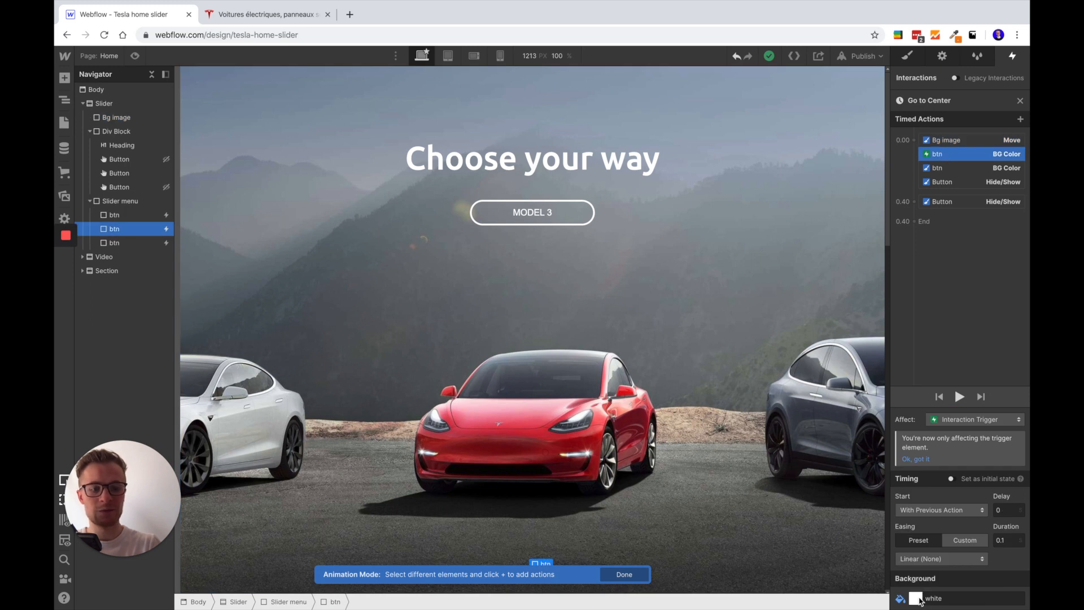
pyautogui.scroll(-3, 528, 417)
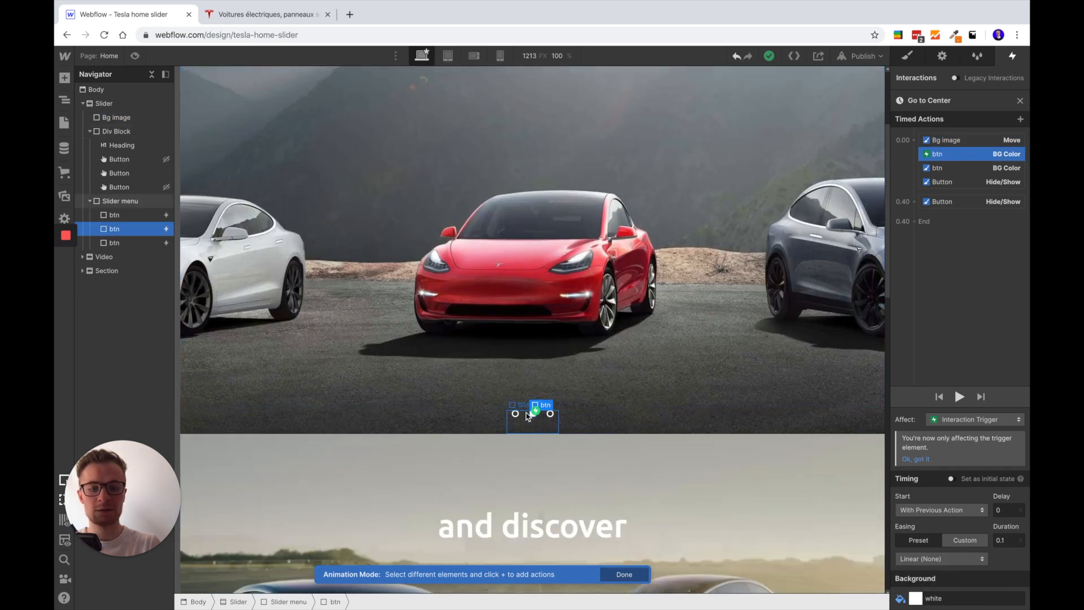
pyautogui.click(956, 167)
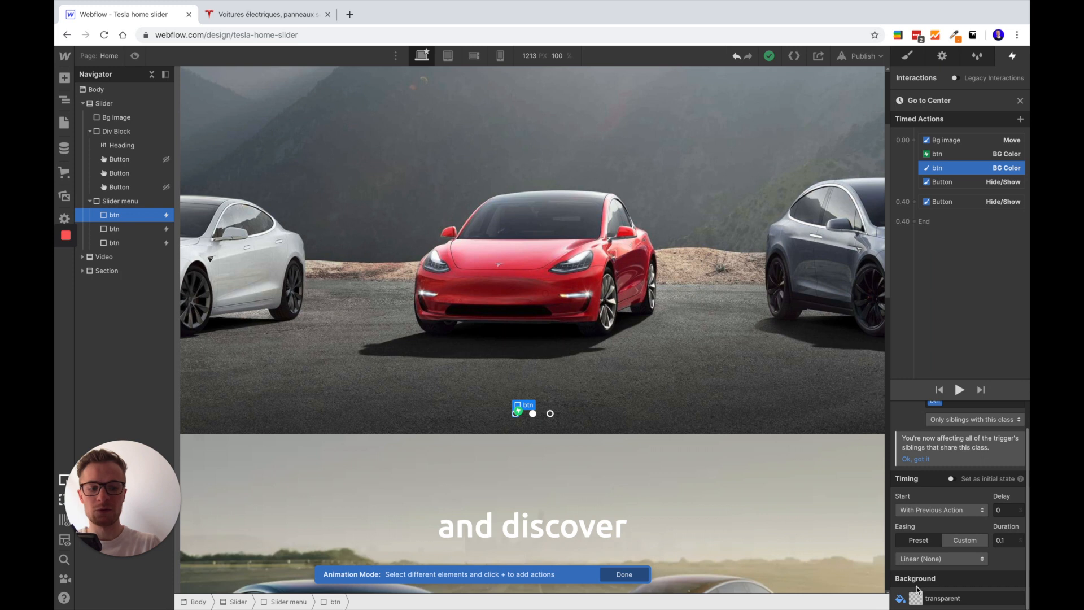
# Compare the class and display settings of the two Button Hide/Show actions in Go to Center
pyautogui.click(985, 182)
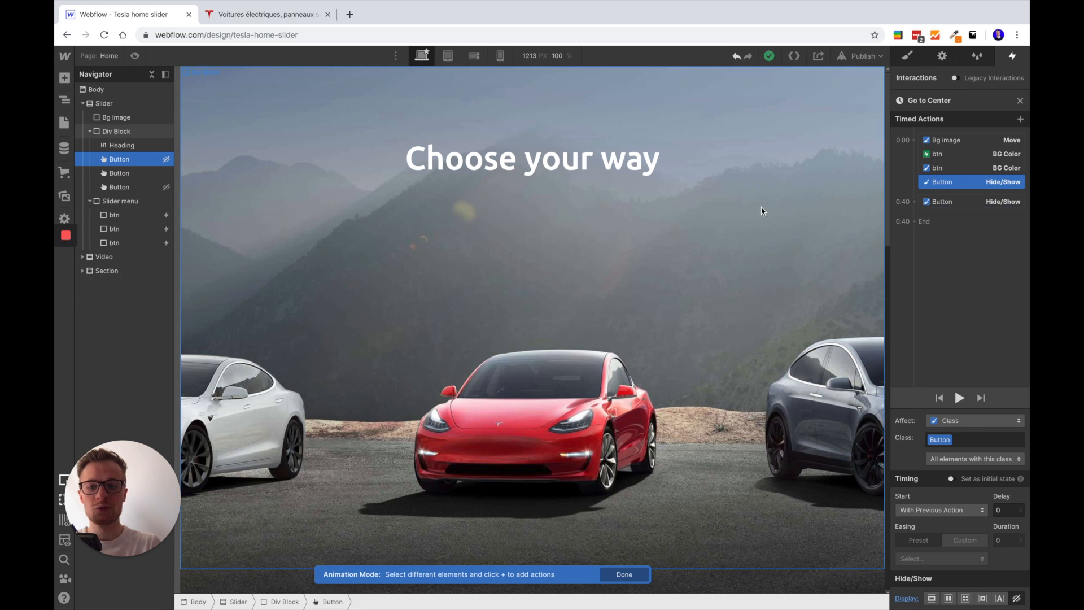
pyautogui.click(963, 202)
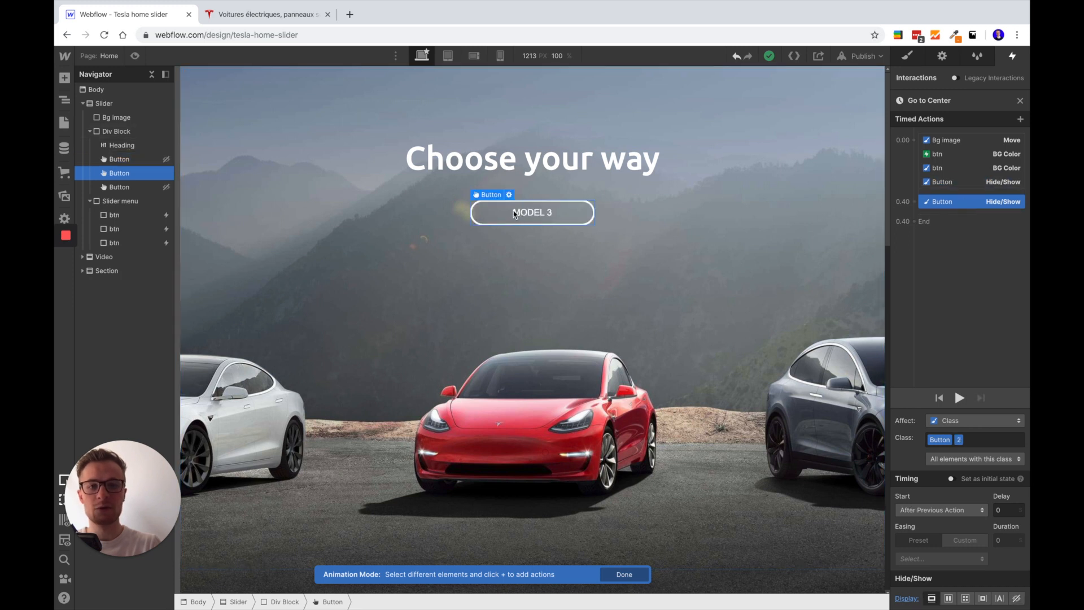
pyautogui.scroll(-1, 659, 380)
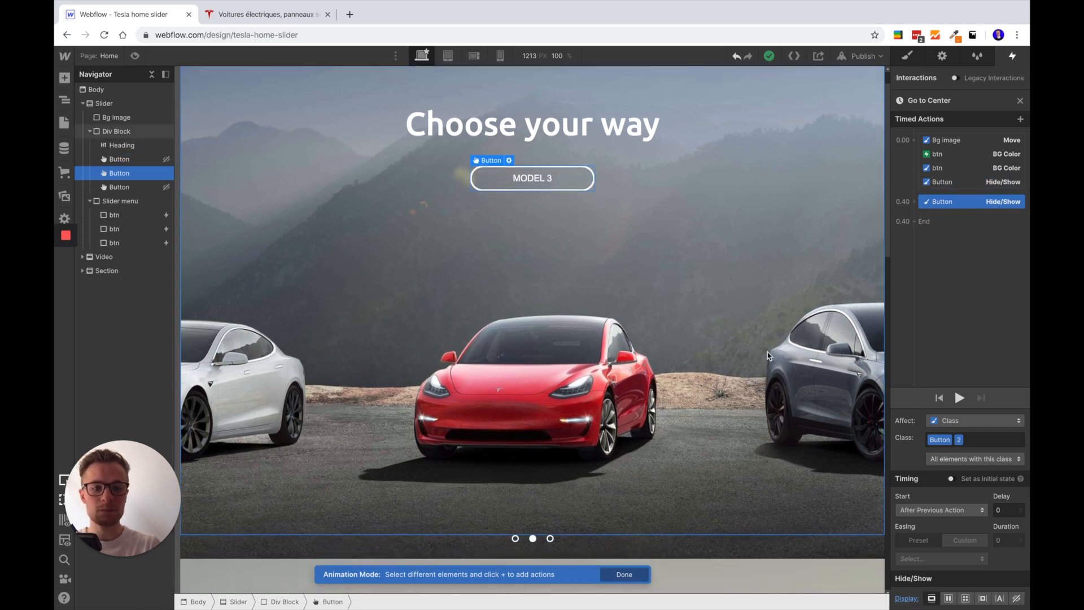
# Preview the page, test Go to Center by switching from the first to the second slider menu dot, and exit the preview
pyautogui.click(135, 55)
pyautogui.click(525, 557)
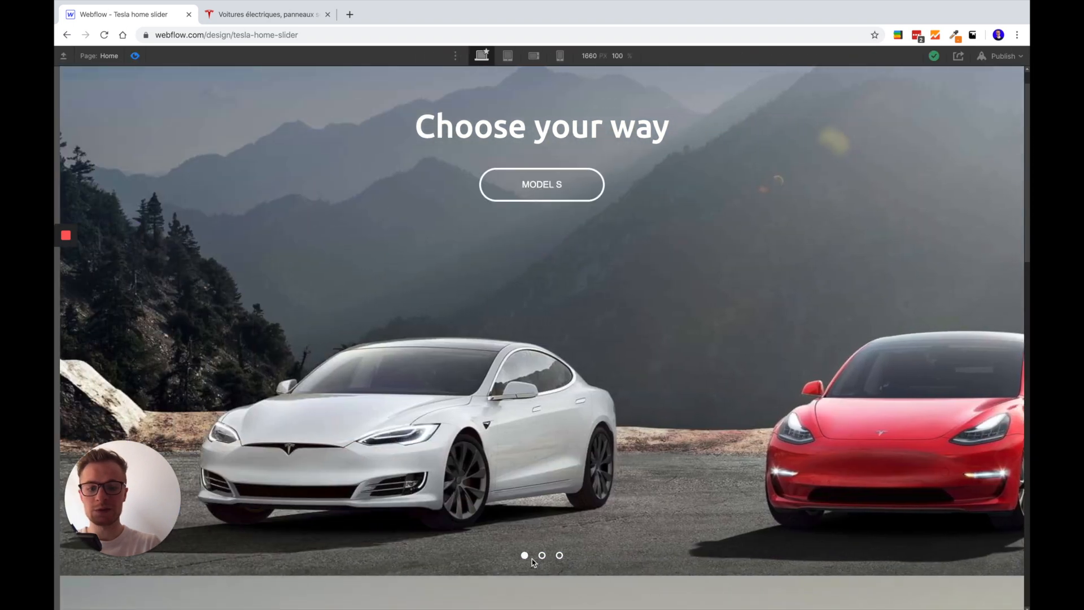
pyautogui.click(542, 557)
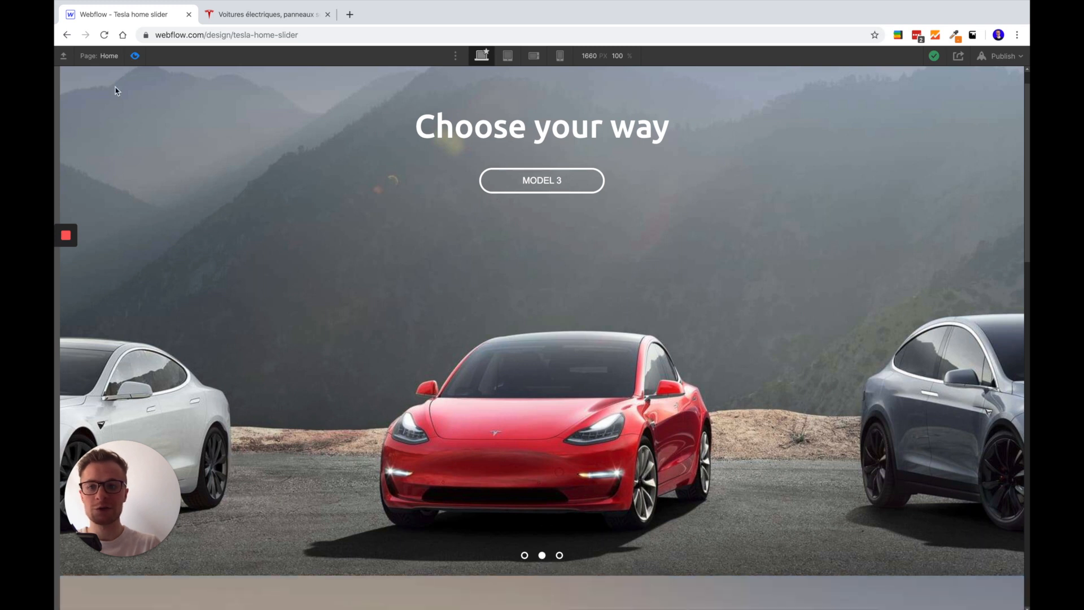
pyautogui.click(135, 55)
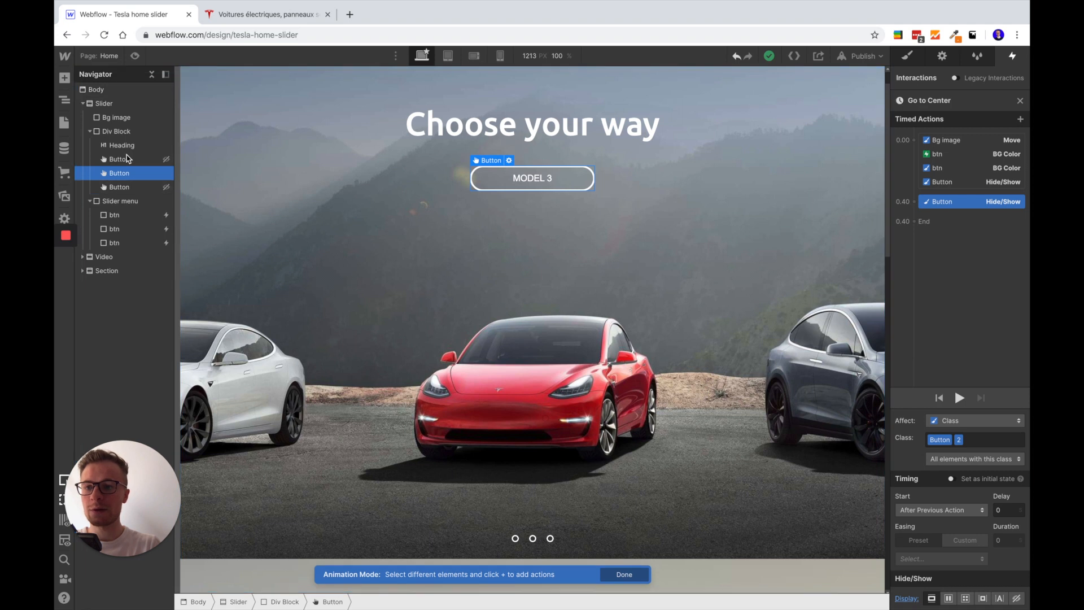
# Identify the third model button and third menu btn, then close Go to Center and open the Go to Right animation
pyautogui.click(134, 187)
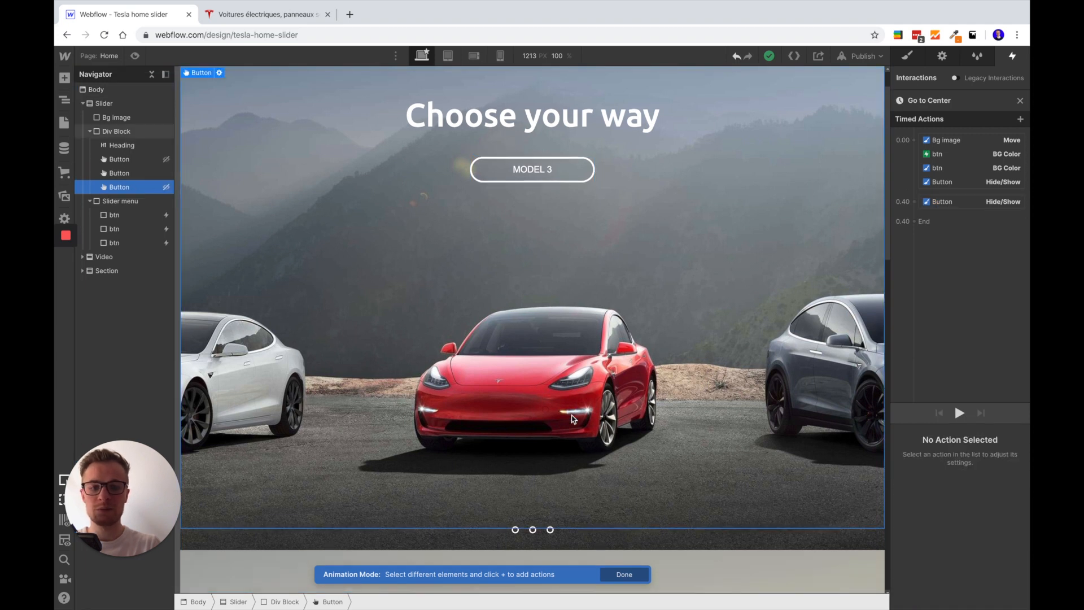
pyautogui.click(550, 530)
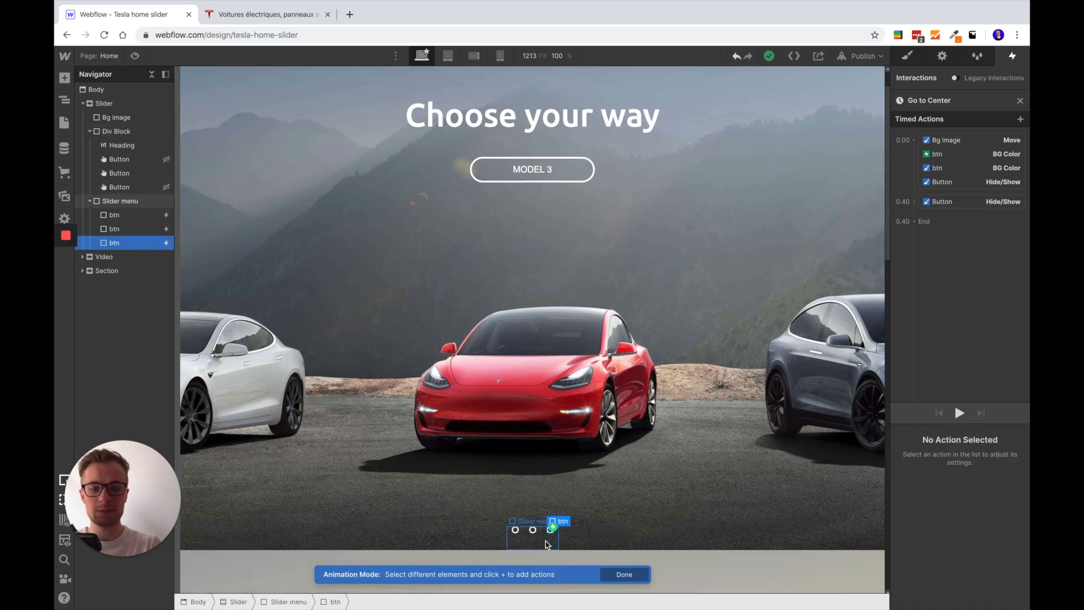
pyautogui.click(1020, 100)
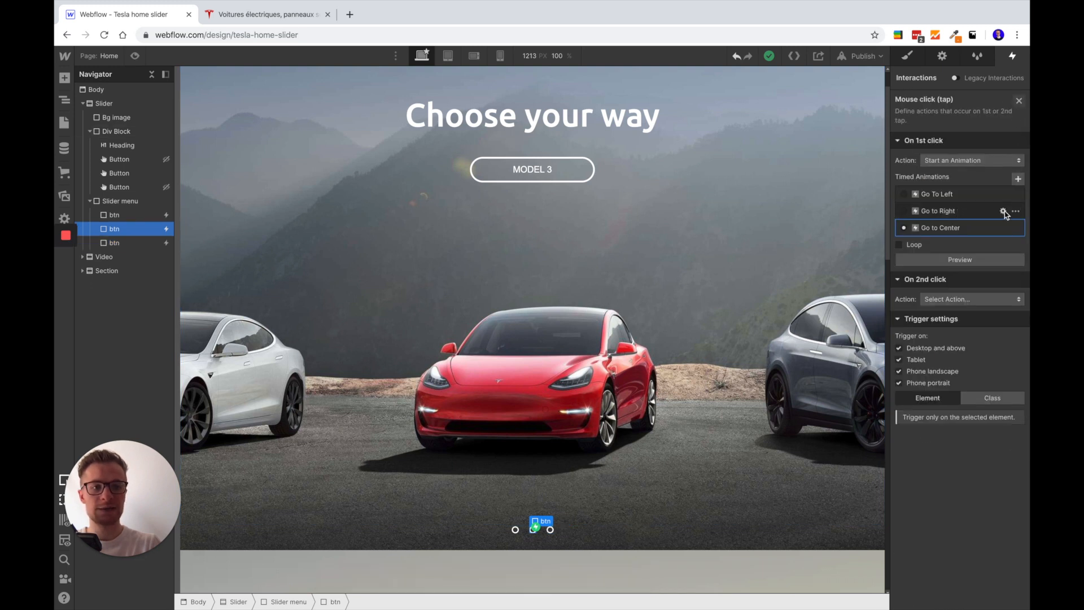
pyautogui.click(1004, 211)
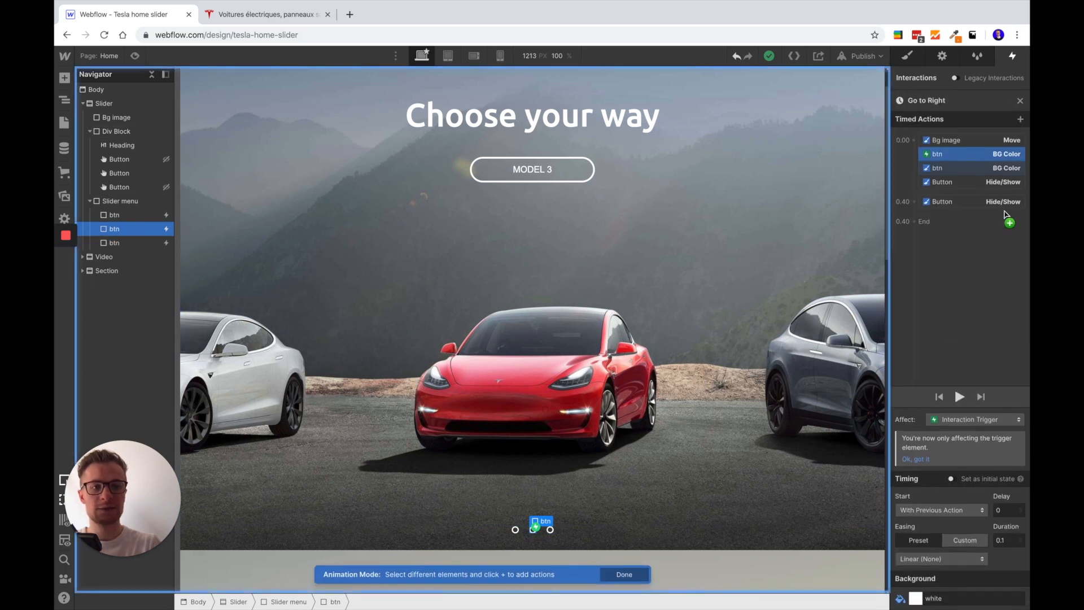
# Examine the Bg image Move action and the trigger and sibling btn BG Color actions in Go to Right
pyautogui.click(963, 141)
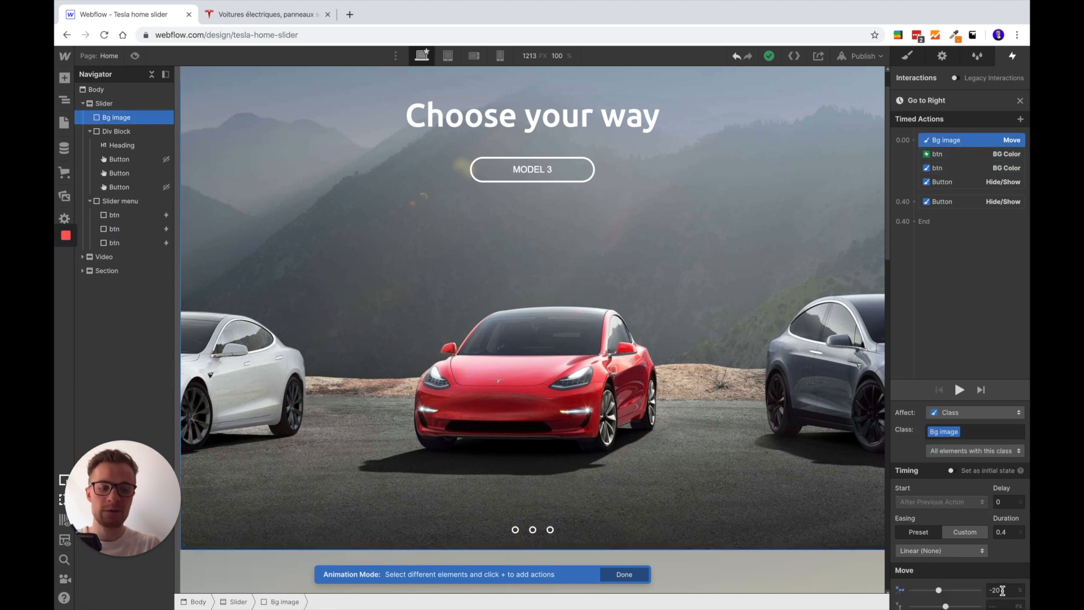
pyautogui.click(960, 153)
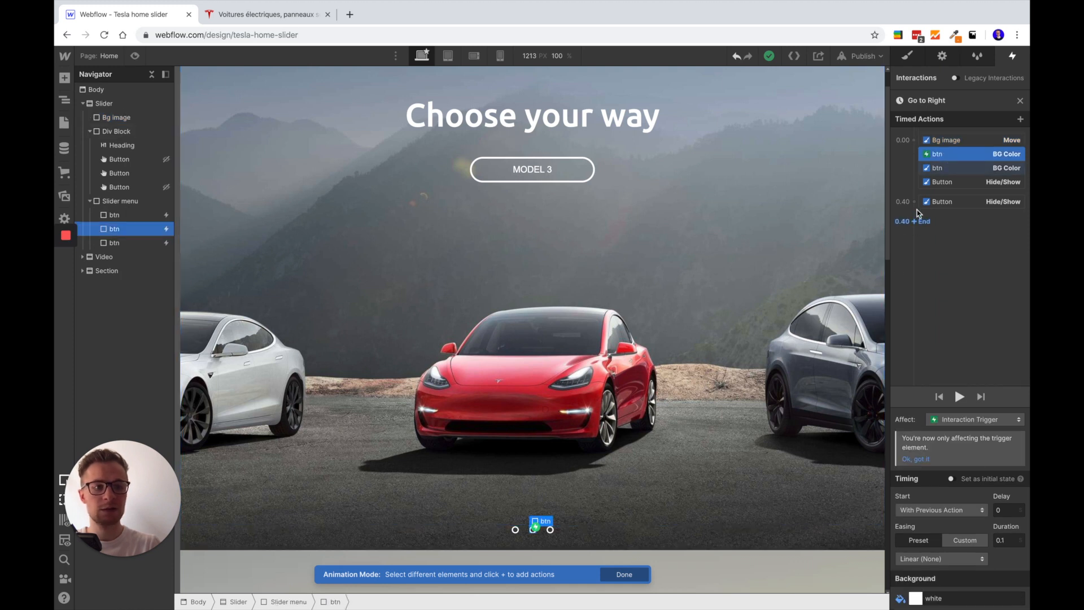
pyautogui.click(977, 167)
pyautogui.scroll(-1, 943, 593)
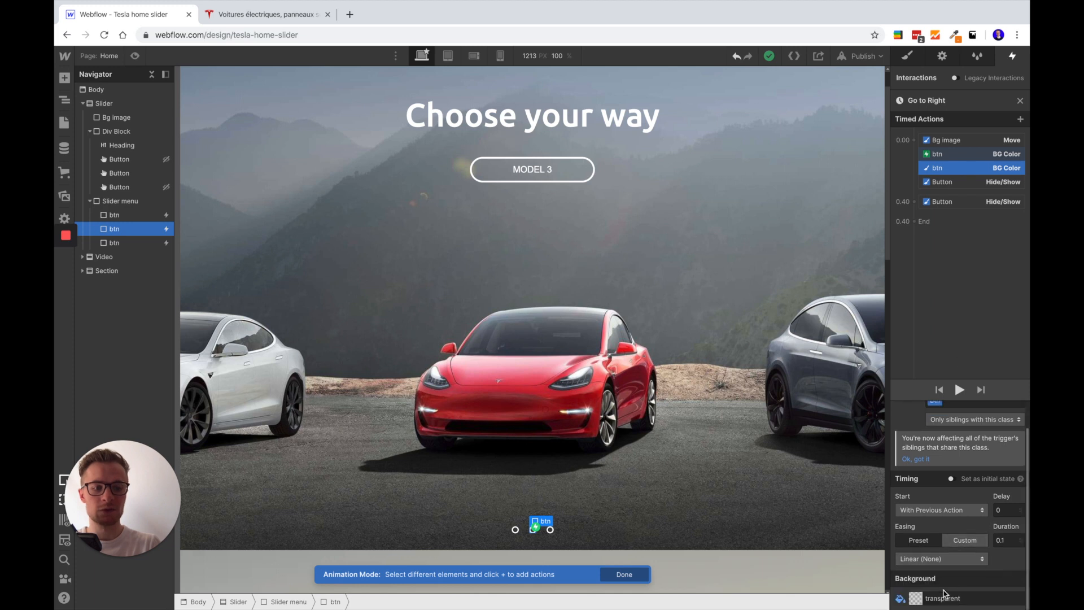
# Compare the two Button Hide/Show actions in Go to Right and check which model button each one targets
pyautogui.click(974, 182)
pyautogui.scroll(1, 651, 266)
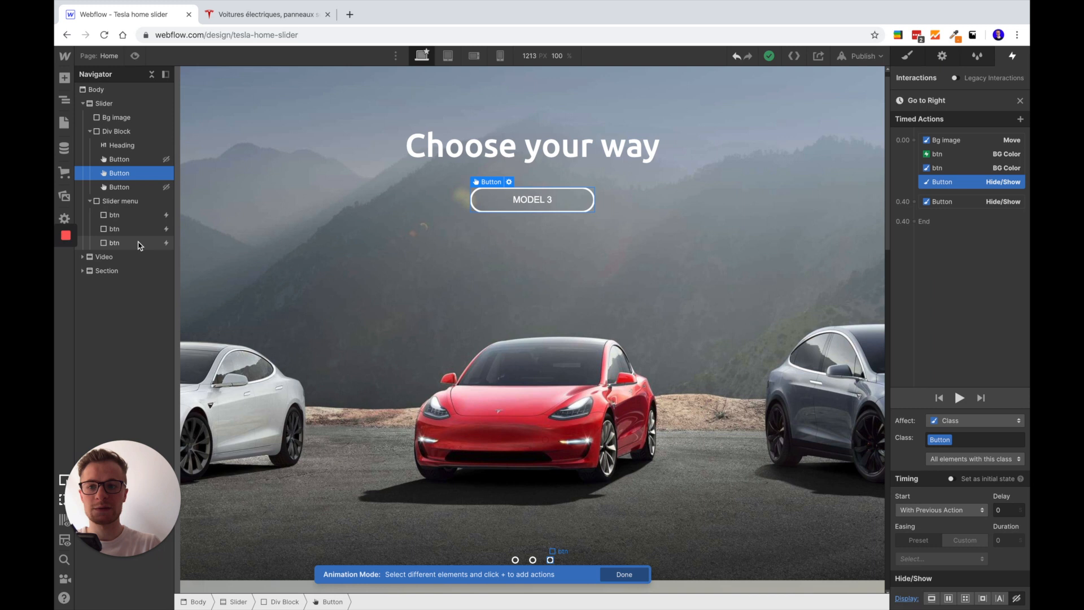
pyautogui.click(131, 190)
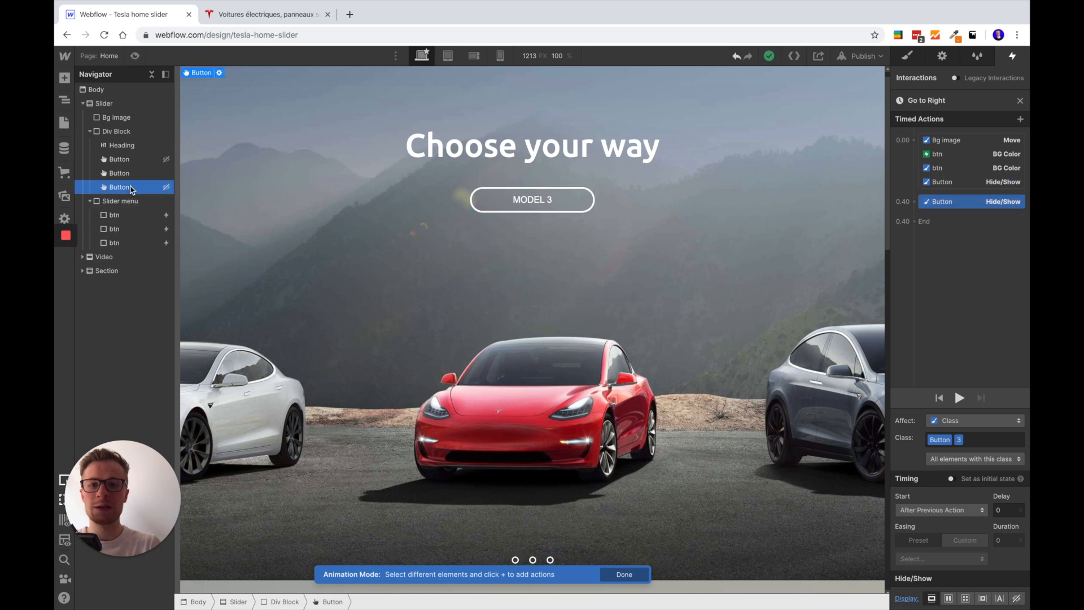
pyautogui.click(954, 187)
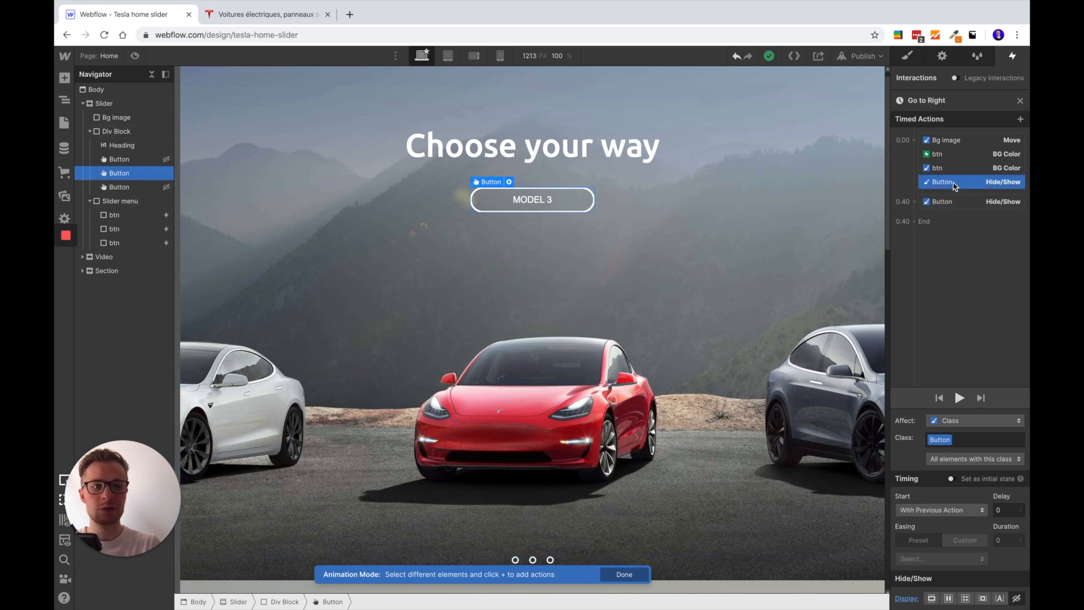
pyautogui.click(975, 202)
# Preview the page, test the Go to Right animation with the third slider menu dot, and exit the preview
pyautogui.click(134, 56)
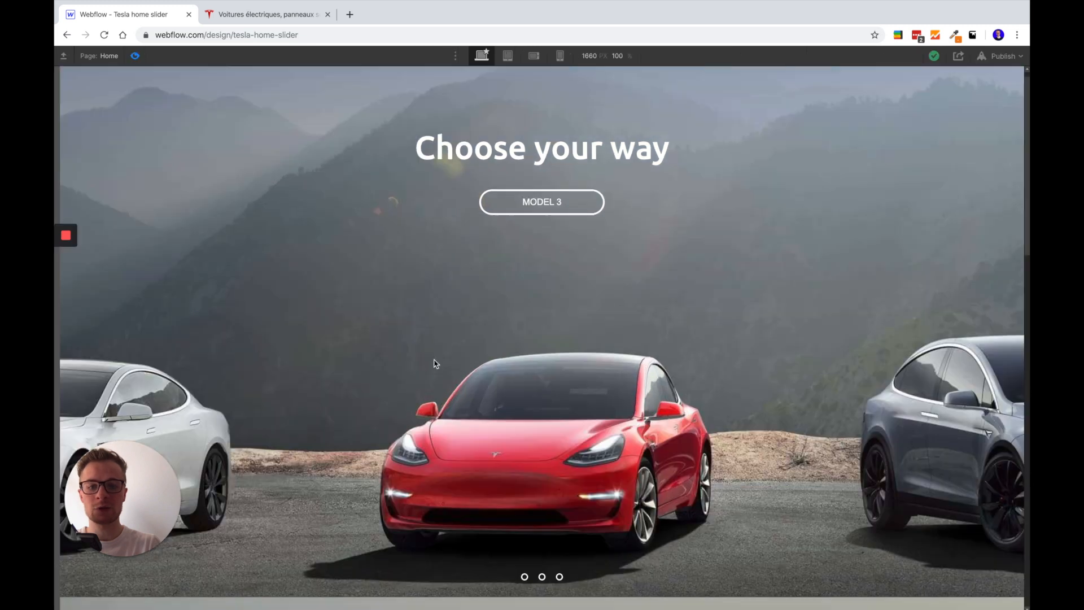
pyautogui.click(560, 577)
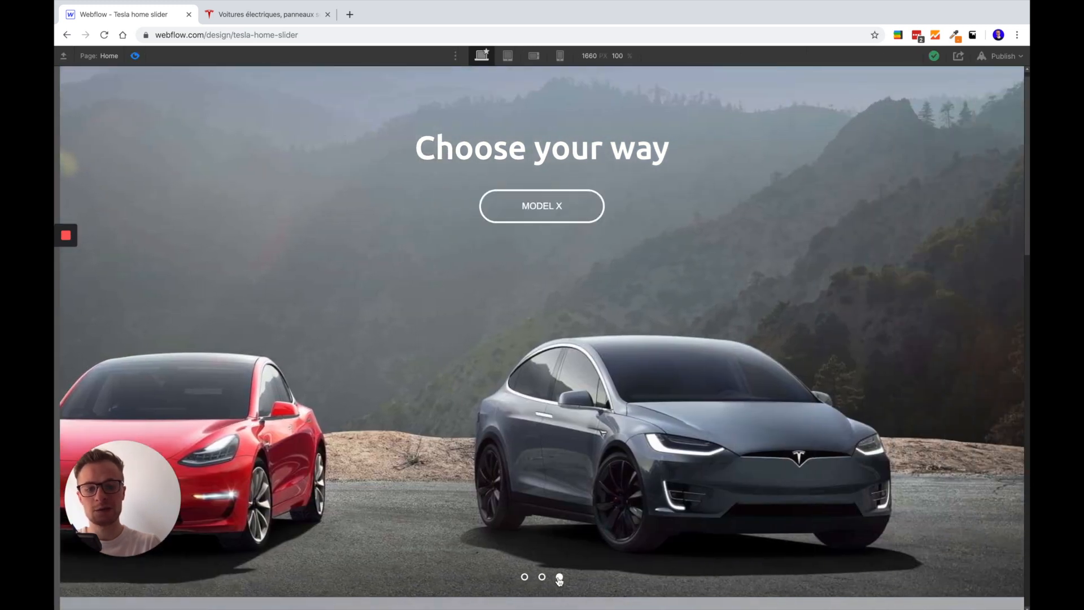
pyautogui.click(136, 56)
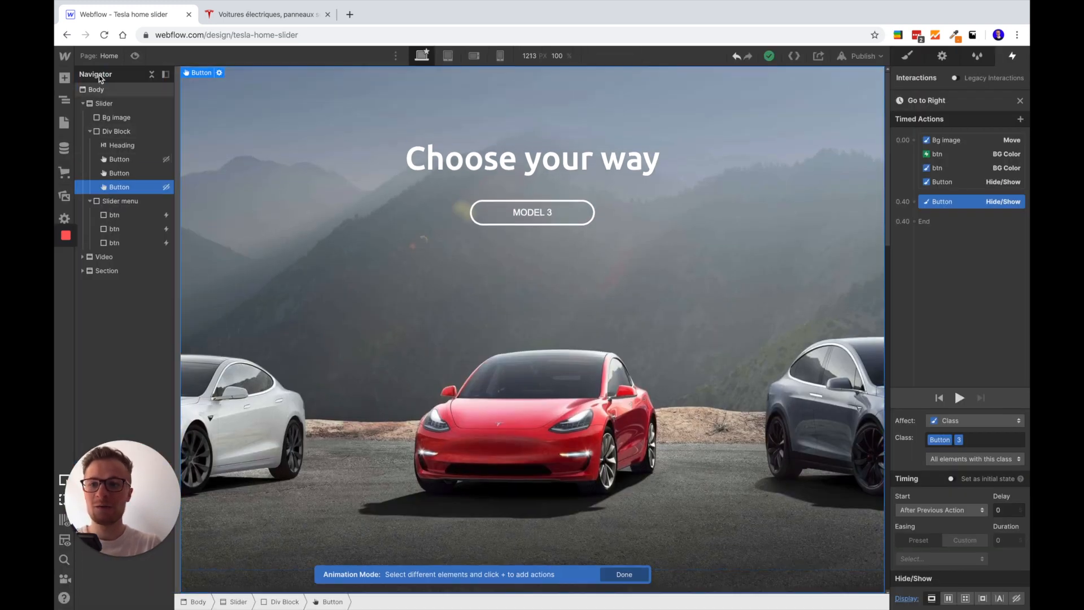
# Collapse the Slider element's contents and preview the "and discover" video section below the slider
pyautogui.click(82, 104)
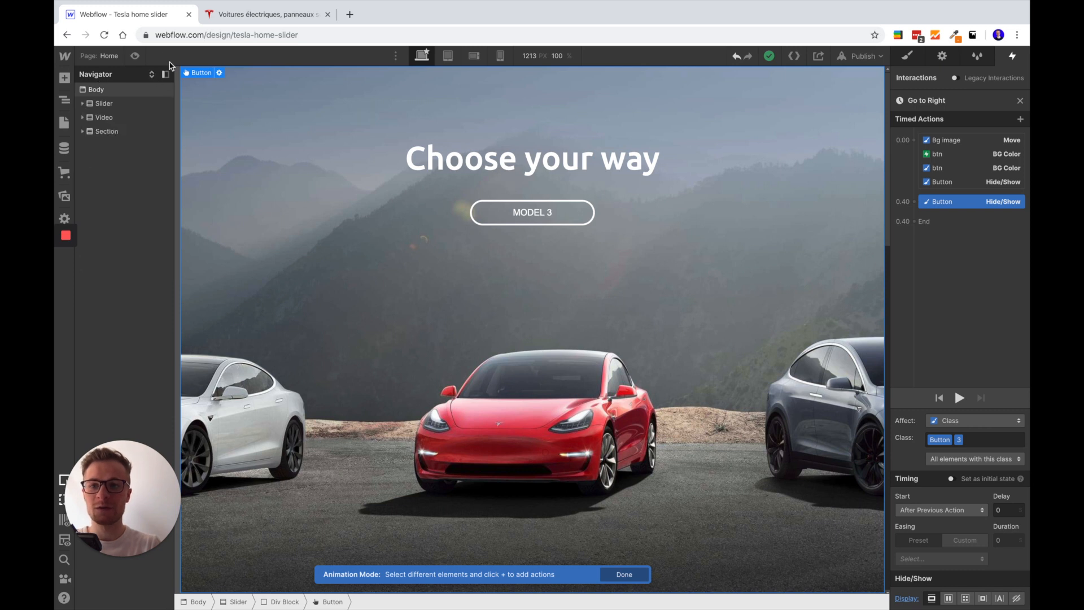
pyautogui.click(135, 56)
pyautogui.scroll(-9, 446, 257)
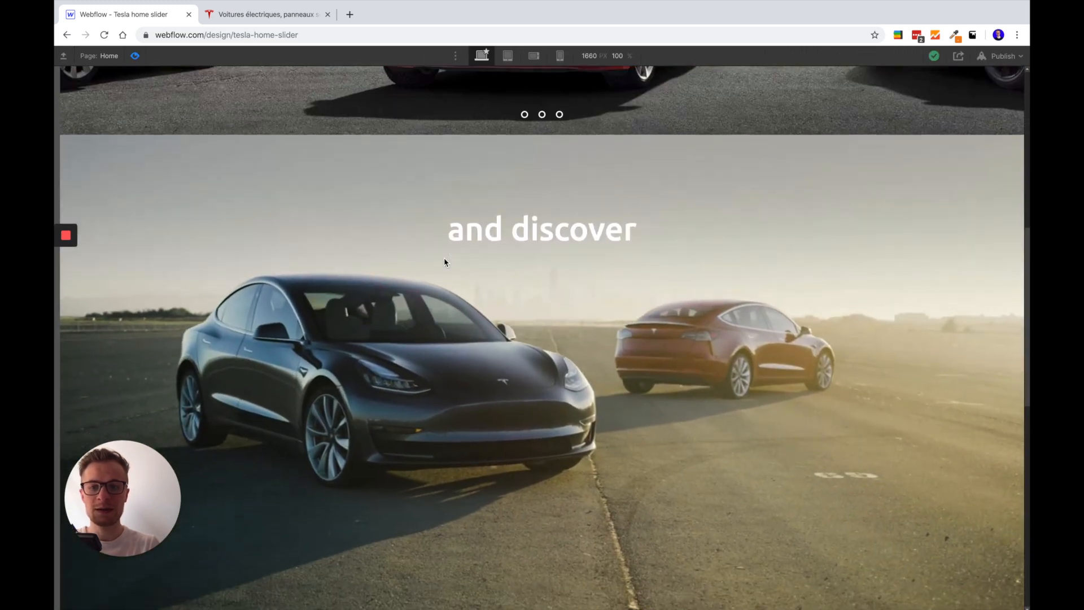
pyautogui.scroll(-1, 444, 259)
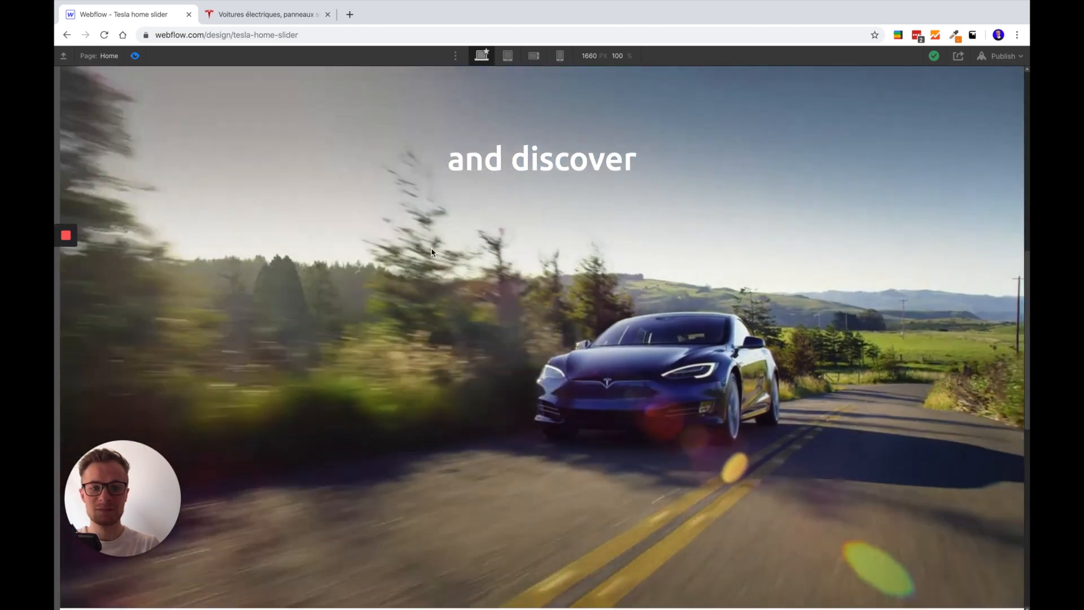
# Exit the page preview and expand the Video section's contents in the element tree
pyautogui.scroll(-1, 432, 253)
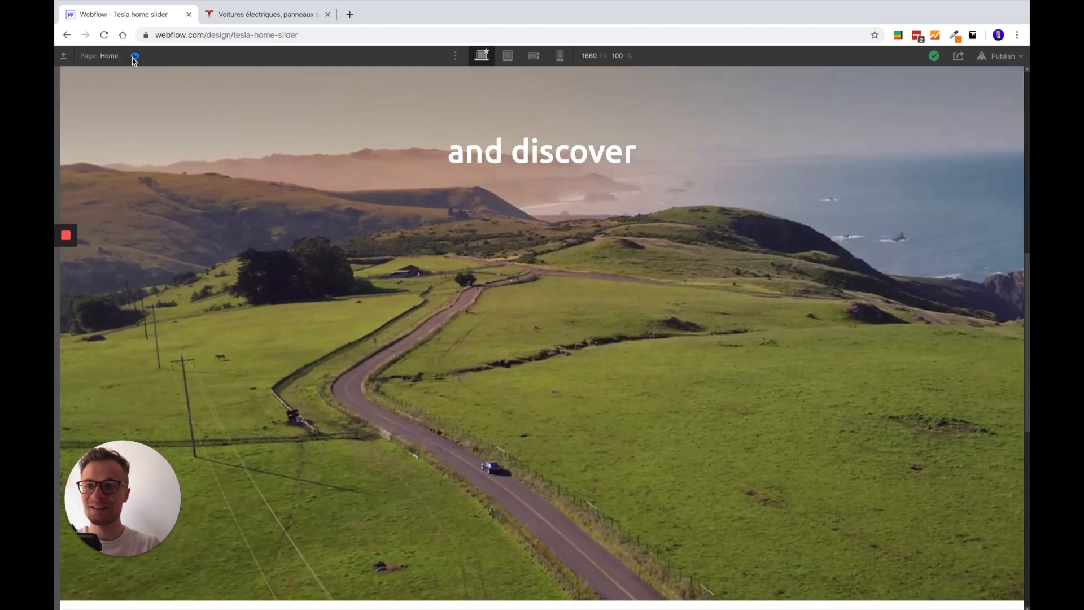
pyautogui.click(135, 56)
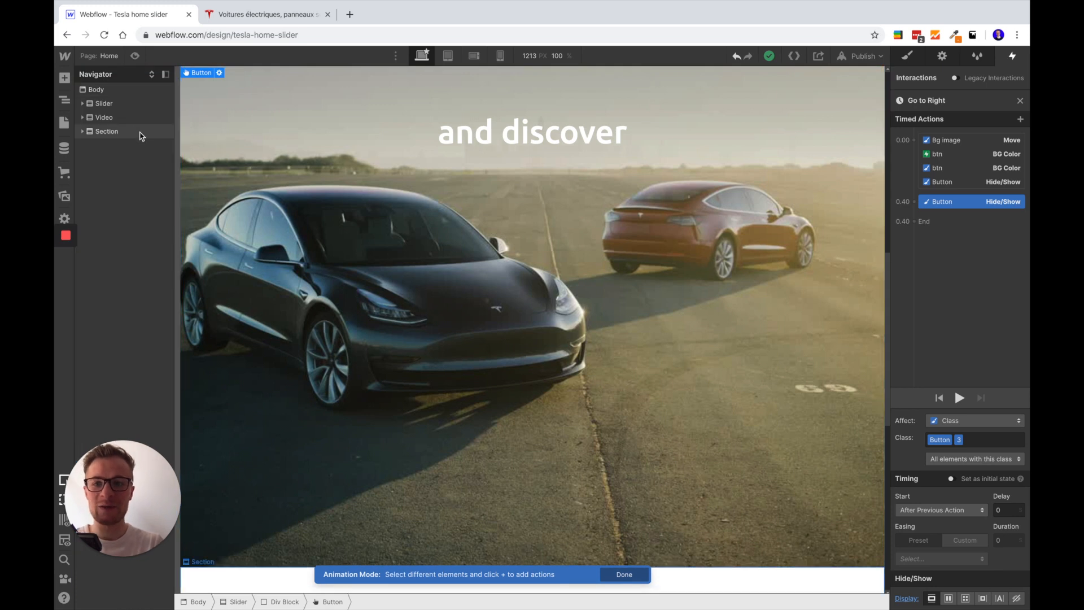
pyautogui.click(82, 119)
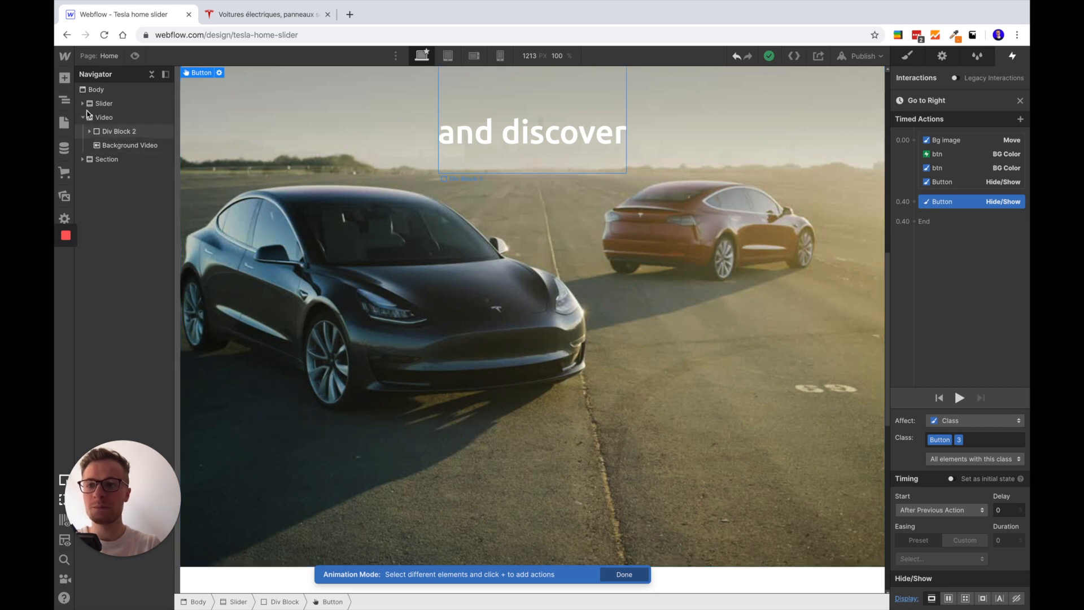
# Add a second Background Video element inside the Video section, then open its video upload file picker and cancel it
pyautogui.click(65, 79)
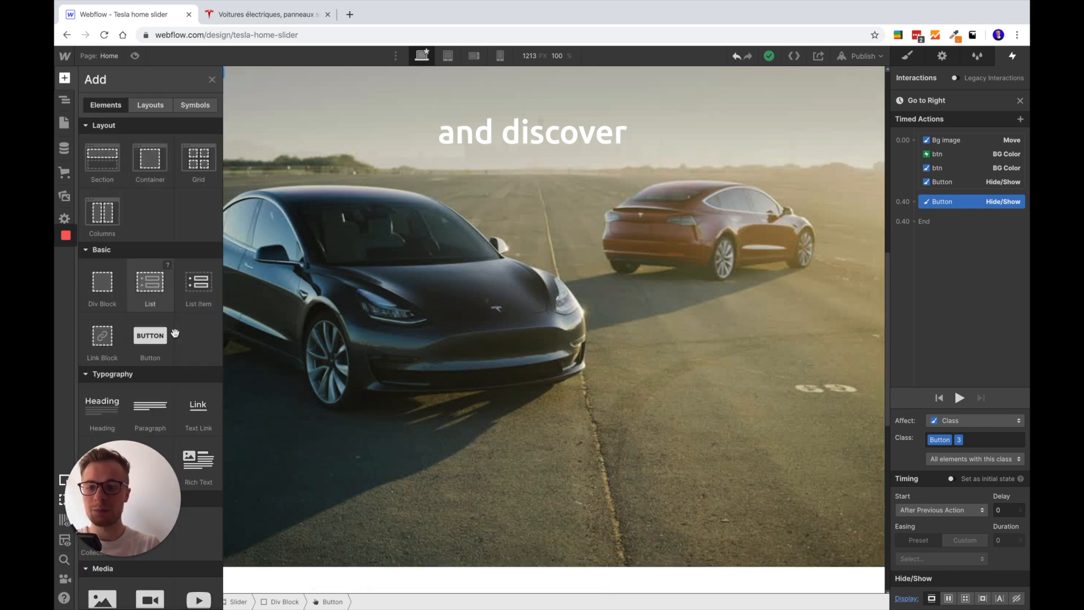
pyautogui.moveTo(136, 520); pyautogui.dragTo(976, 522)
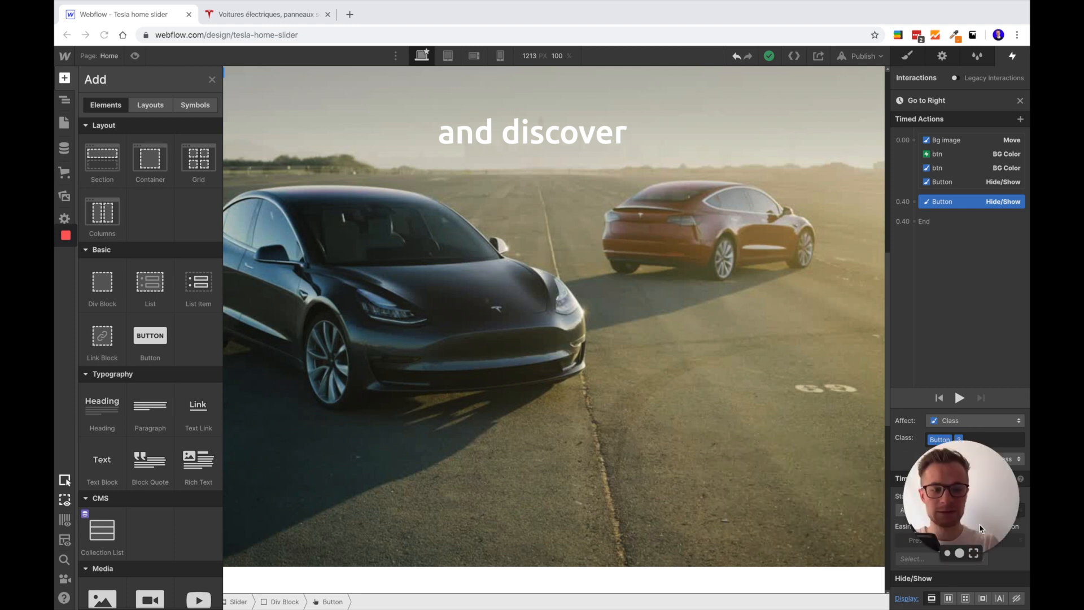
pyautogui.scroll(-6, 190, 460)
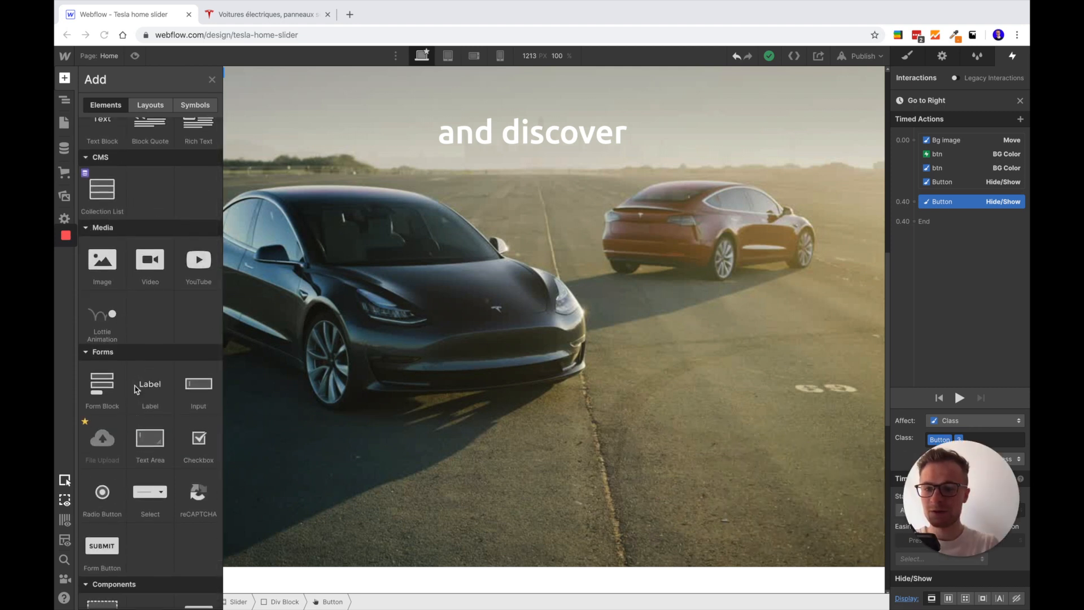
pyautogui.scroll(-4, 149, 356)
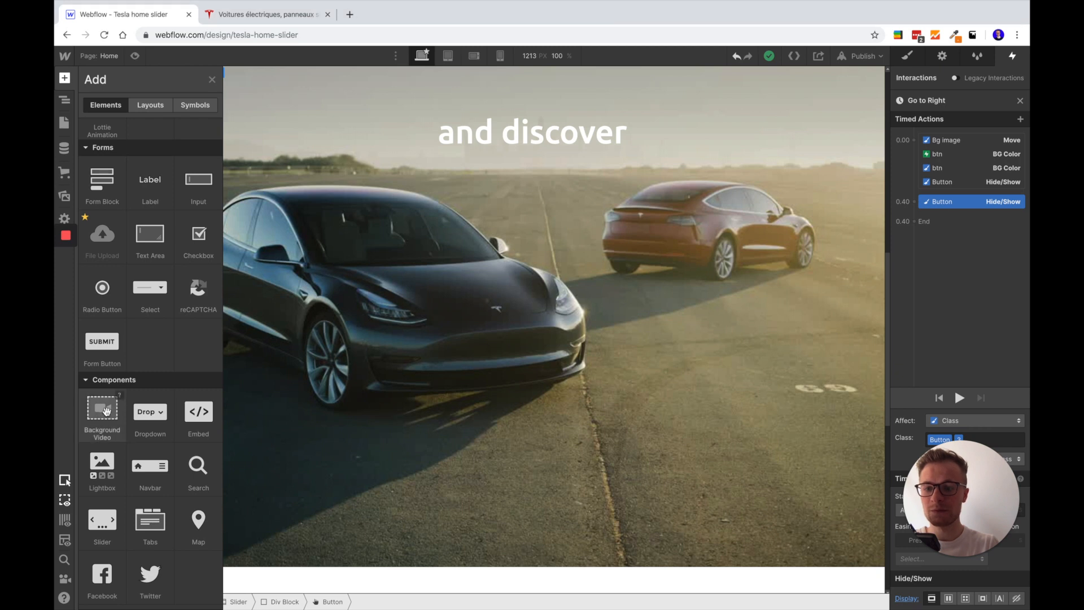
pyautogui.moveTo(252, 341); pyautogui.dragTo(123, 142)
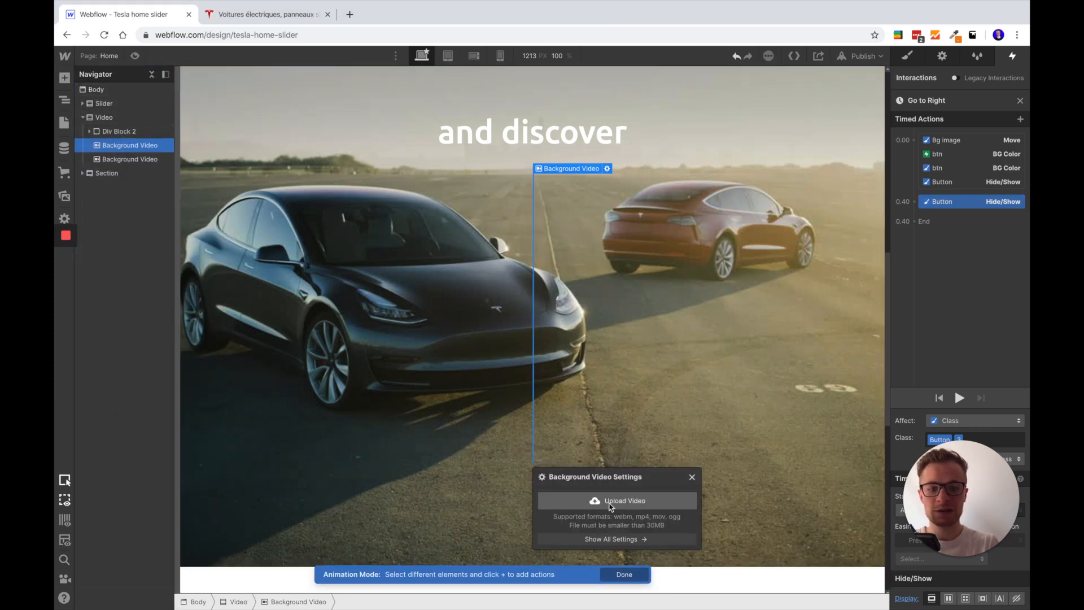
pyautogui.click(632, 501)
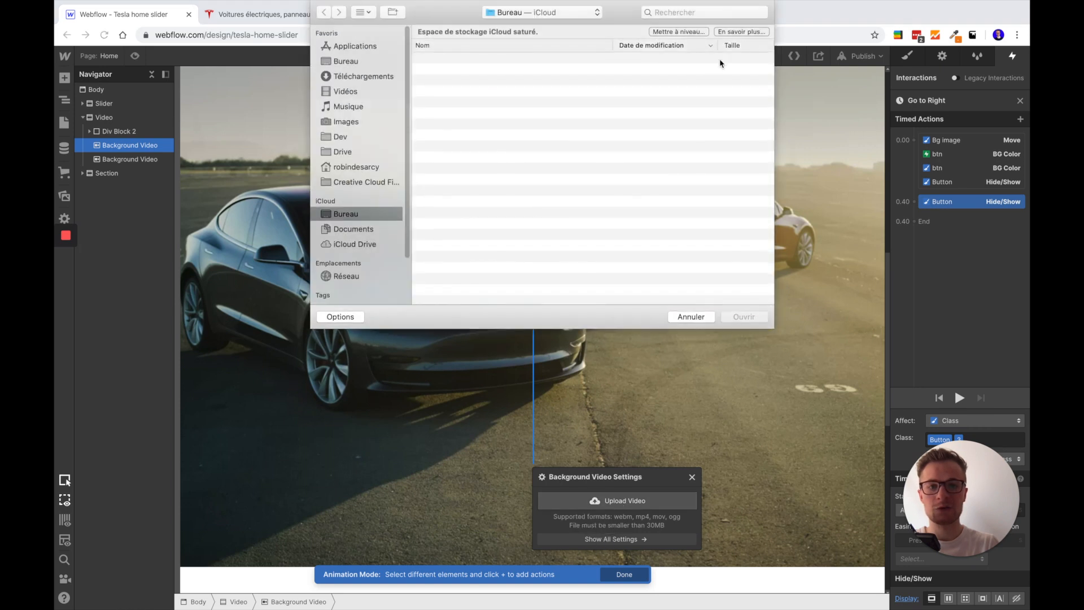
pyautogui.click(706, 315)
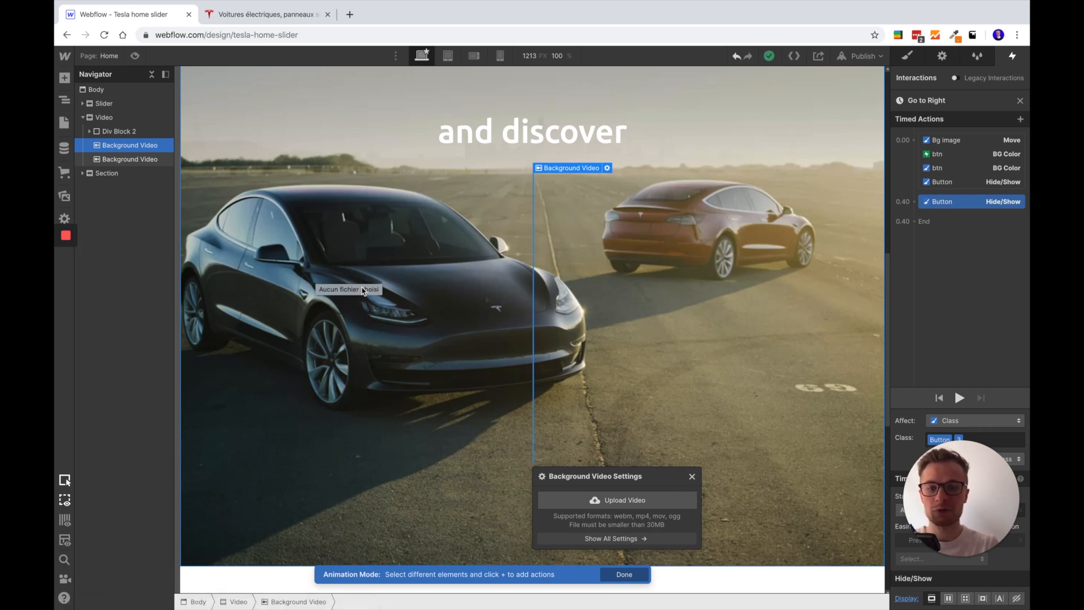
# Close the newly added Background Video's settings and delete that element from the Video section
pyautogui.scroll(1, 419, 322)
pyautogui.scroll(-1, 419, 323)
pyautogui.scroll(-1, 636, 483)
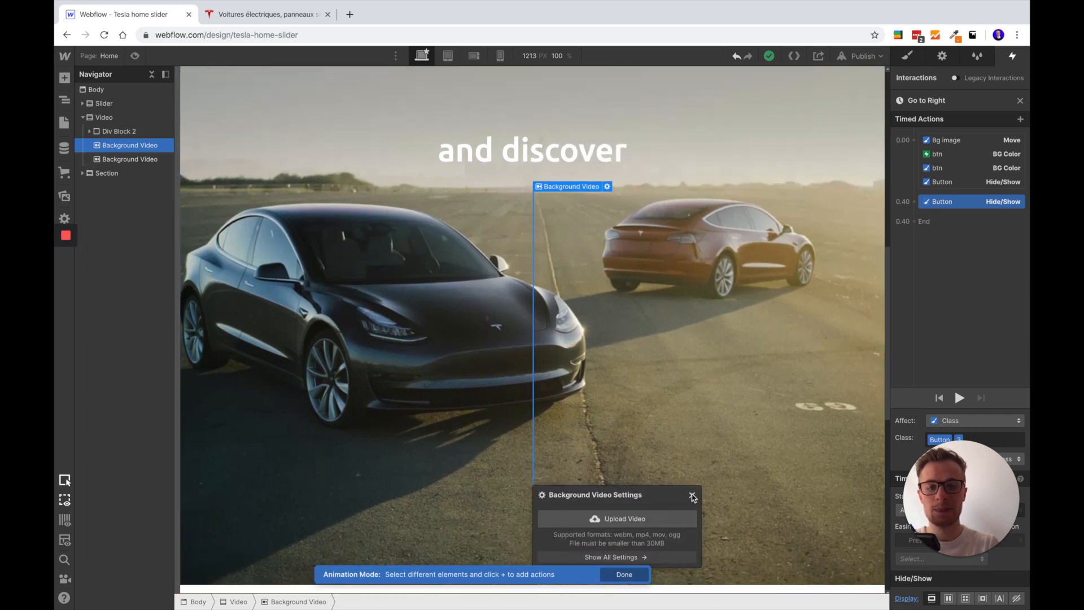
pyautogui.click(692, 495)
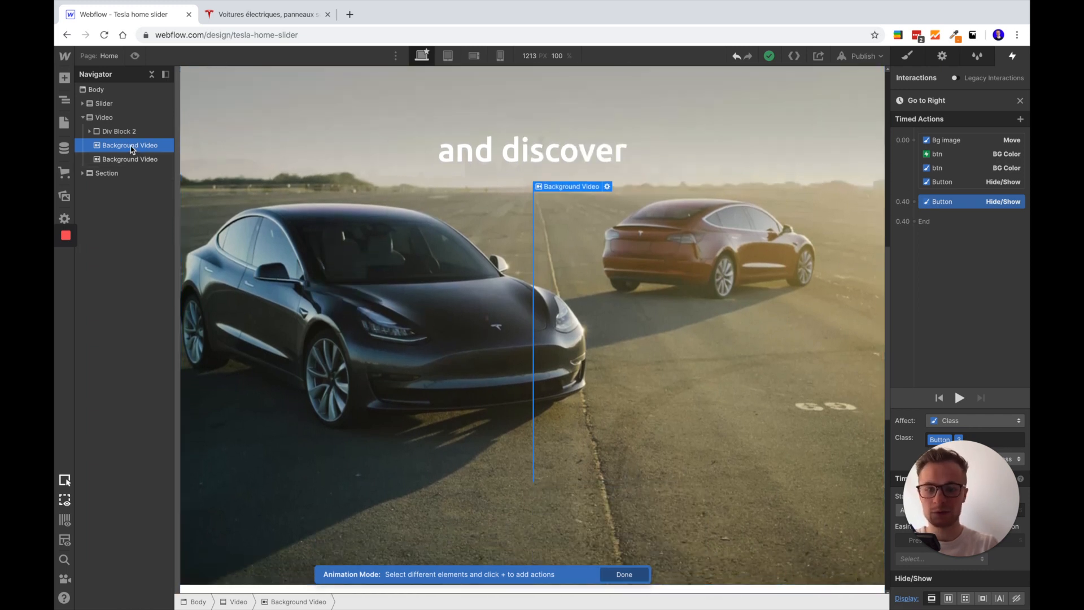
pyautogui.press('Delete')
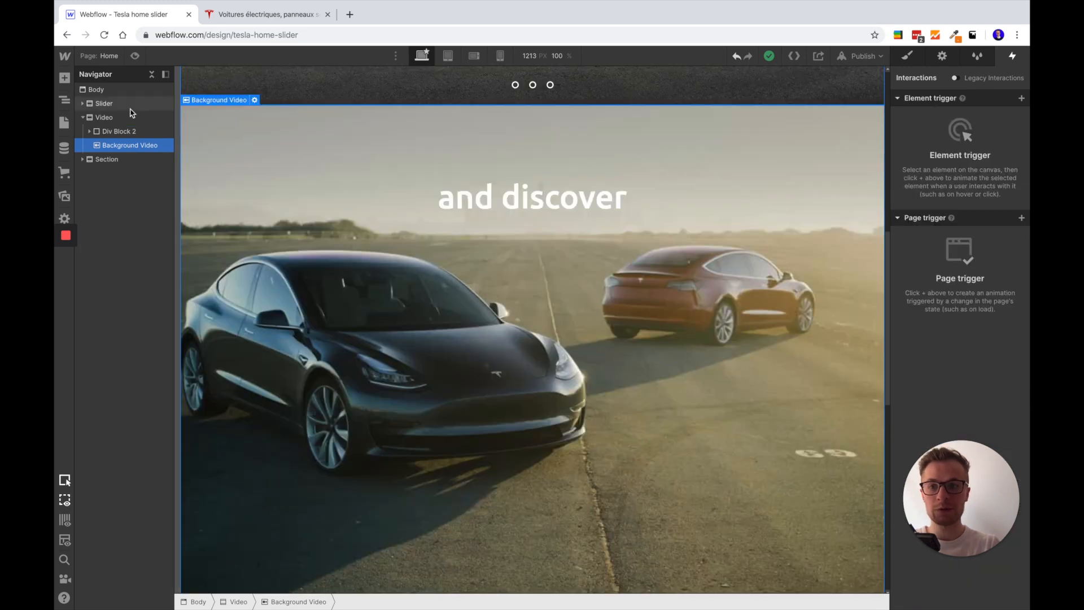
# Examine the Background Video's size and position styles and compare them with the height of its parent Video section
pyautogui.click(911, 55)
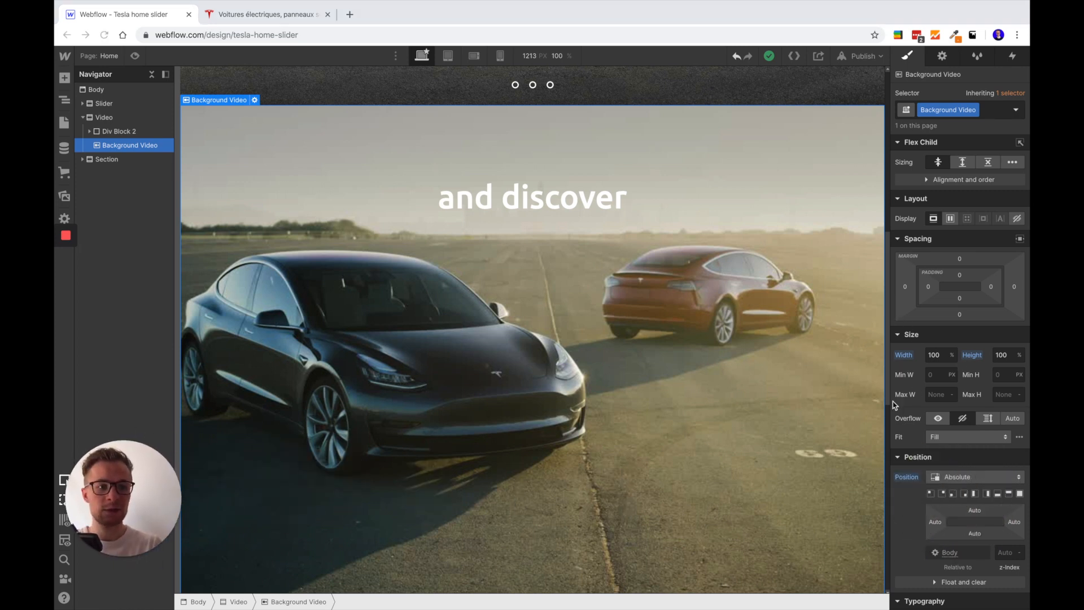
pyautogui.scroll(-1, 898, 339)
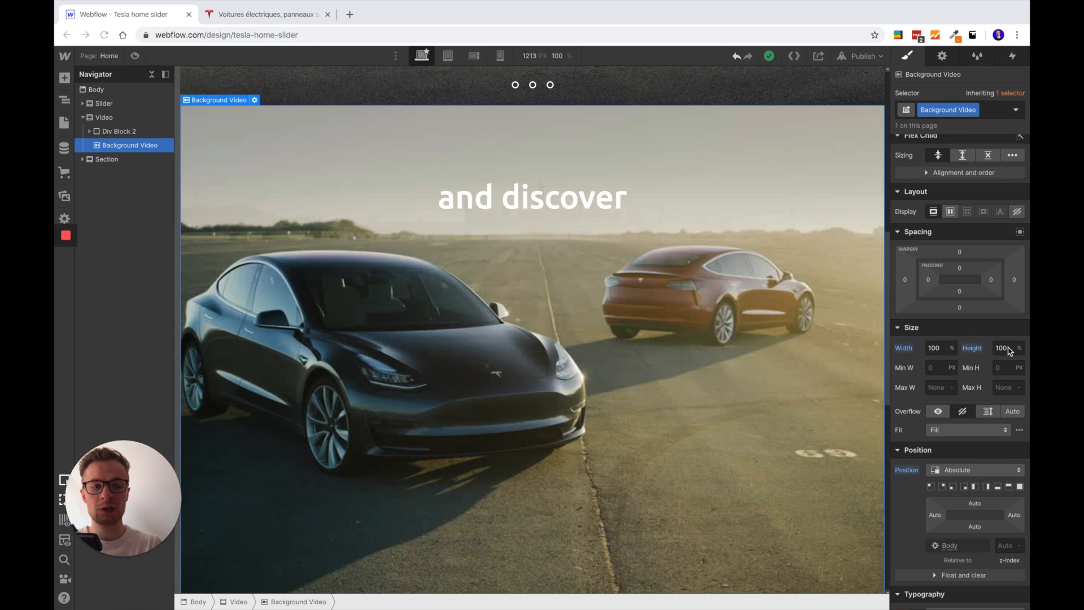
pyautogui.click(108, 119)
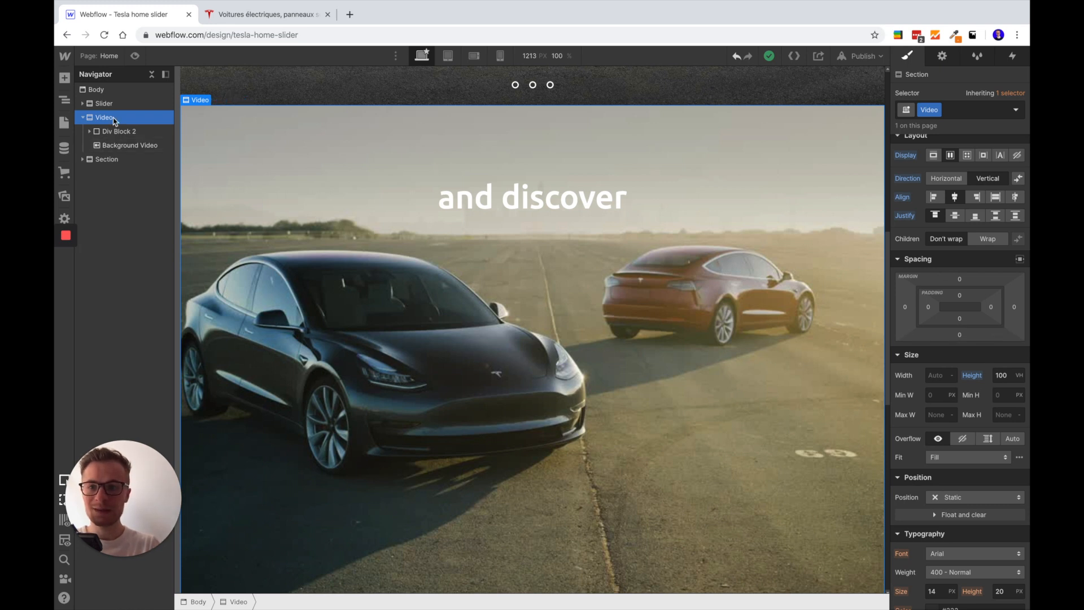
pyautogui.click(129, 145)
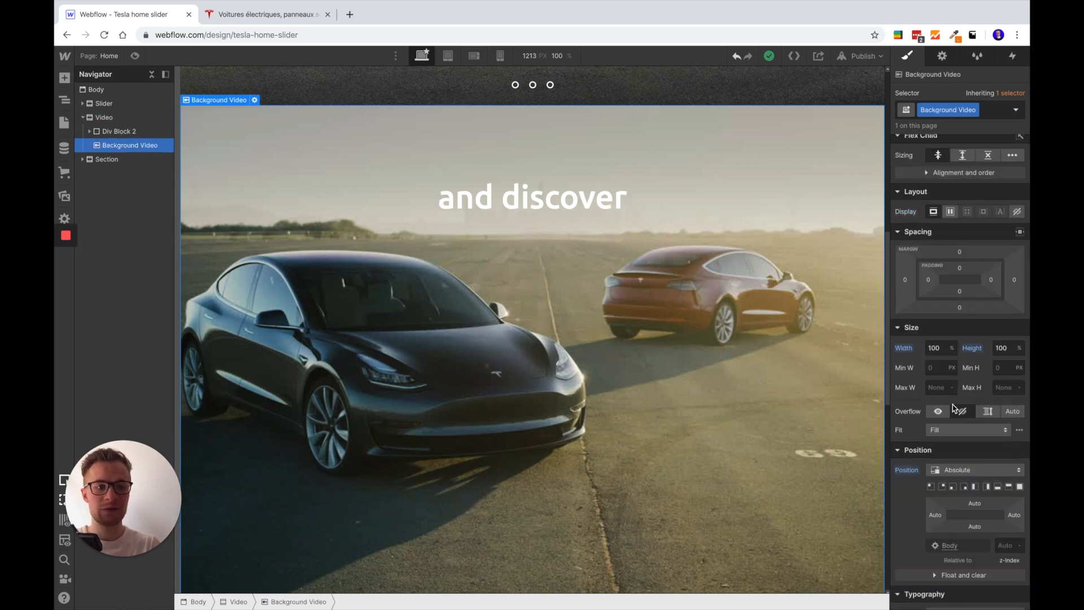
pyautogui.scroll(-2, 956, 409)
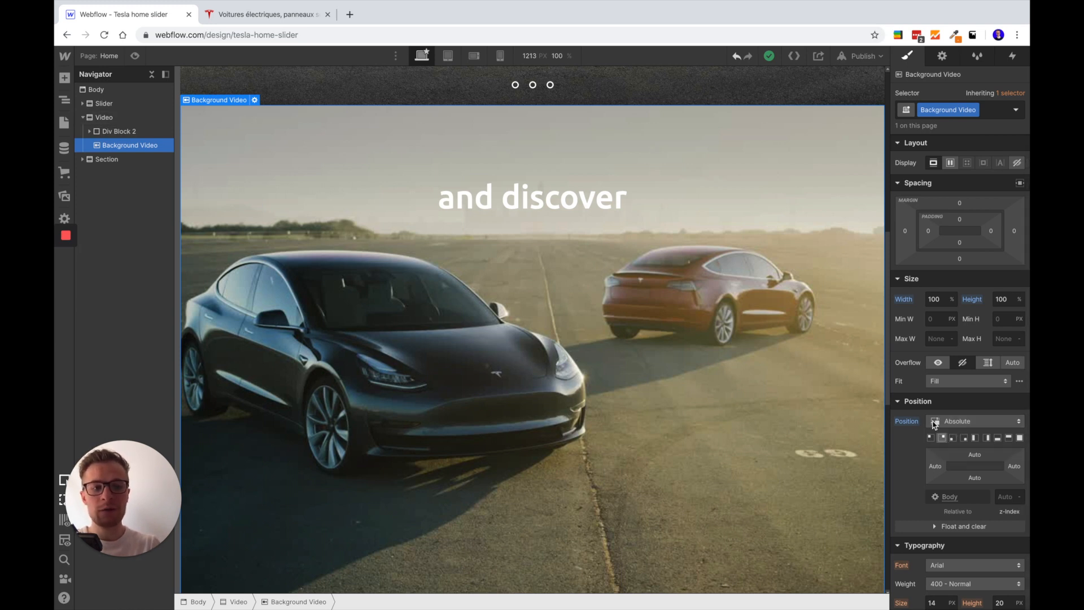
# Examine Div Block 2's padding, position and z-index, and the flex layout of the parent Video section
pyautogui.click(135, 132)
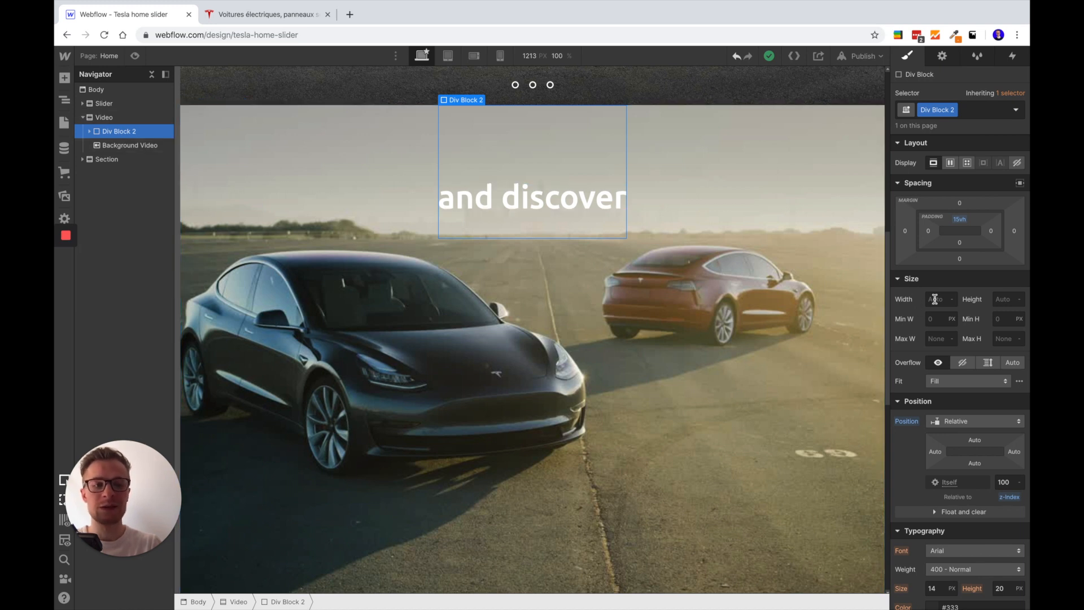
pyautogui.scroll(1, 987, 350)
pyautogui.scroll(1, 986, 350)
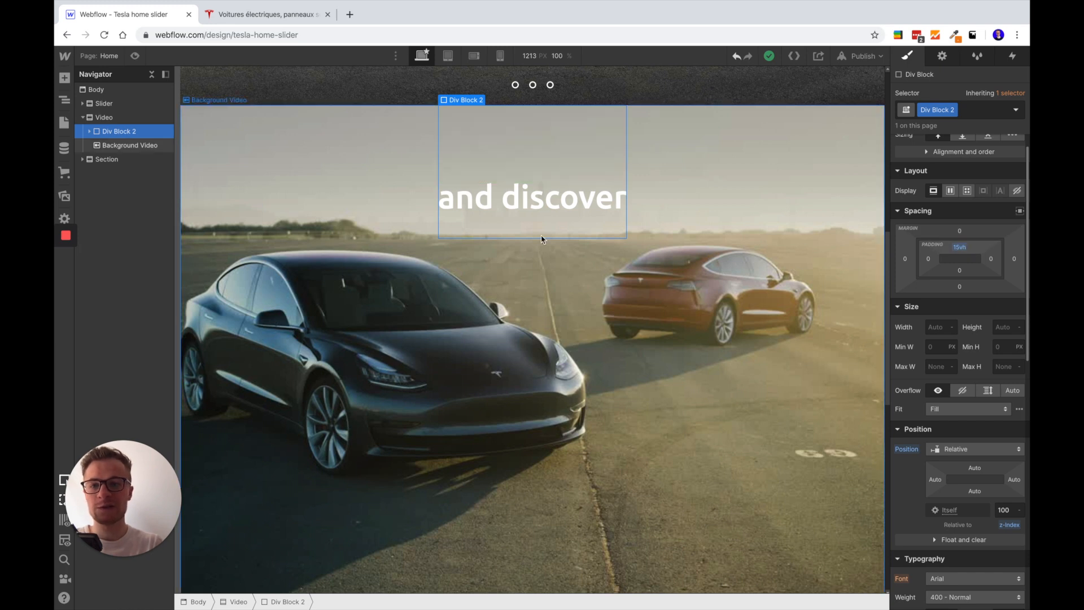
pyautogui.click(115, 120)
pyautogui.scroll(1, 971, 206)
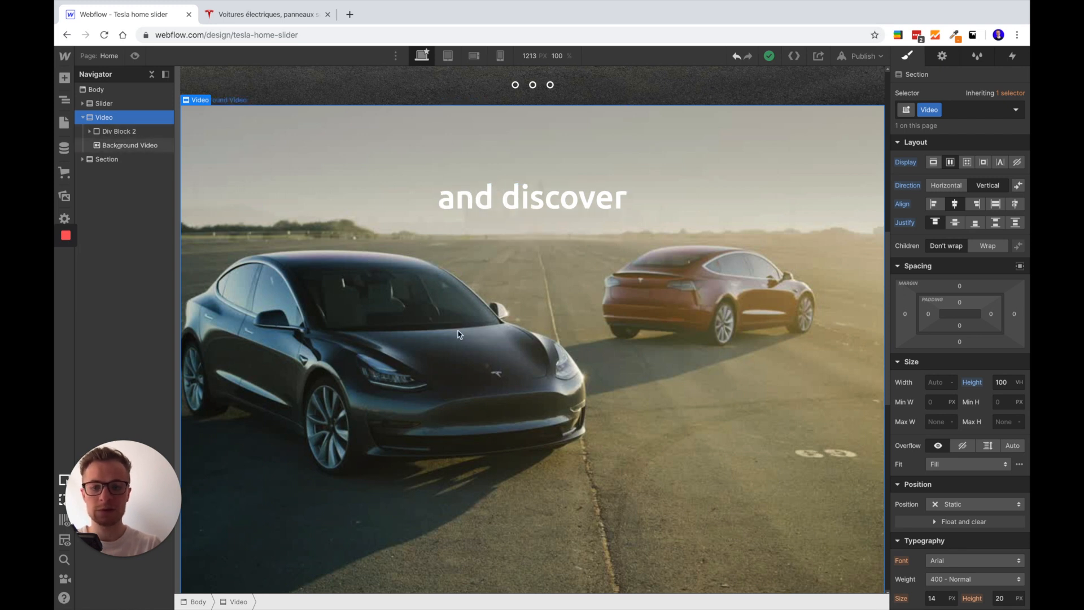
# Expand the Slider element and examine the styles of its Bg image, Div Block and Slider menu
pyautogui.scroll(-2, 491, 356)
pyautogui.scroll(10, 508, 362)
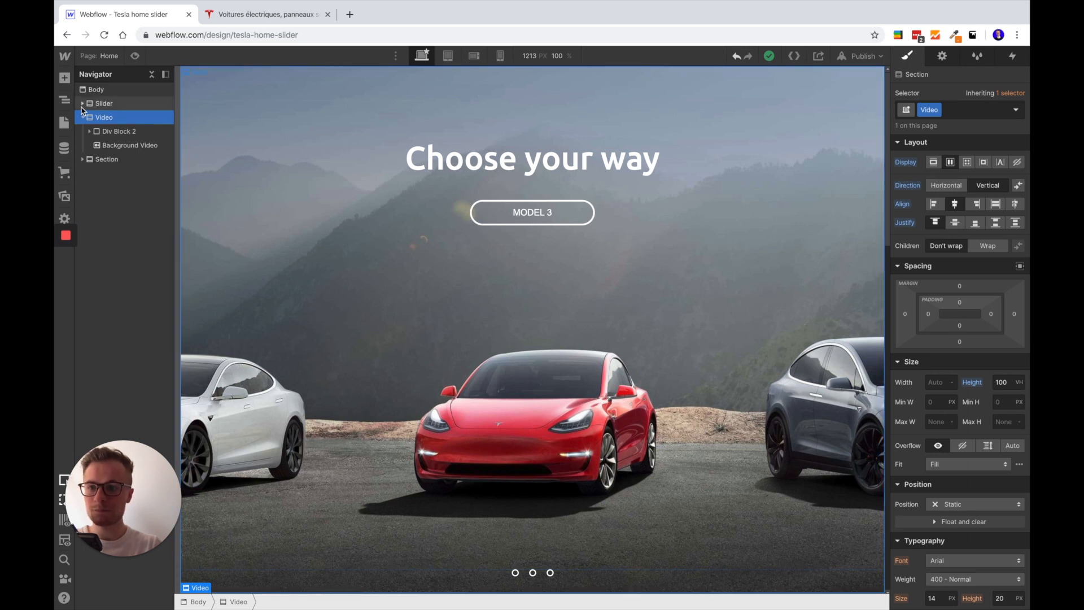
pyautogui.click(82, 104)
pyautogui.click(111, 118)
pyautogui.click(113, 131)
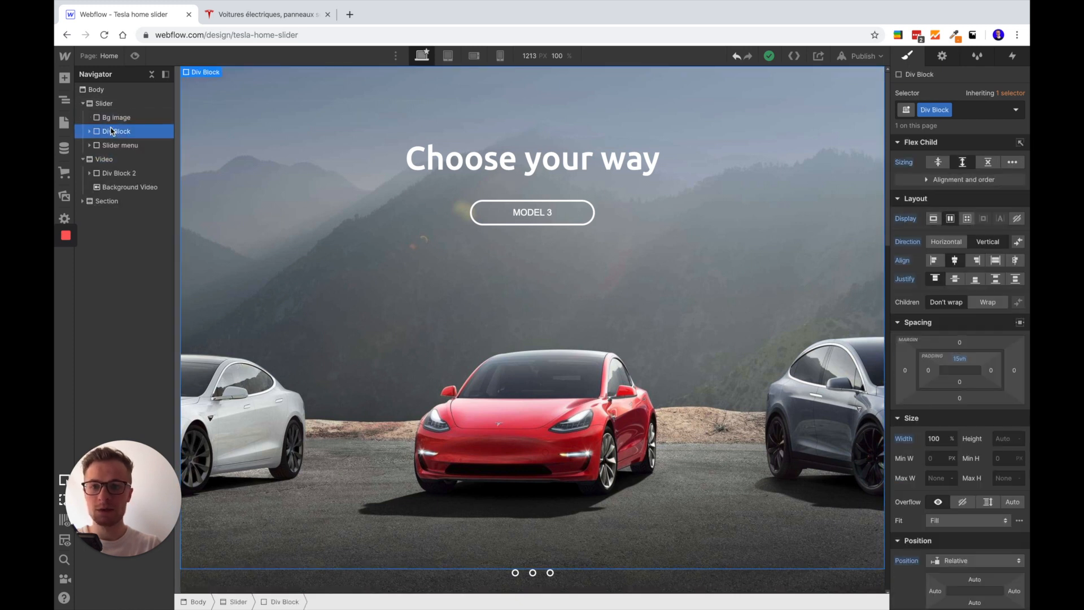
pyautogui.click(107, 119)
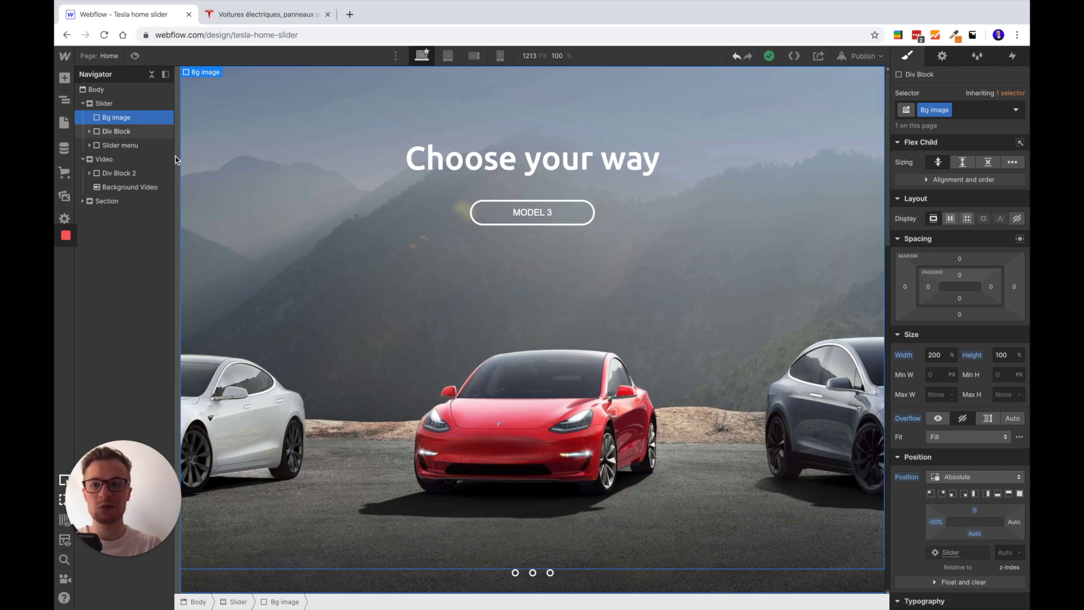
pyautogui.click(125, 132)
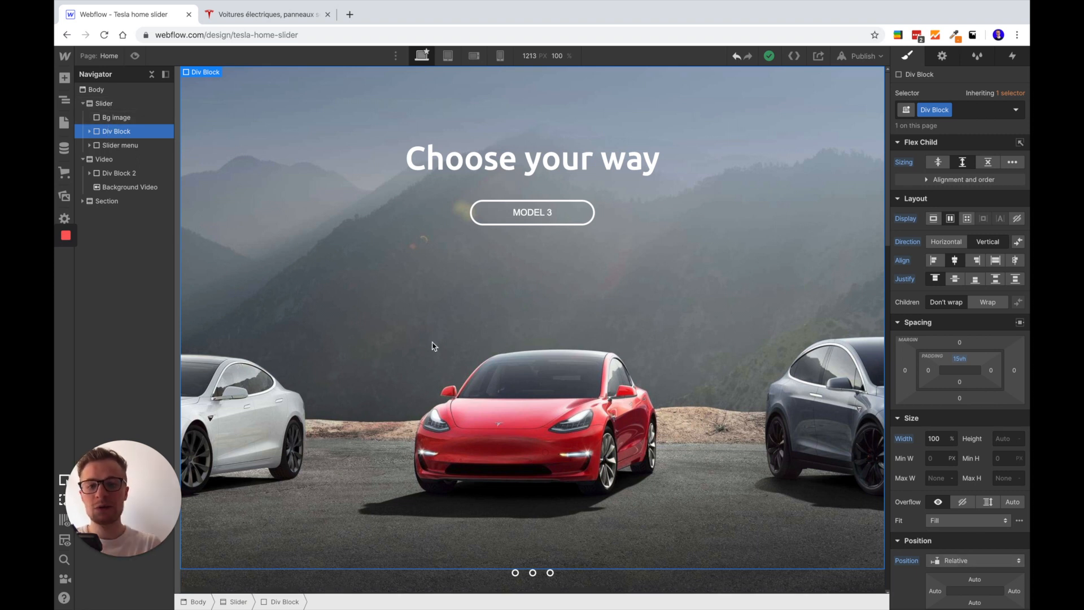
pyautogui.click(137, 145)
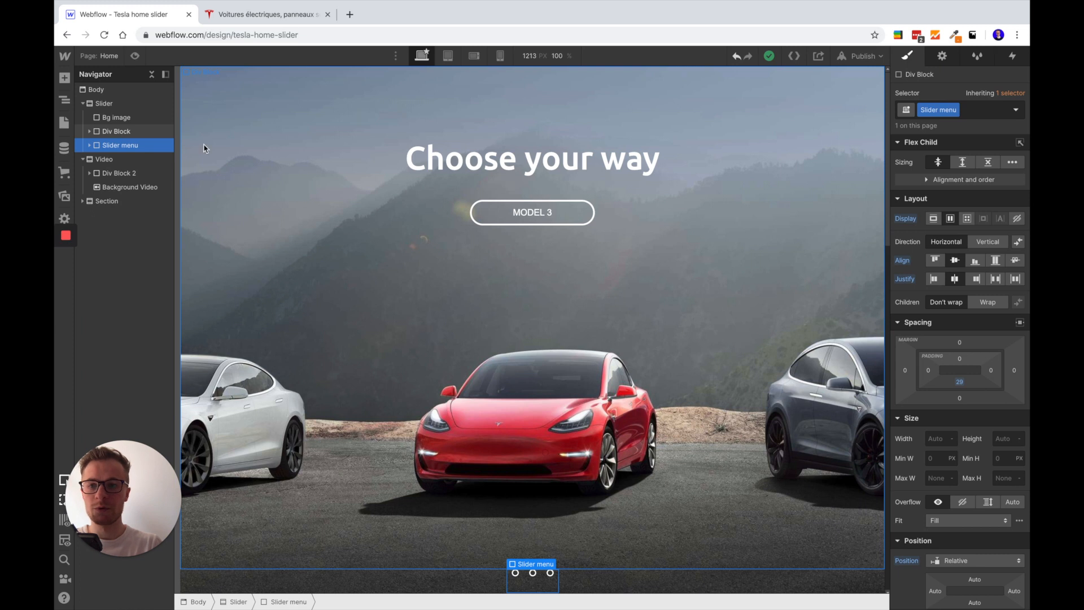
# Expand the slider's Div Block and review its layout together with the "Choose your way" Heading's styles
pyautogui.click(115, 134)
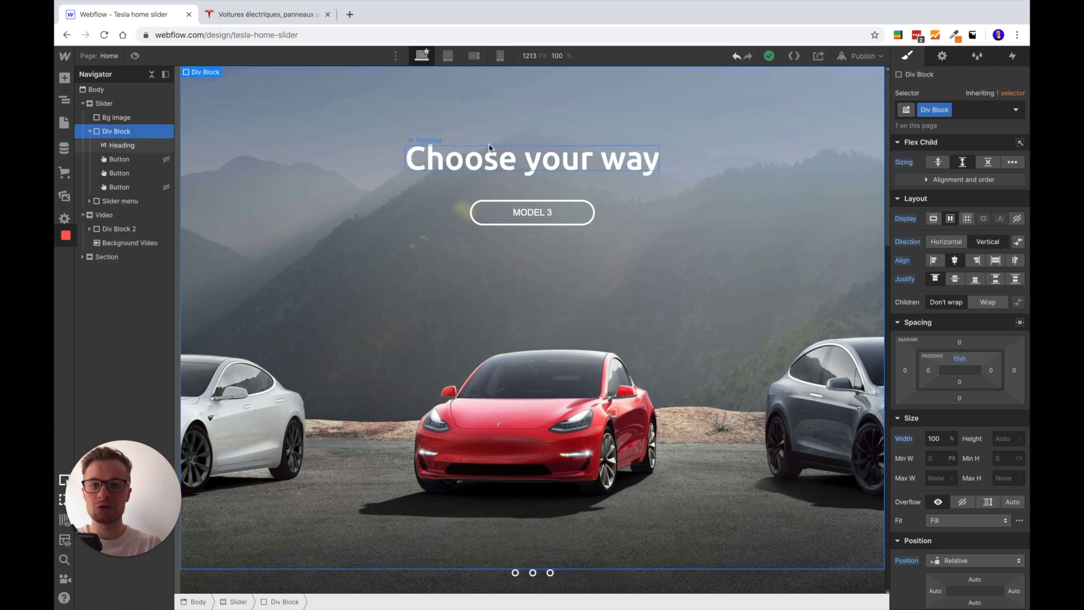
pyautogui.click(133, 147)
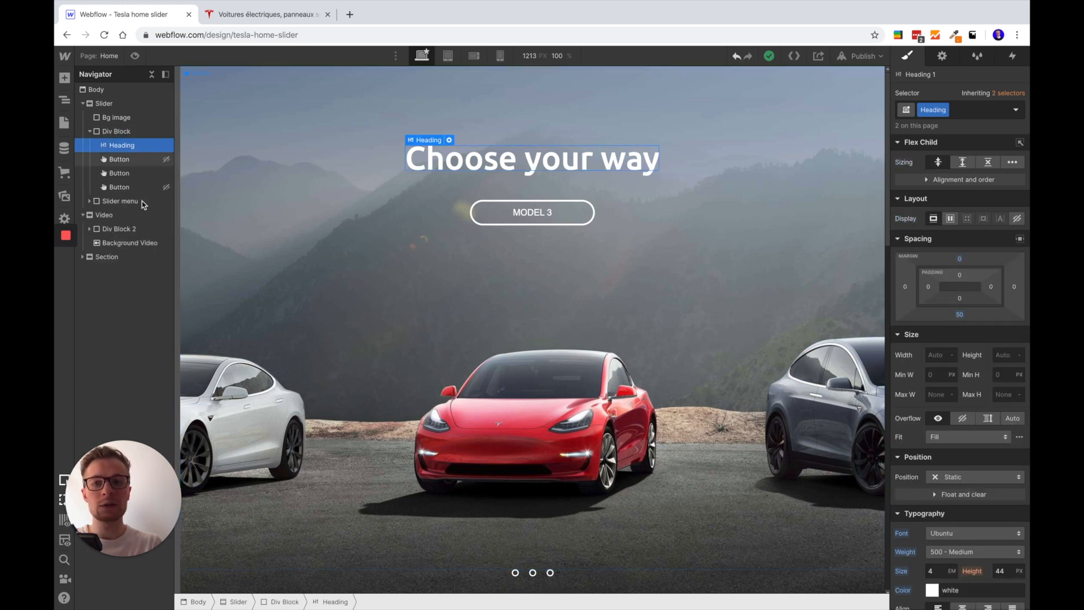
pyautogui.click(116, 134)
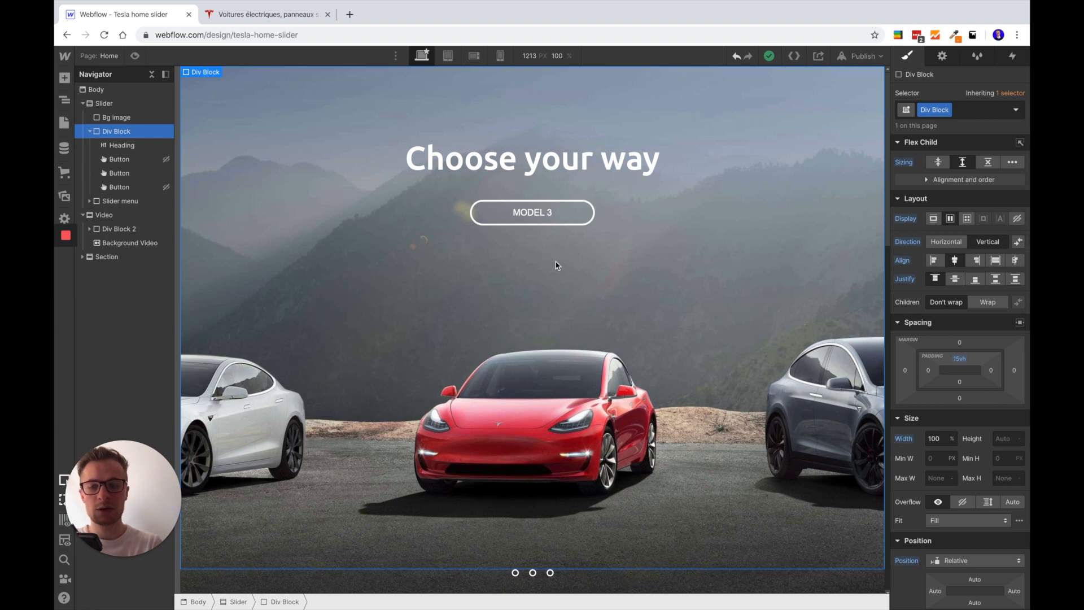
# Select the "a world without limits" section and examine its flex alignment and height styles
pyautogui.scroll(-15, 486, 329)
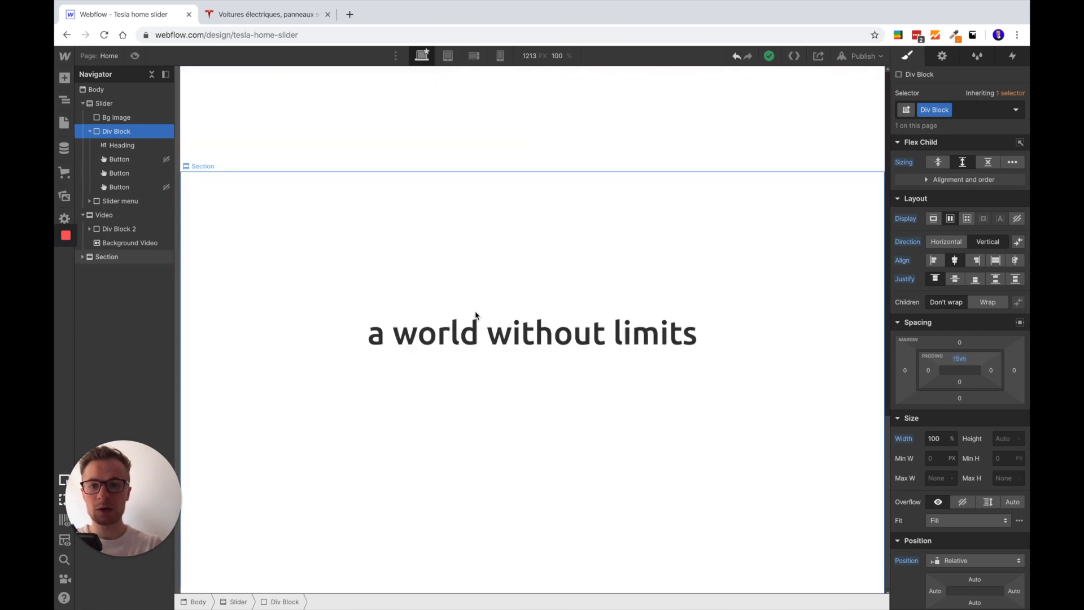
pyautogui.click(400, 213)
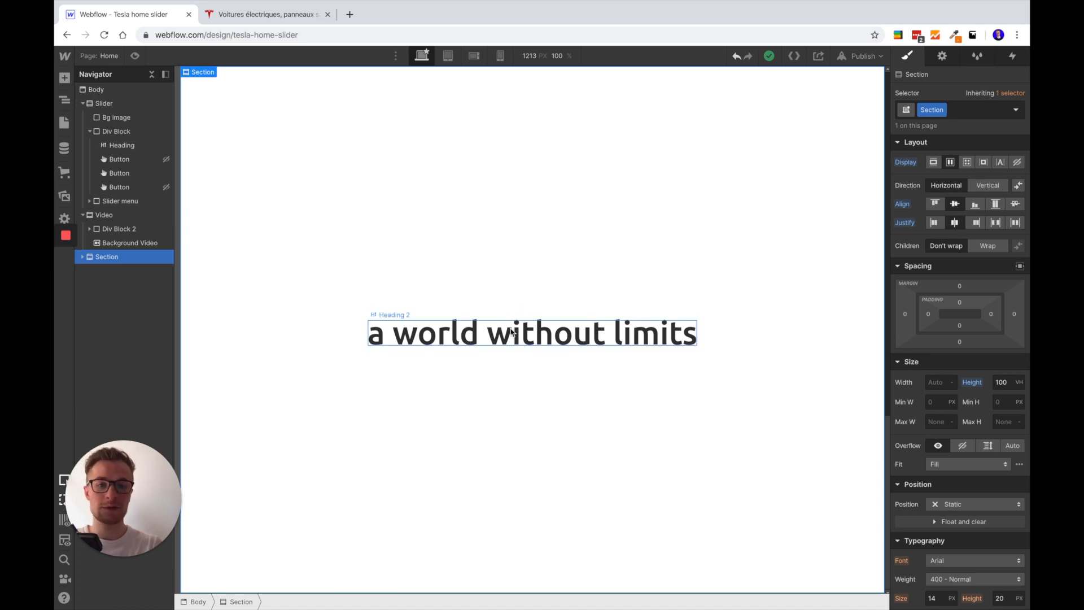
pyautogui.scroll(9, 517, 309)
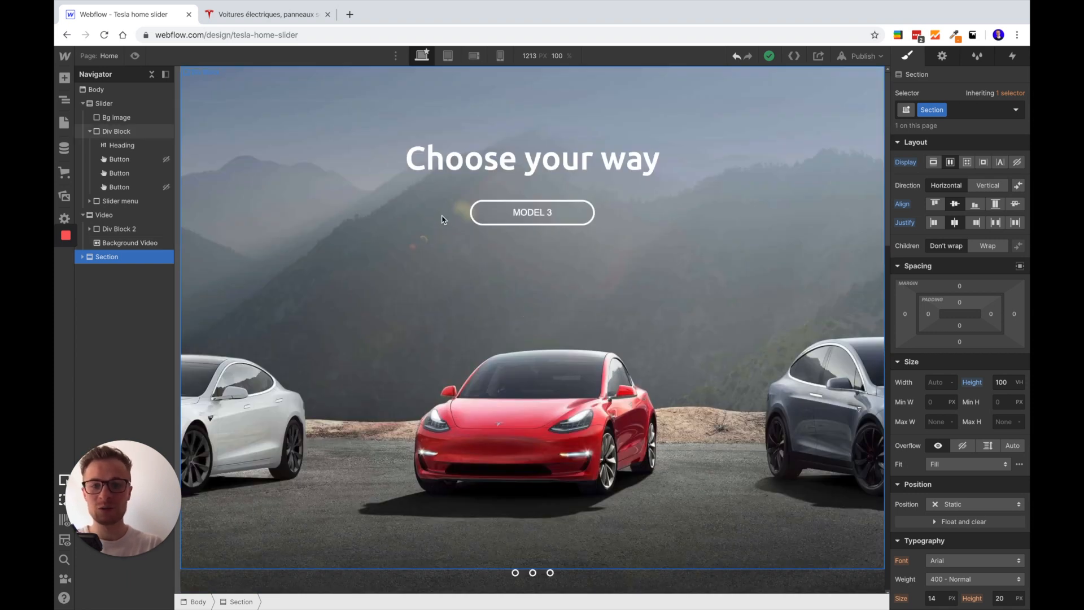
pyautogui.click(64, 80)
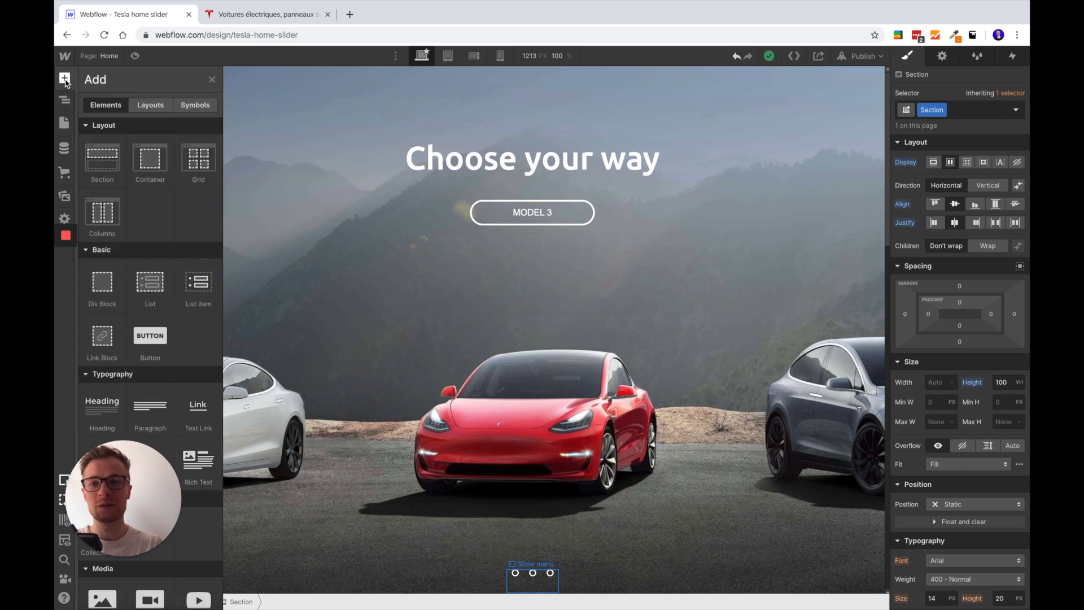
pyautogui.click(68, 82)
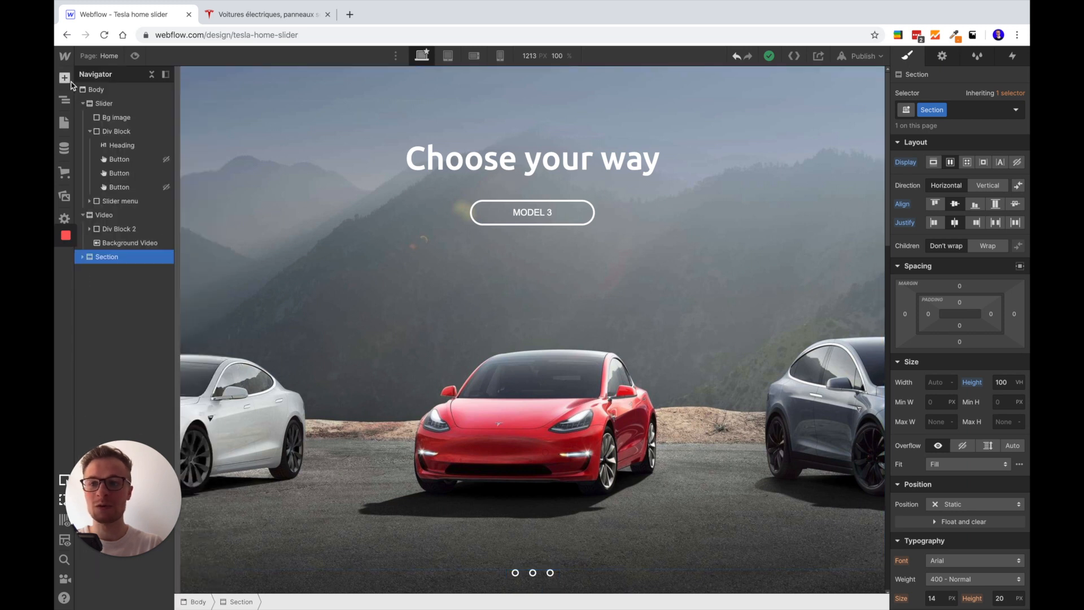
pyautogui.click(1012, 56)
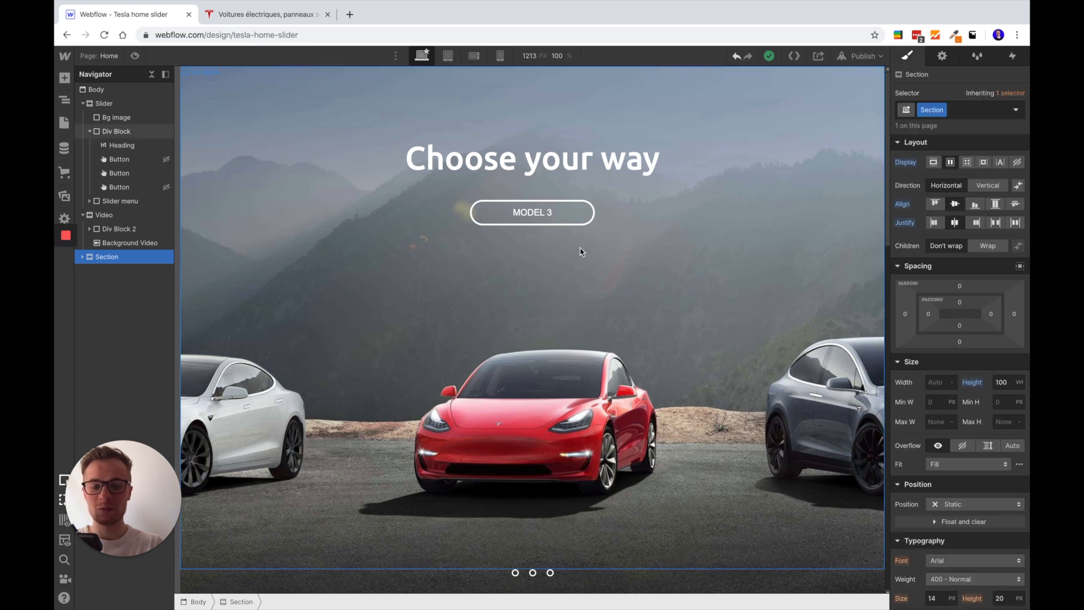
# Compare the Webflow slider with the original Tesla homepage, ending back in the Webflow project
pyautogui.hotkey('ctrl', 'Tab')
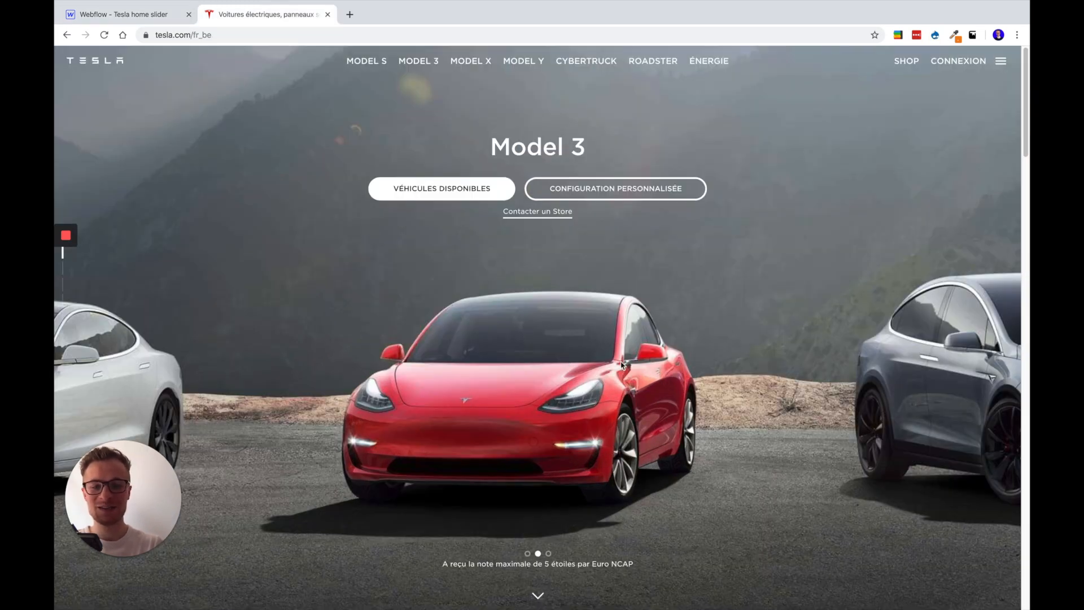
pyautogui.click(141, 17)
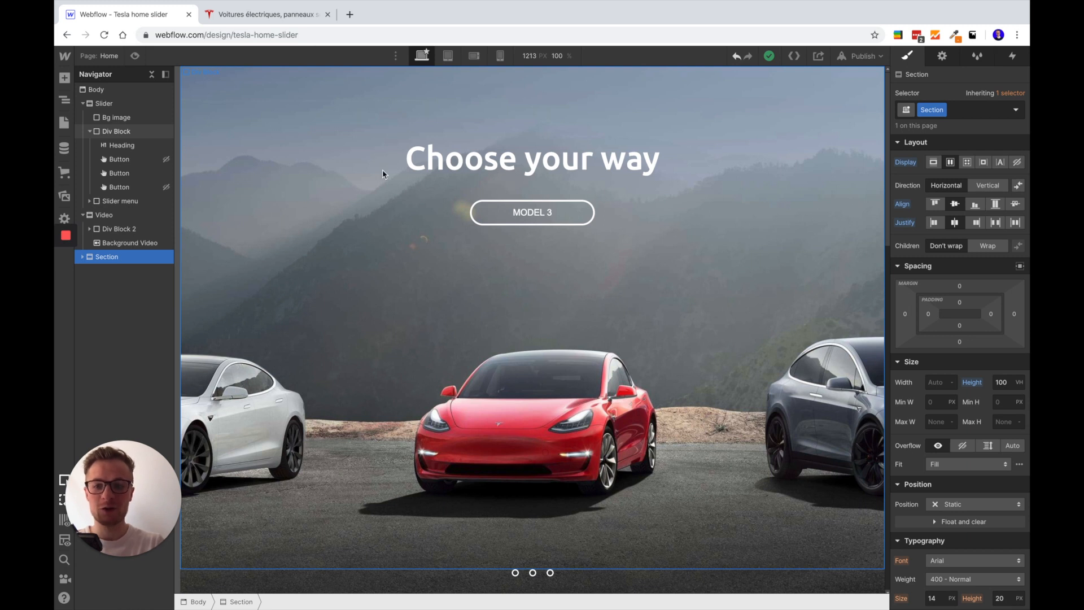
pyautogui.click(226, 14)
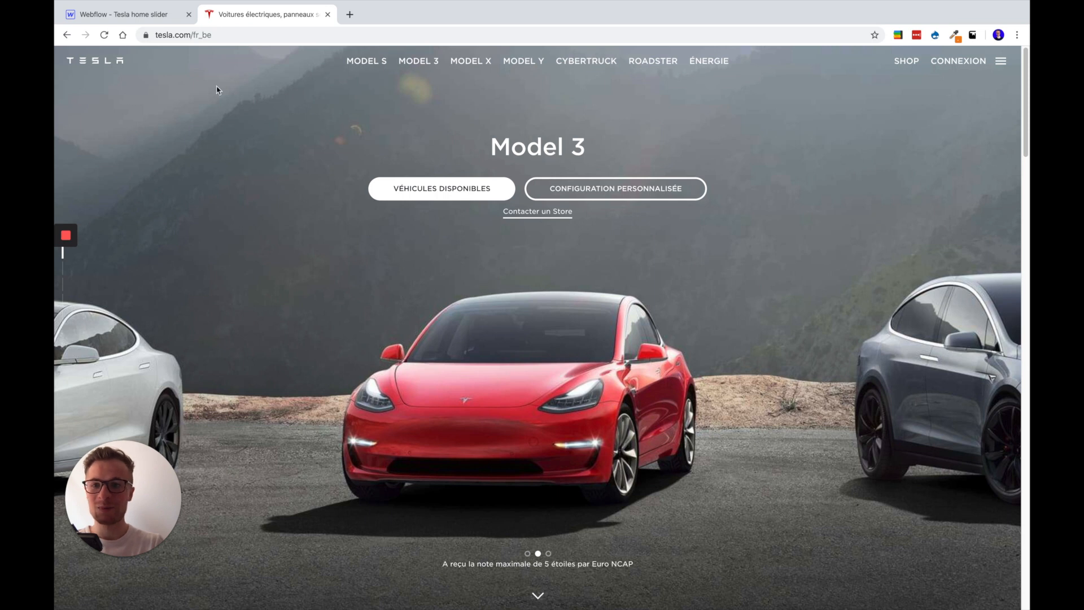
pyautogui.click(134, 17)
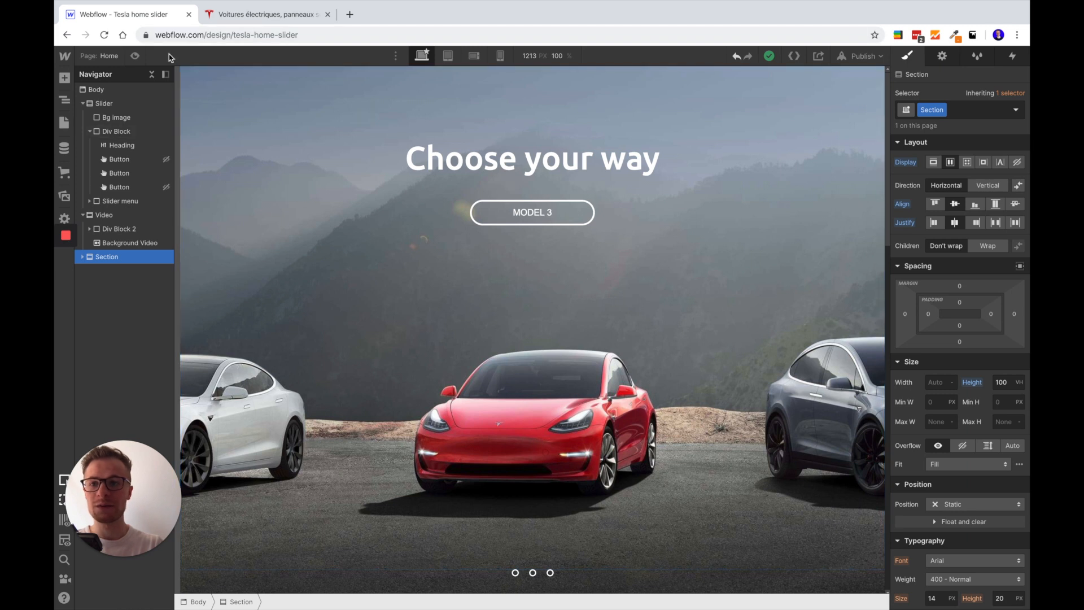
# Preview the page and test the slider by switching to the first, second and third slides, then back to the second
pyautogui.click(134, 55)
pyautogui.scroll(-2, 431, 321)
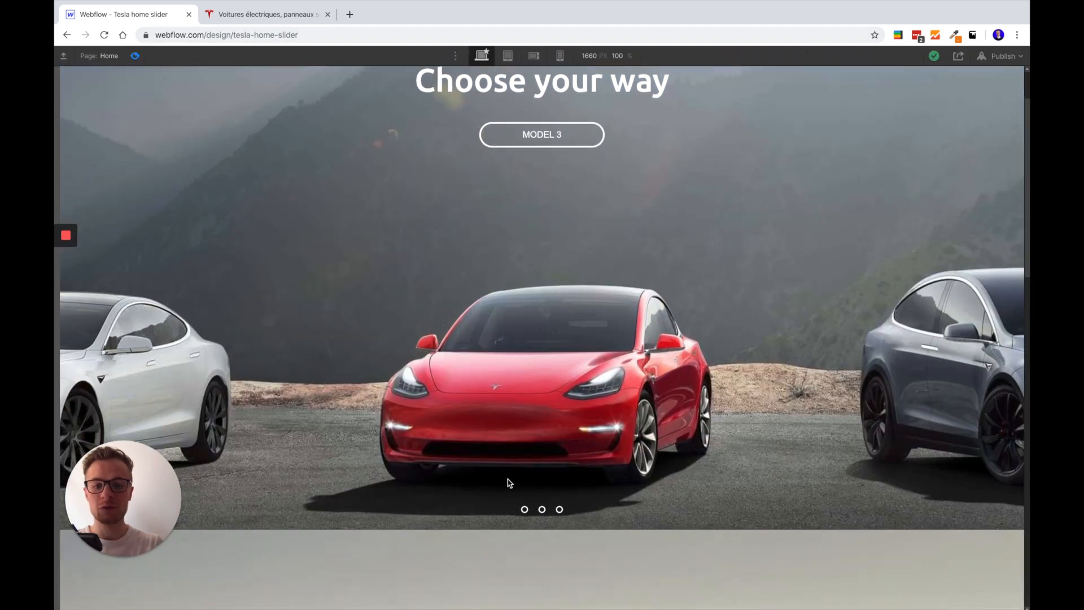
pyautogui.click(526, 508)
pyautogui.click(542, 510)
pyautogui.click(559, 510)
pyautogui.click(543, 509)
# Review the background video section and the rest of the previewed page, ending back at the slider
pyautogui.scroll(-8, 456, 342)
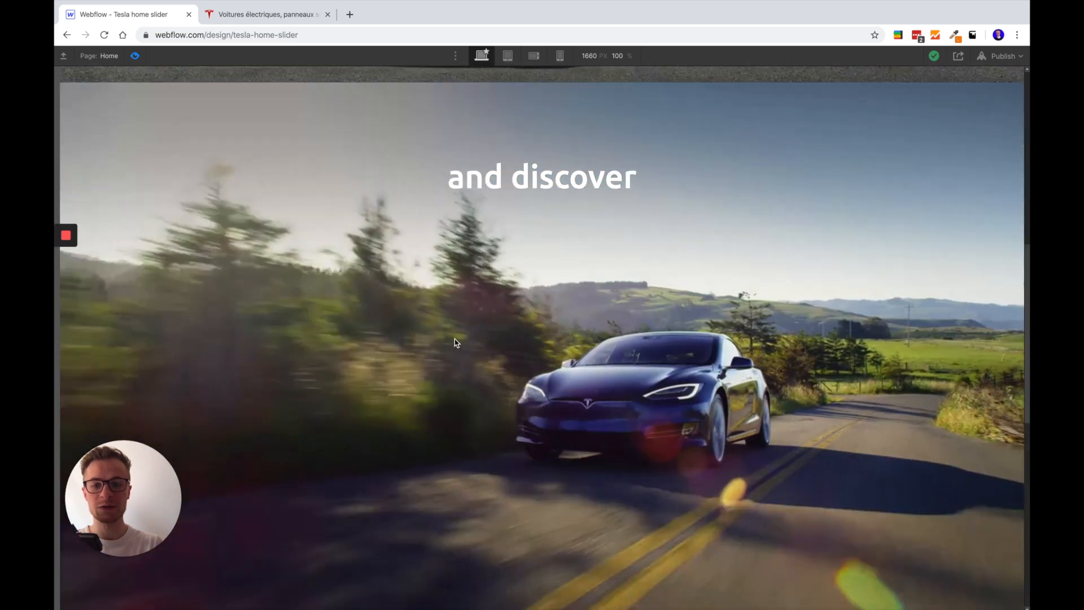
pyautogui.scroll(-1, 441, 388)
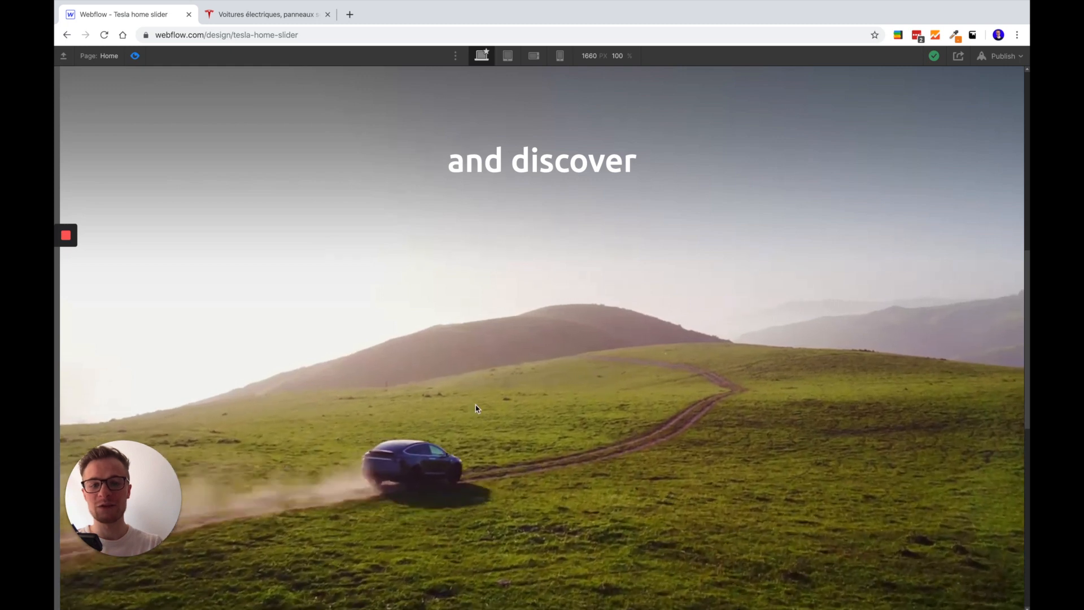
pyautogui.scroll(-7, 570, 368)
pyautogui.scroll(-3, 556, 397)
pyautogui.scroll(15, 556, 399)
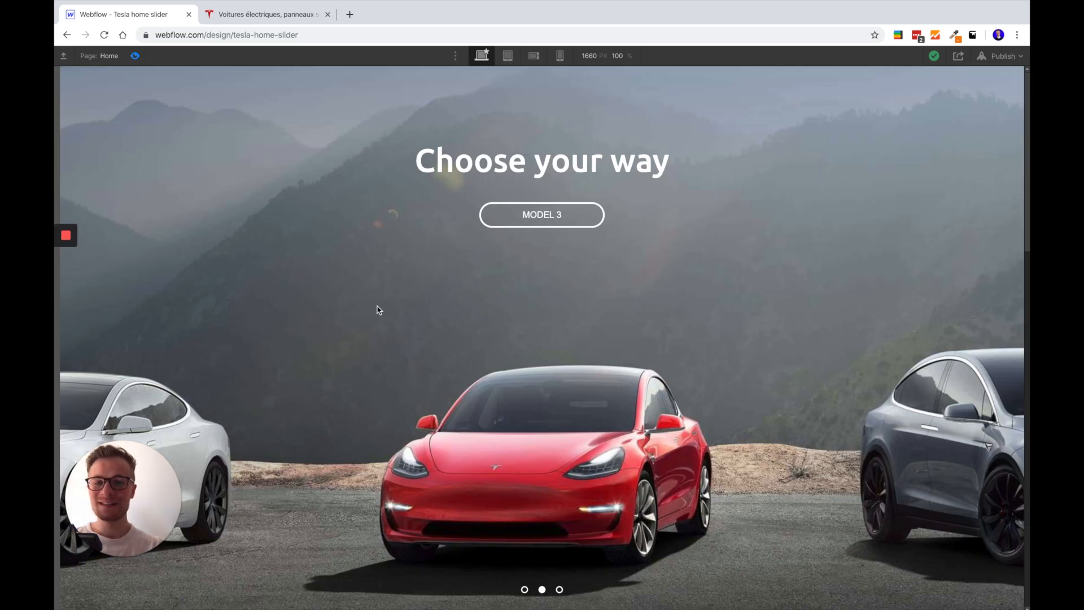